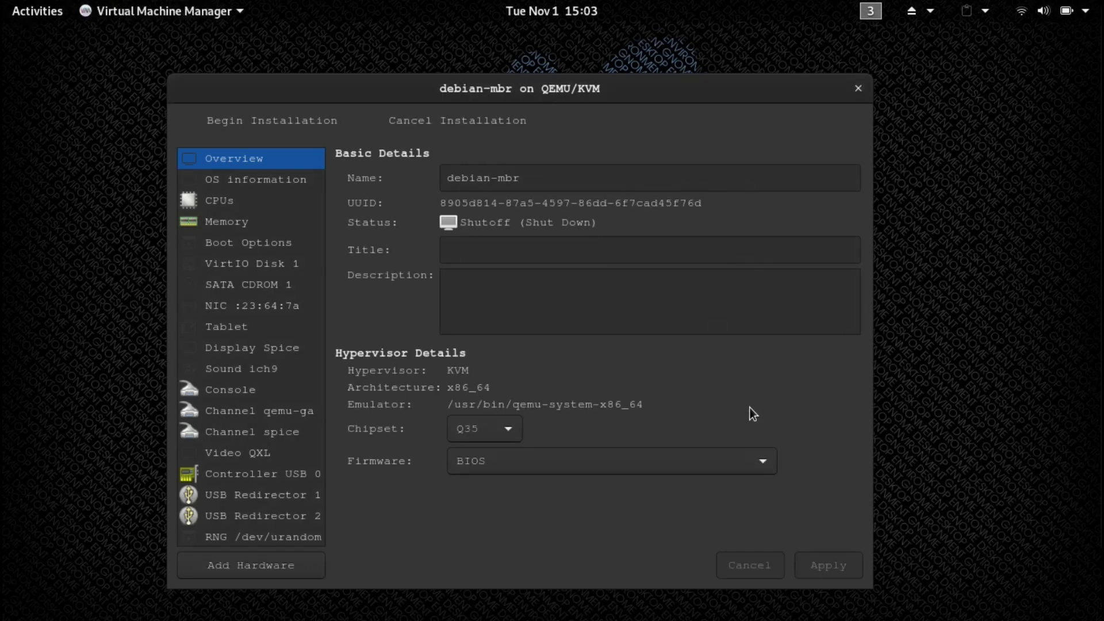
Step: Keep BIOS as the firmware and review the debian-mbr virtual machine's OS information, CPU allocation, memory and overview settings
left_click(638, 470)
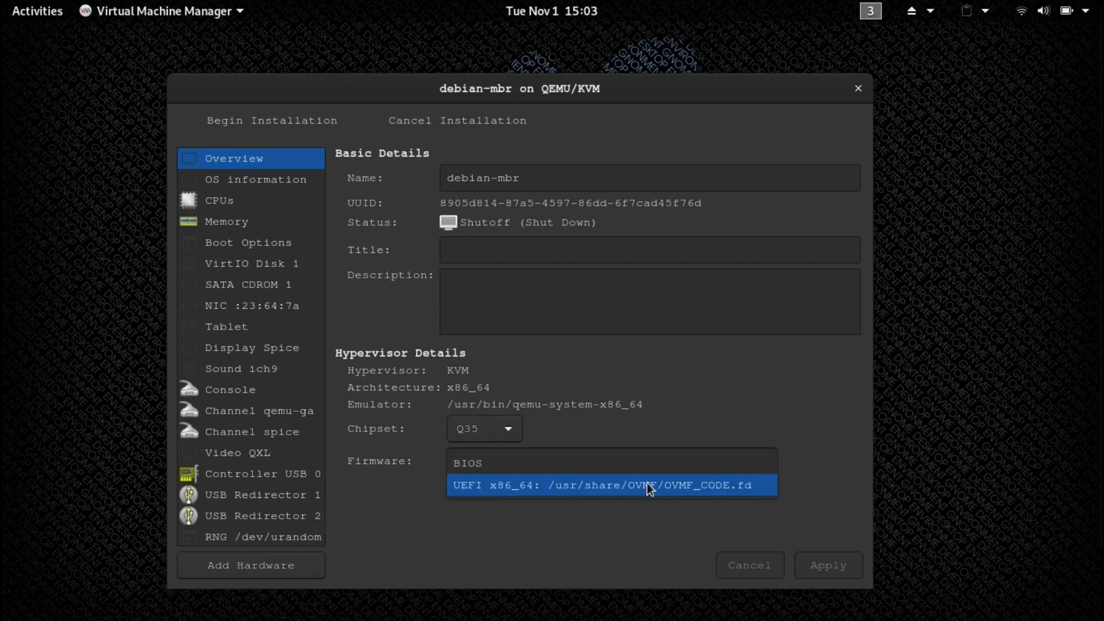
left_click(673, 467)
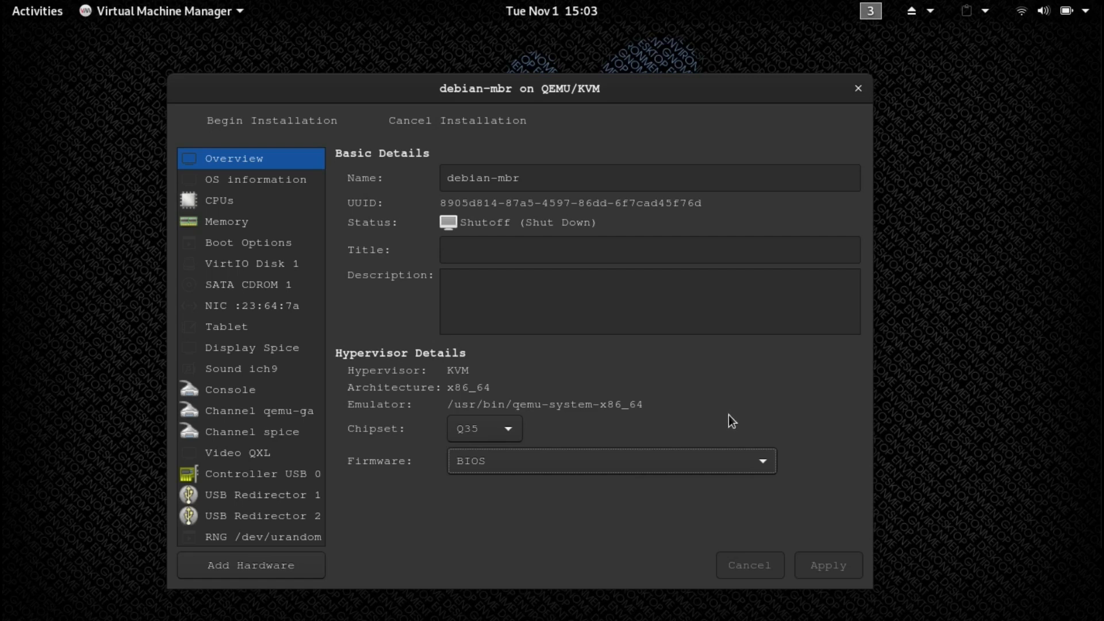
left_click(290, 181)
left_click(473, 173)
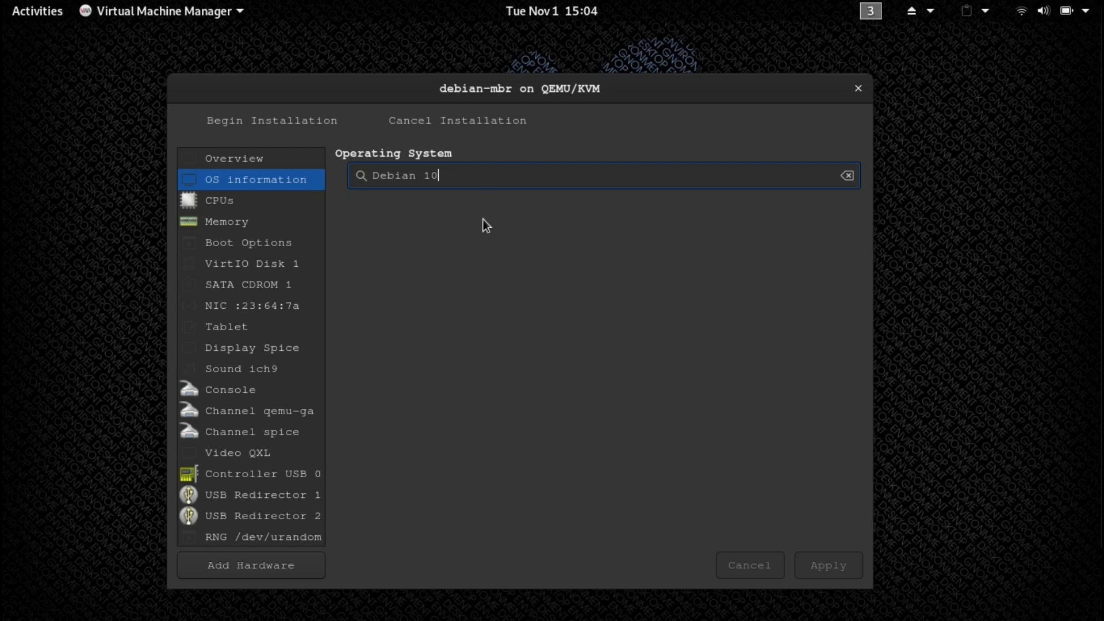
left_click(224, 203)
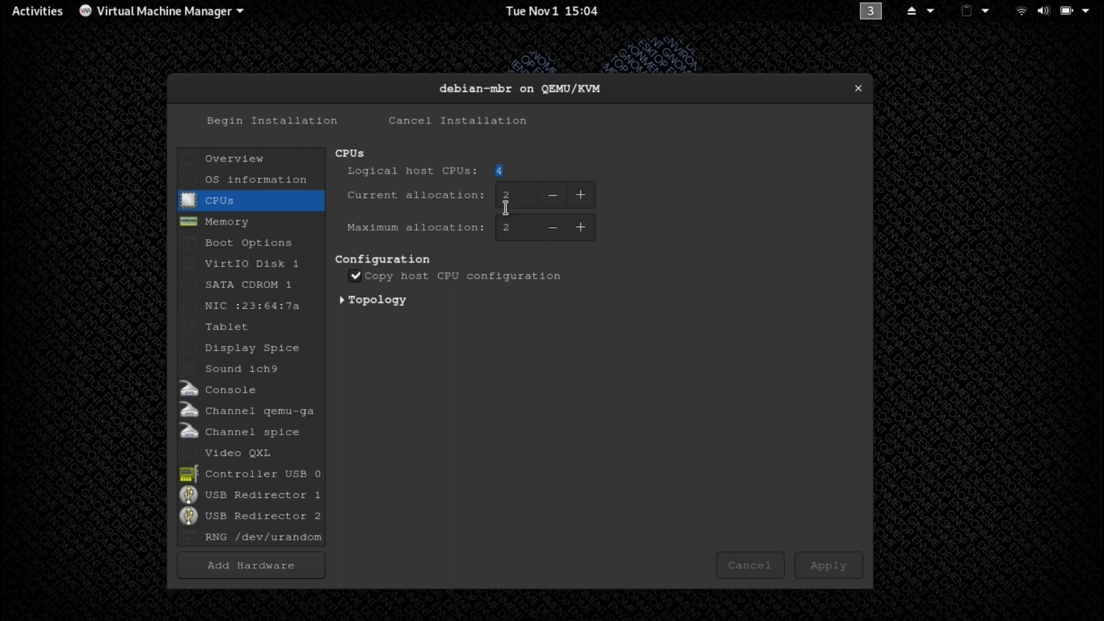
left_click(243, 222)
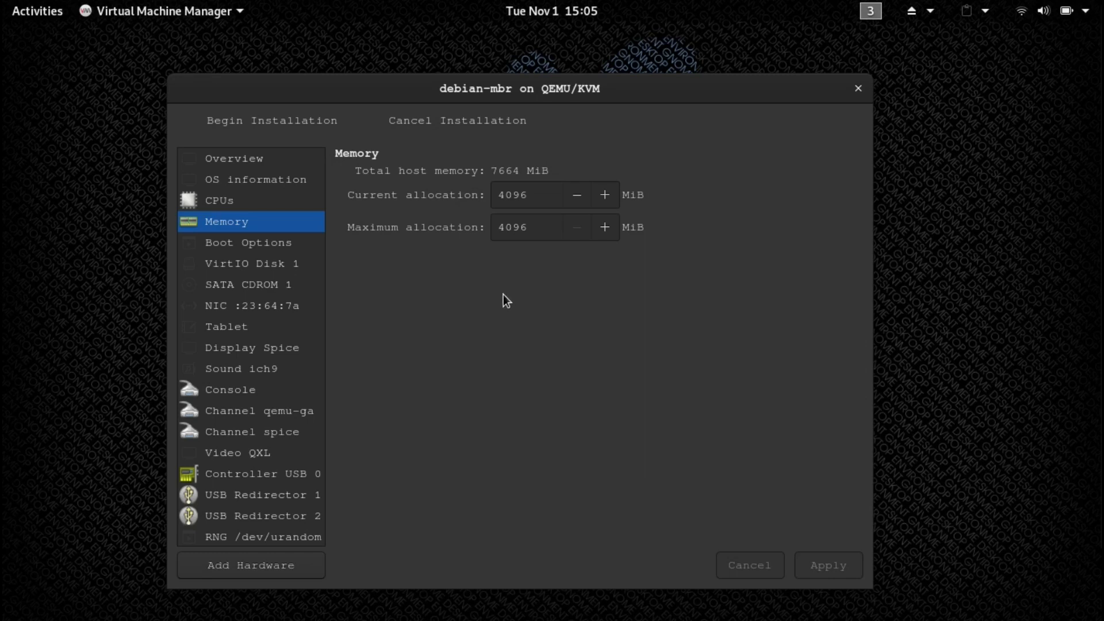
left_click(246, 156)
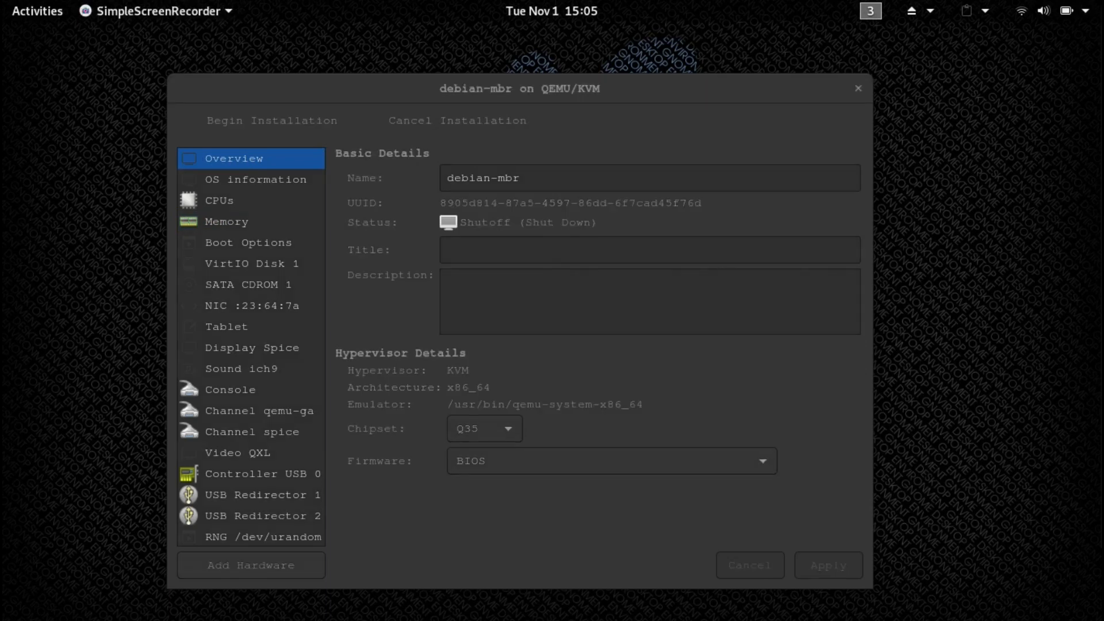
left_click(845, 389)
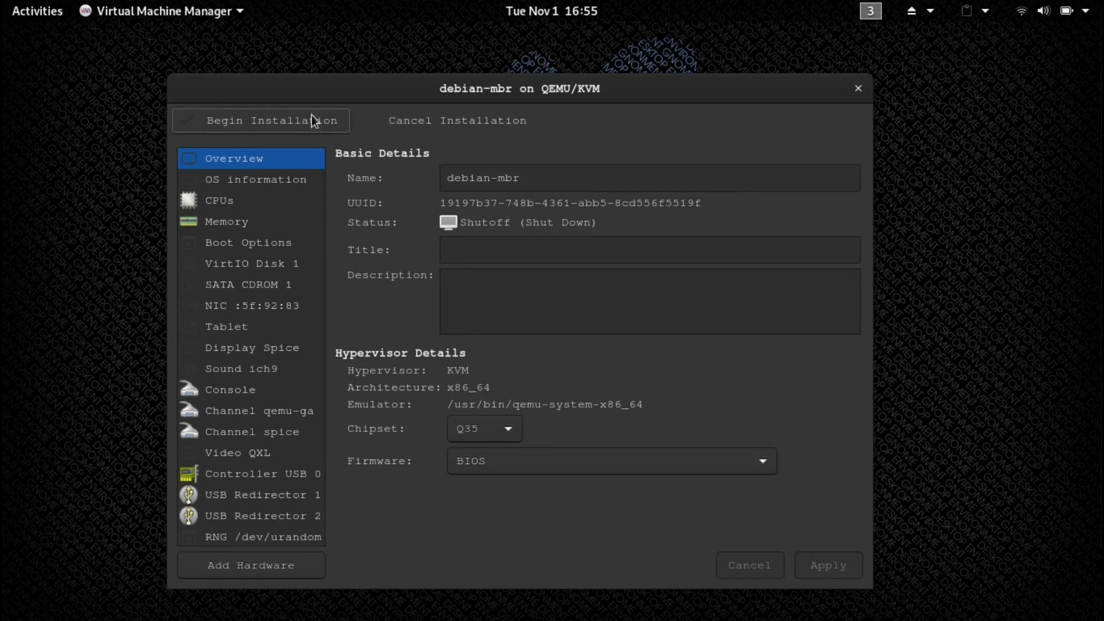
Step: Begin the debian-mbr installation and show the virtual machine's display in full screen
left_click(298, 122)
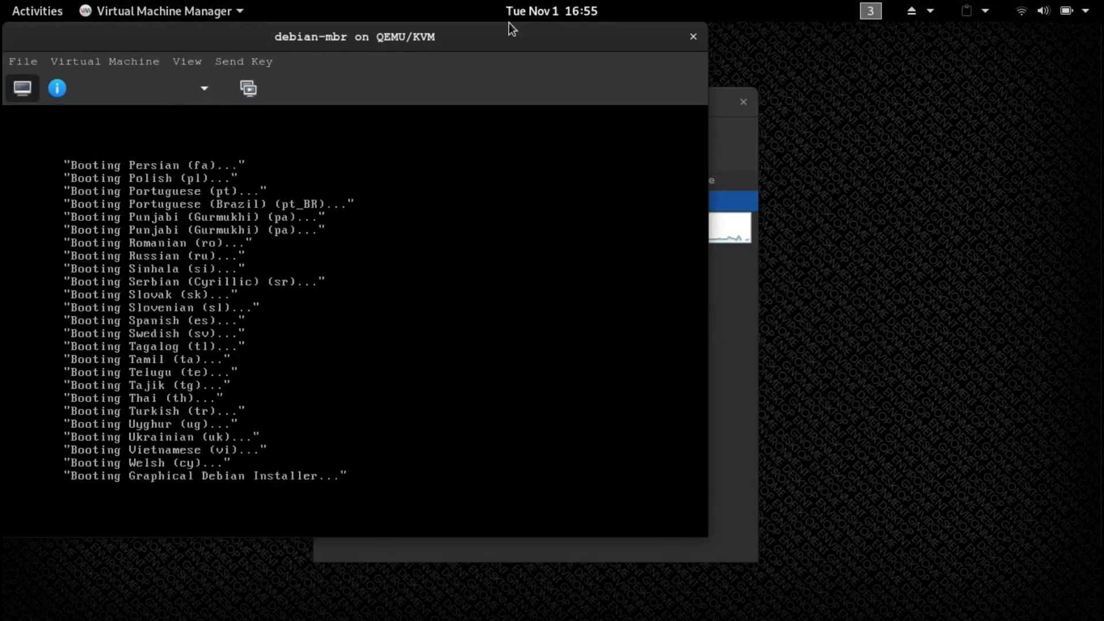
double_click(509, 33)
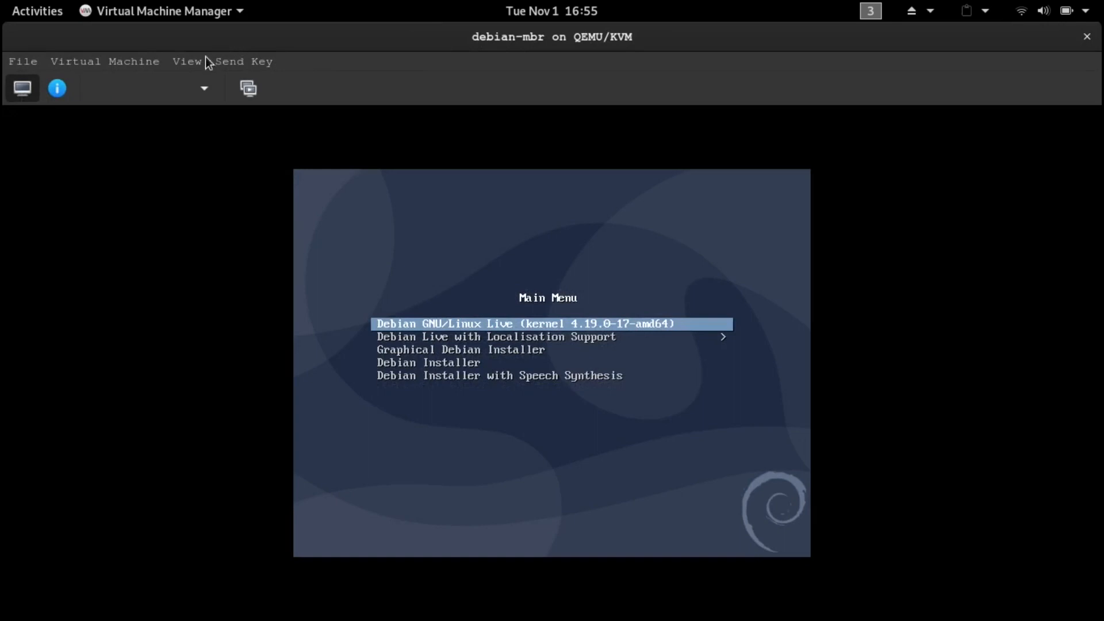
left_click(197, 61)
left_click(219, 144)
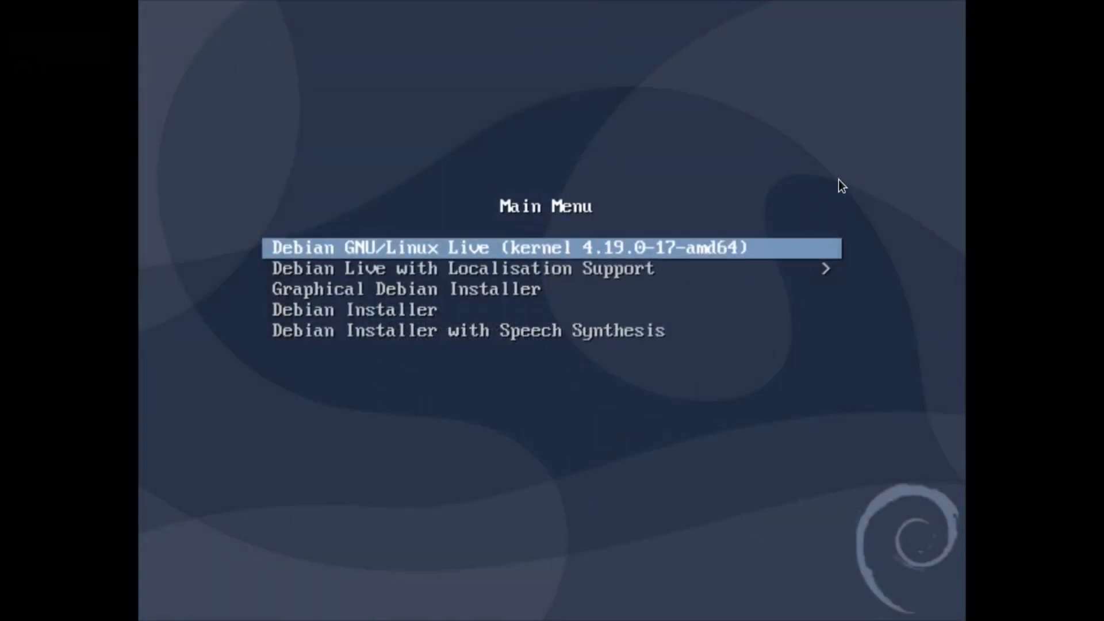
Step: Boot the virtual machine into the Graphical Debian Installer
key("Down")
key("Down")
key("Down")
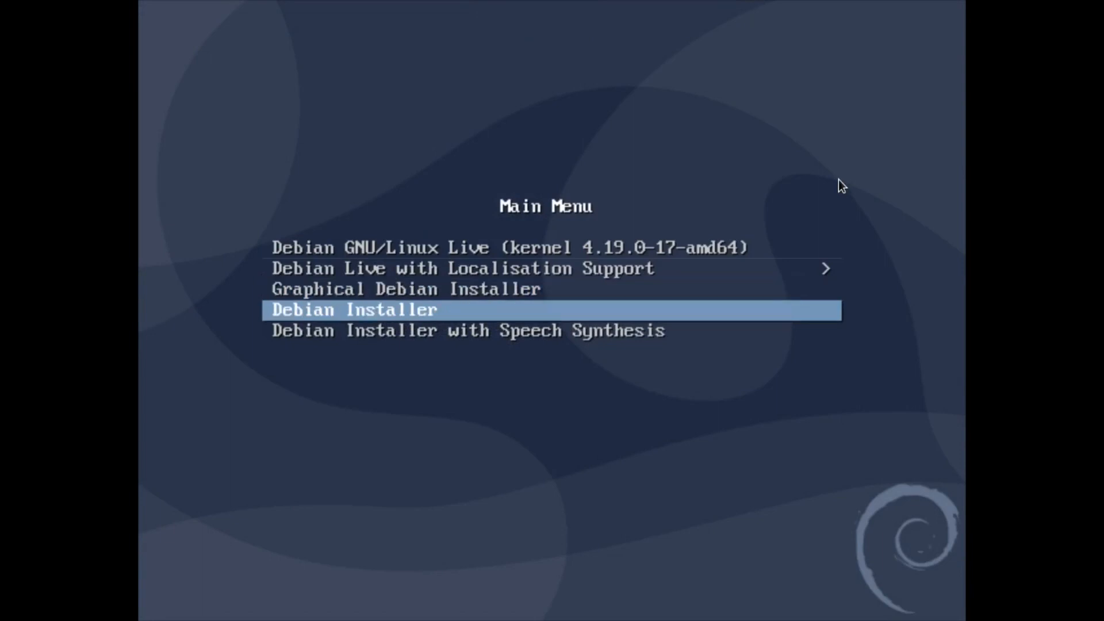
key("Up")
key("Down")
key("Up")
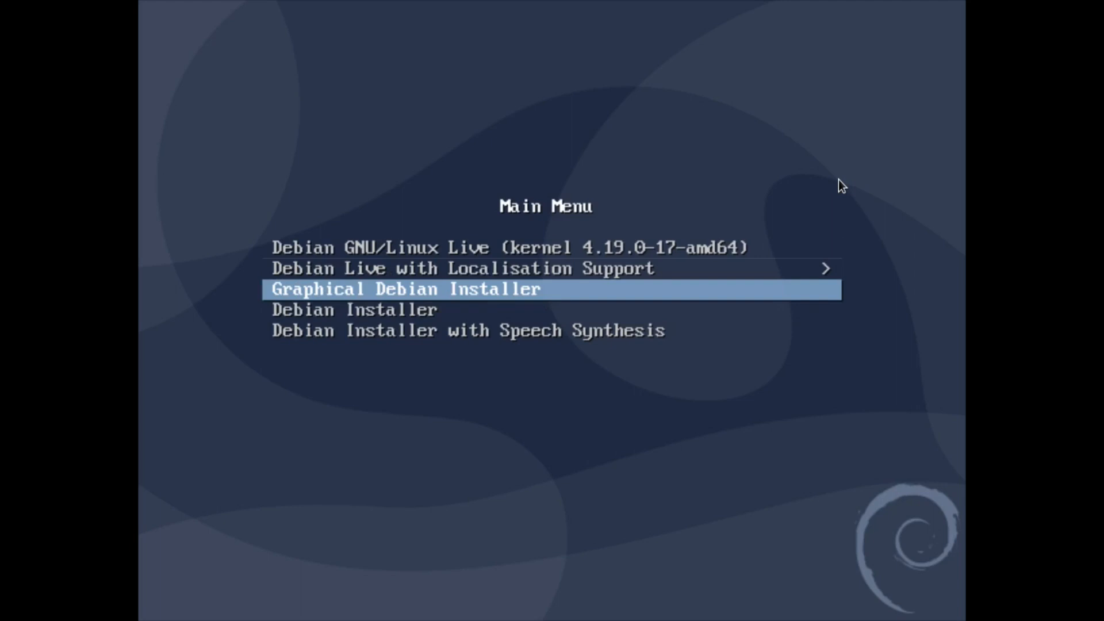
key("Down")
key("Up")
key("Return")
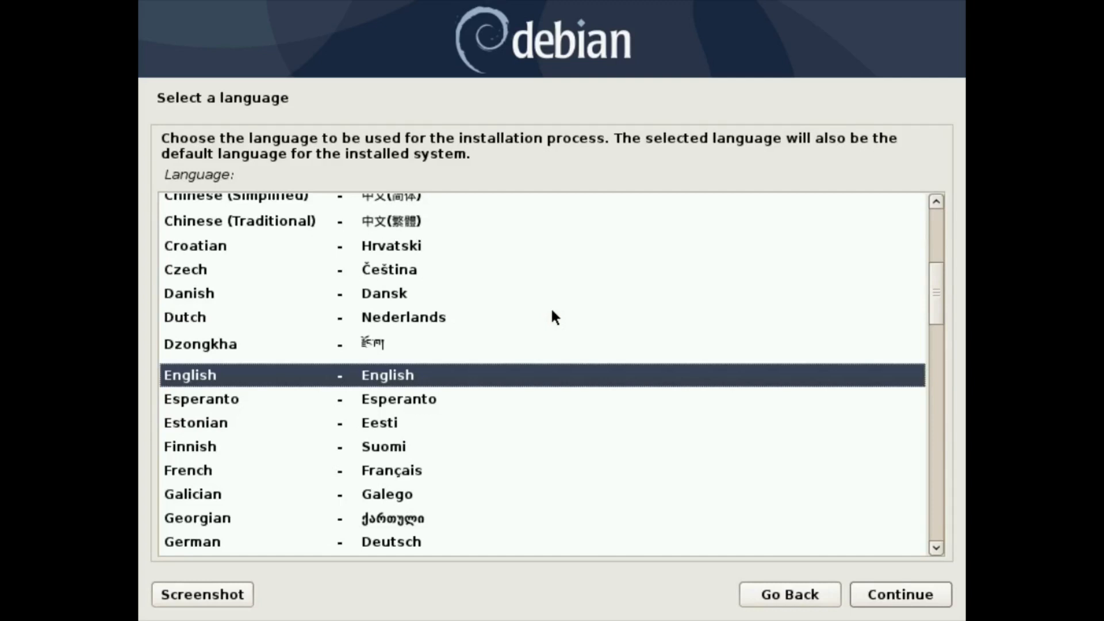
Step: Accept English as the language, United States as the location and American English as the keymap
key("Return")
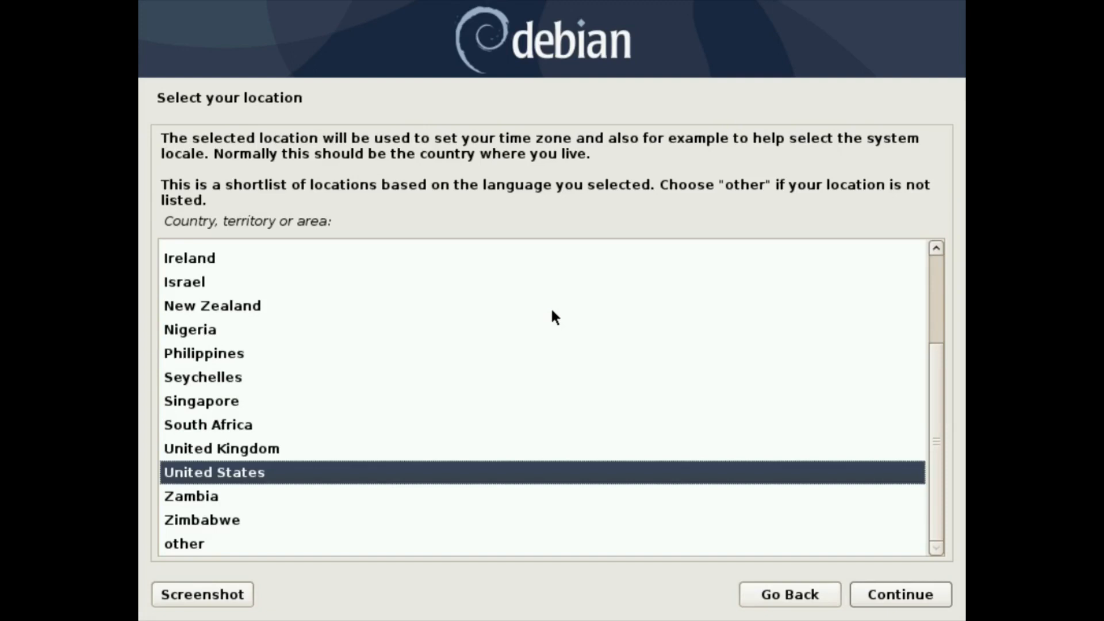
key("Return")
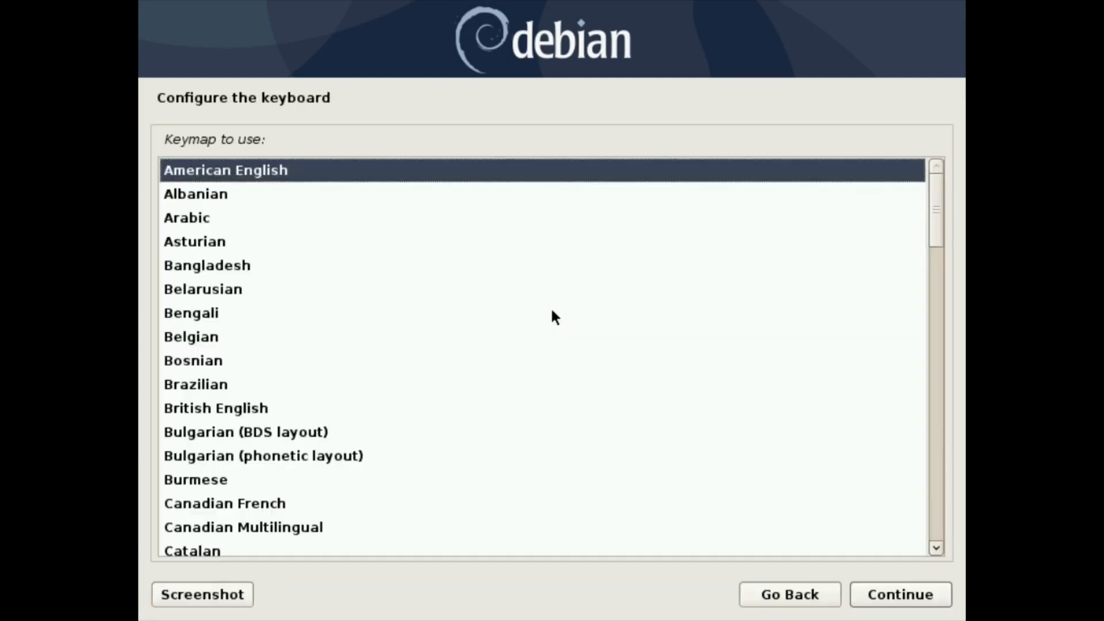
key("Return")
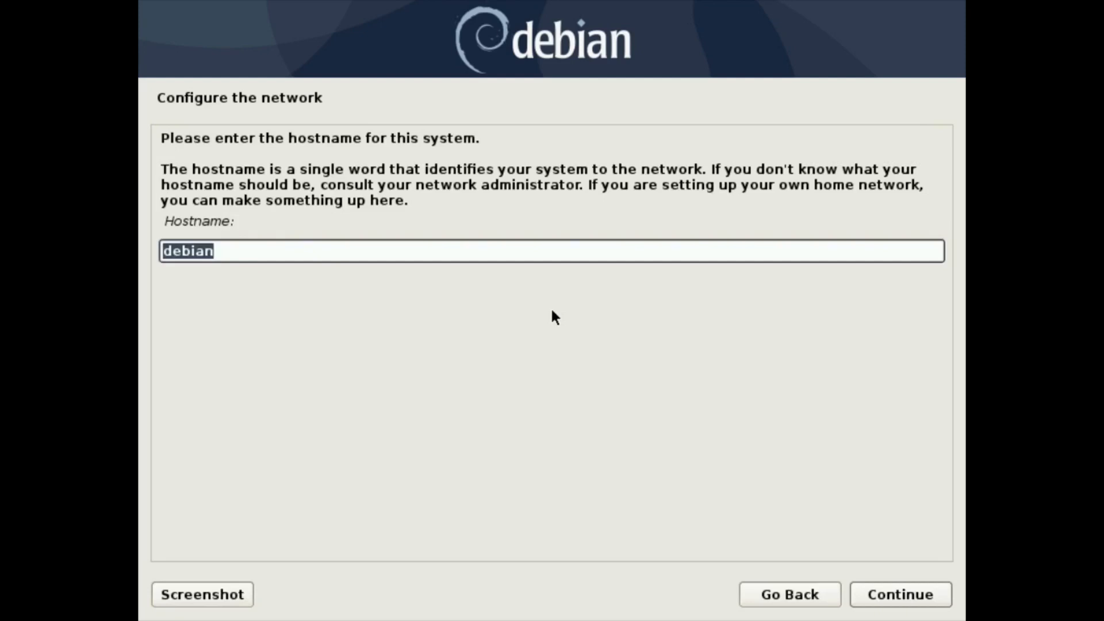
Step: Set the system's hostname to debian-mbr and leave the domain name empty
type("d")
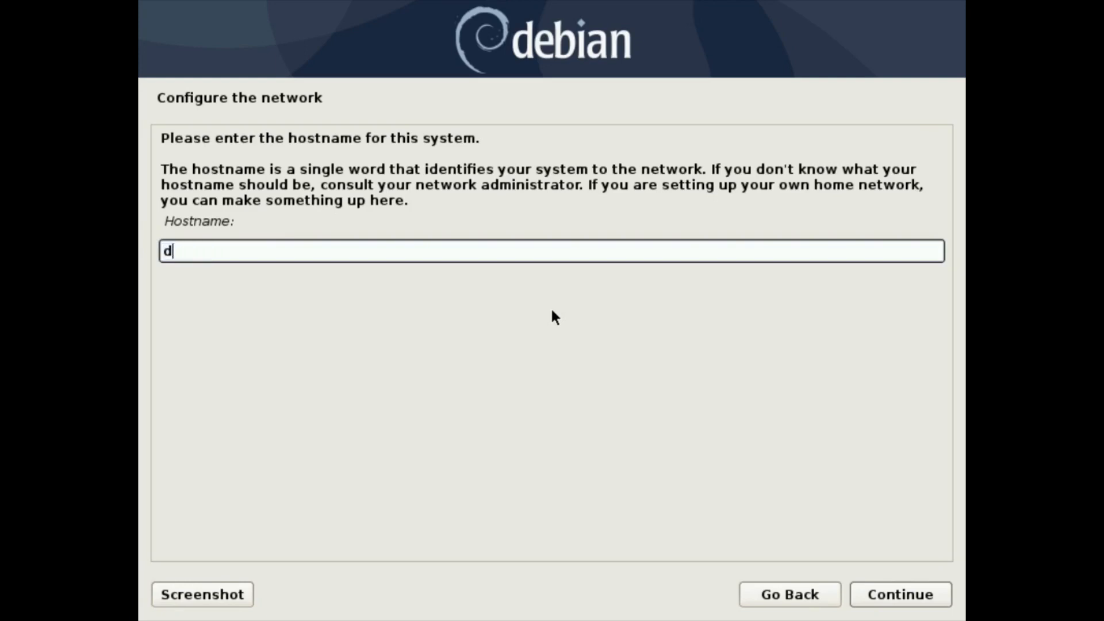
type("ebian-mbr")
key("Return")
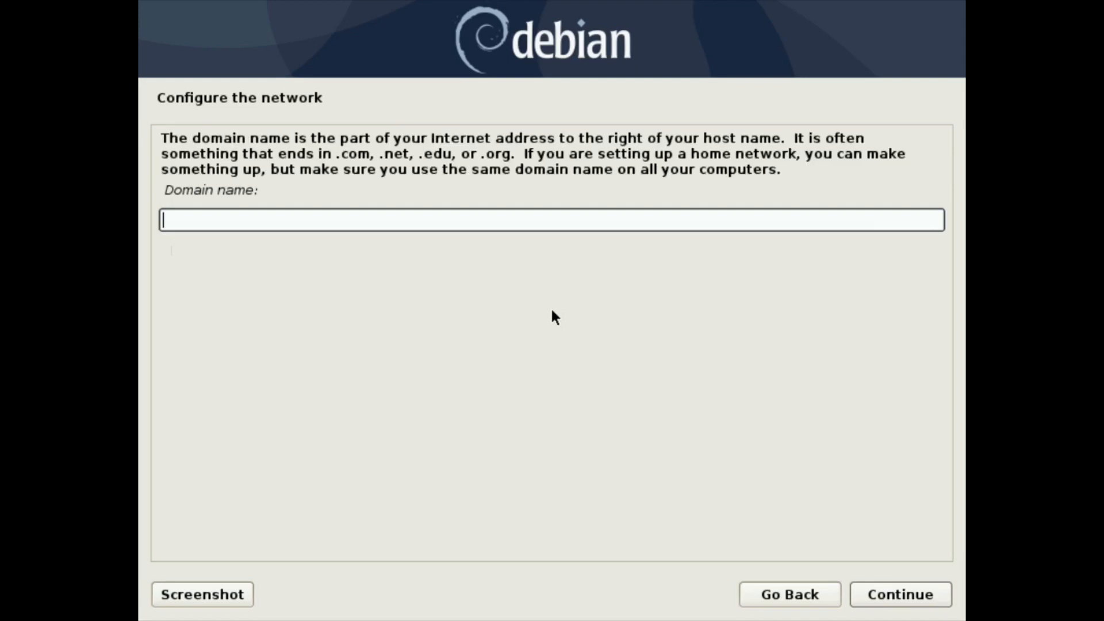
key("Return")
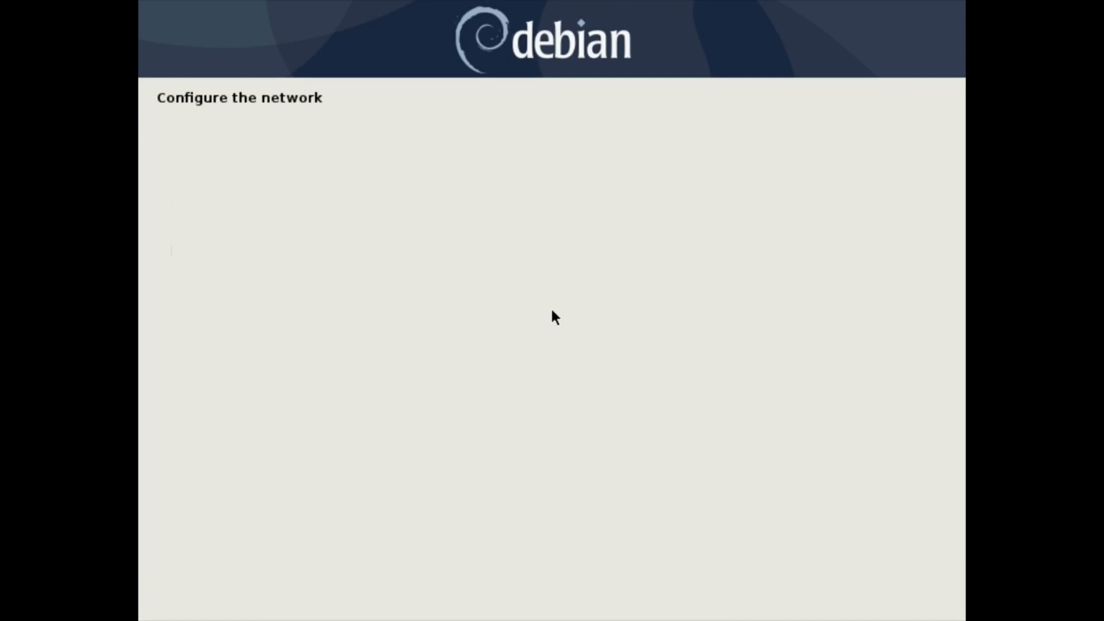
key("Return")
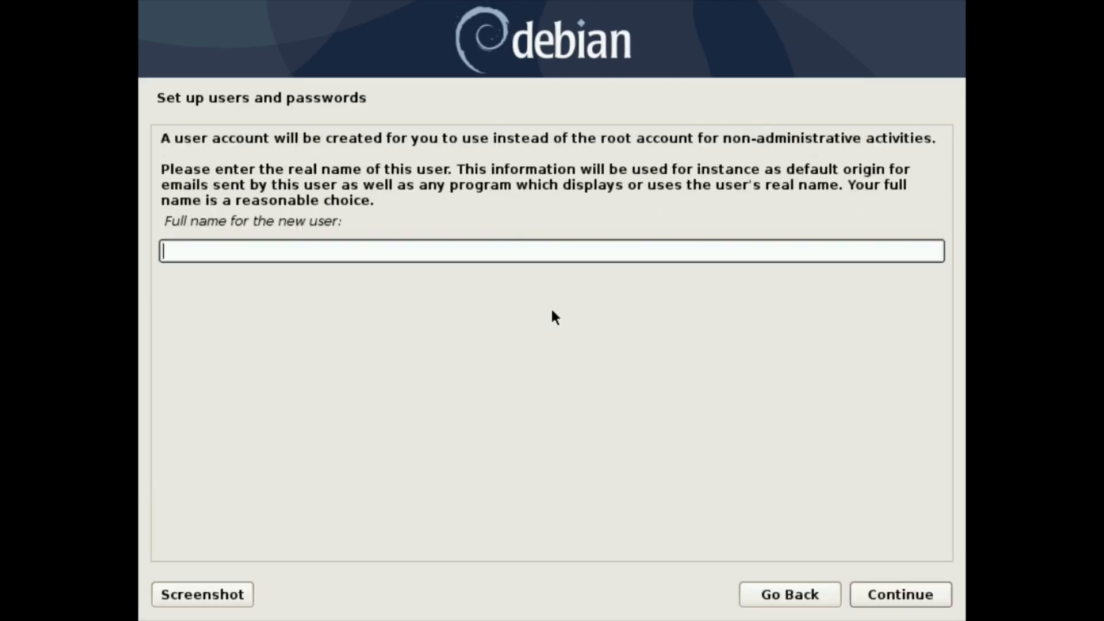
Step: Enter the new user's full name and accept the suggested username for the account
type("Fossman Me")
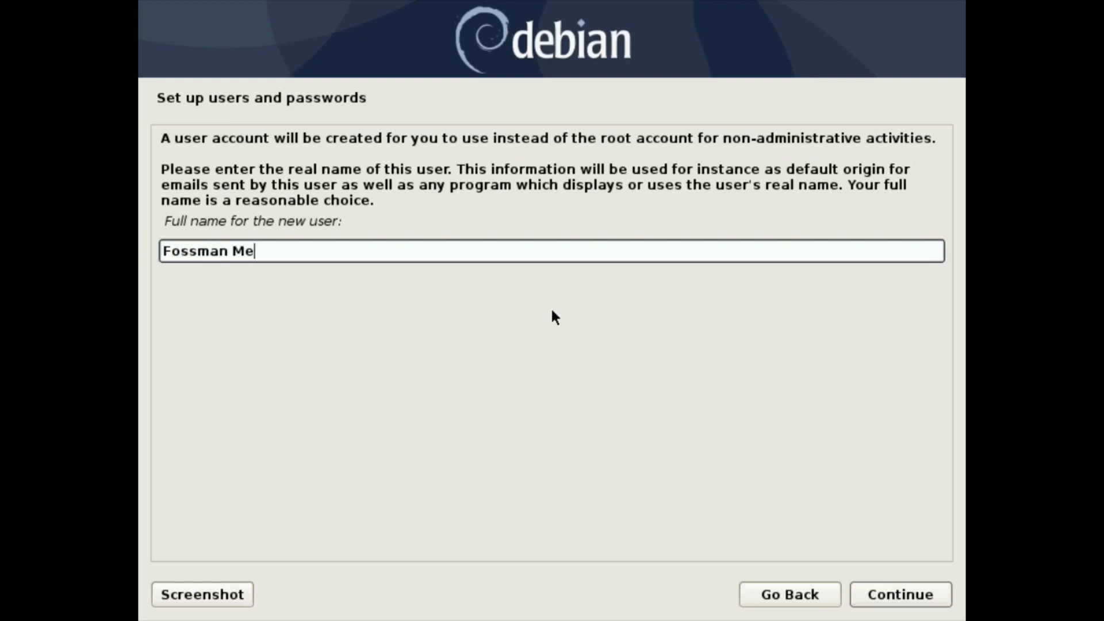
type("dia")
key("Return")
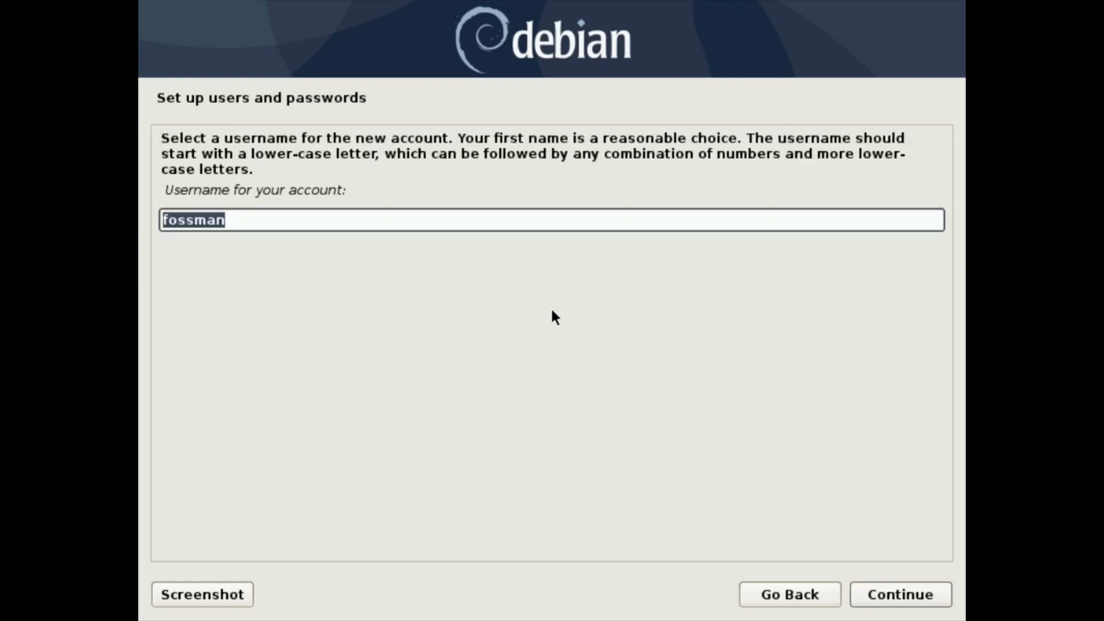
key("Return")
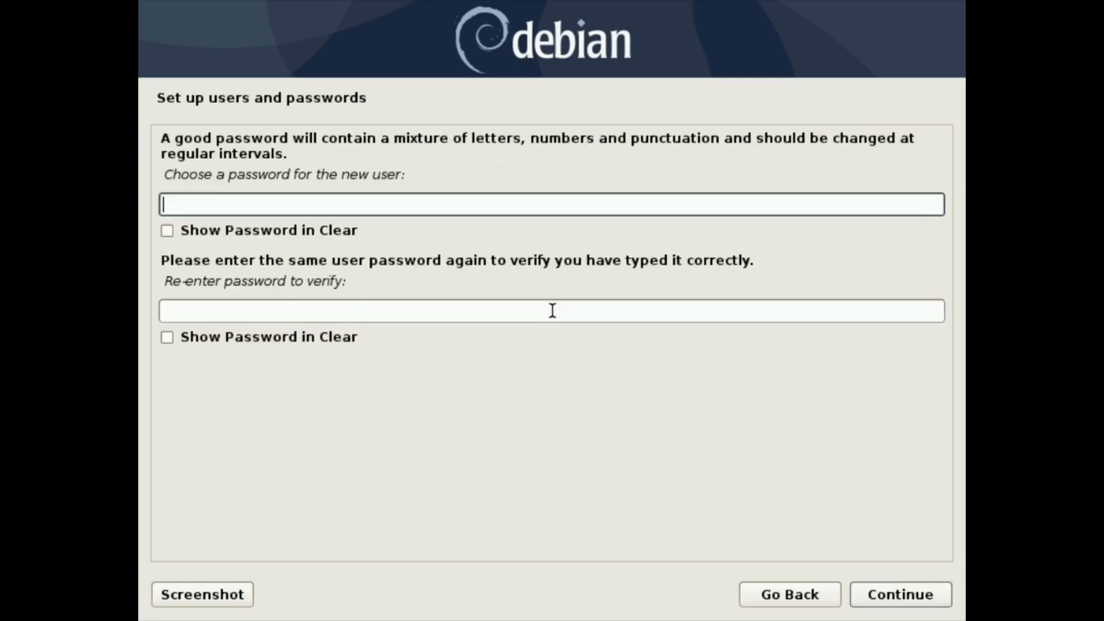
Step: Enter the new user's account password and repeat it for verification
type("••••••••••")
left_click(552, 311)
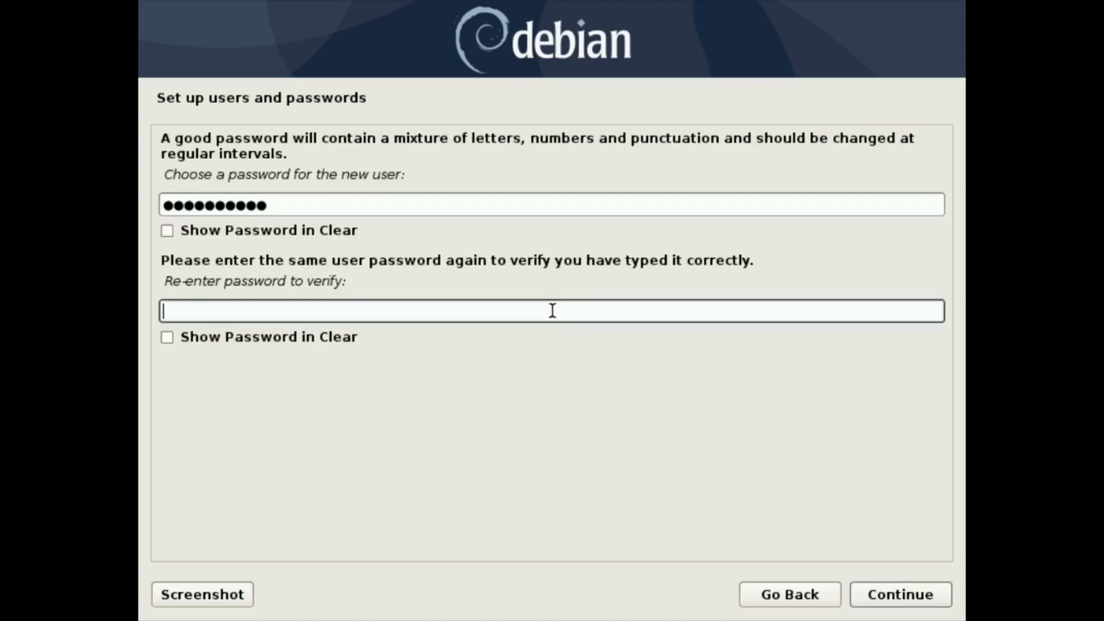
type("••••••••••")
key("Return")
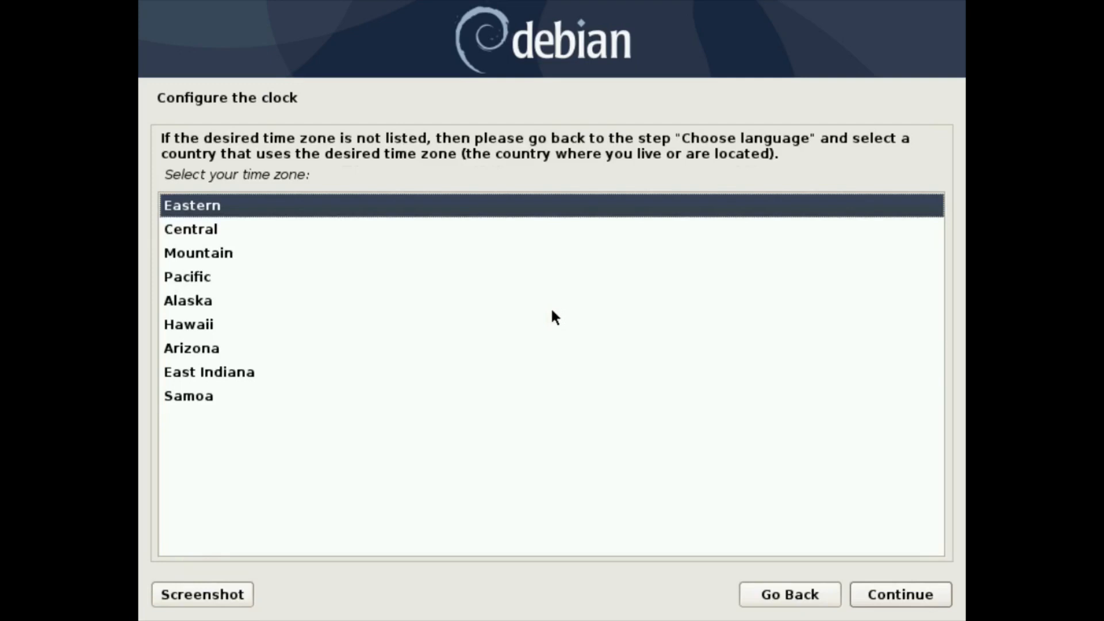
Step: Accept the Eastern time zone and choose Manual as the disk partitioning method
key("Return")
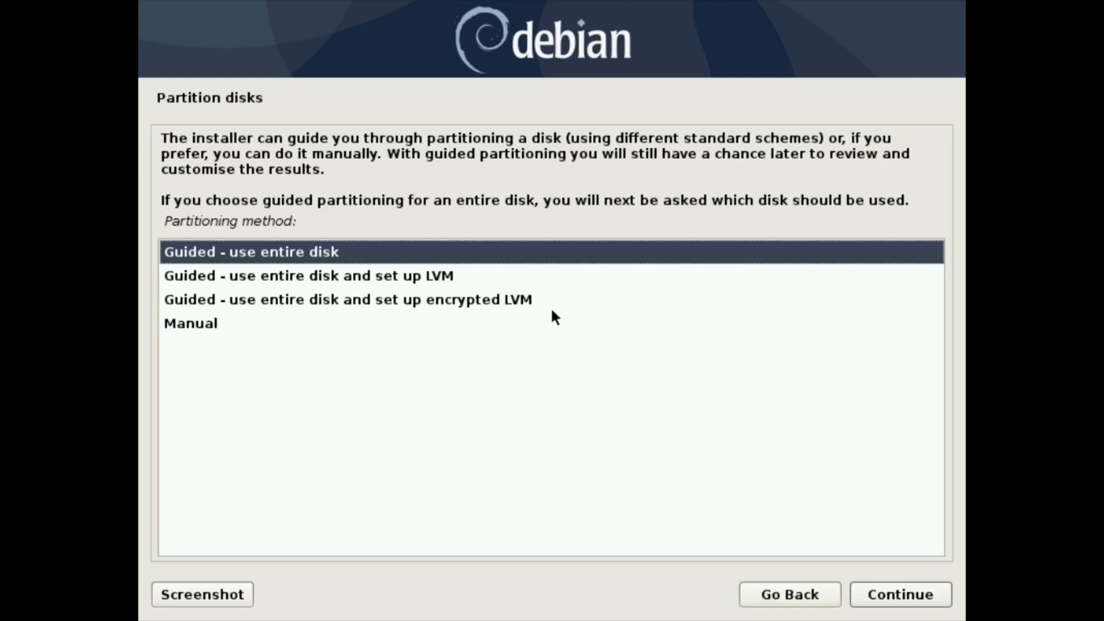
key("Down")
key("Down")
key("Down")
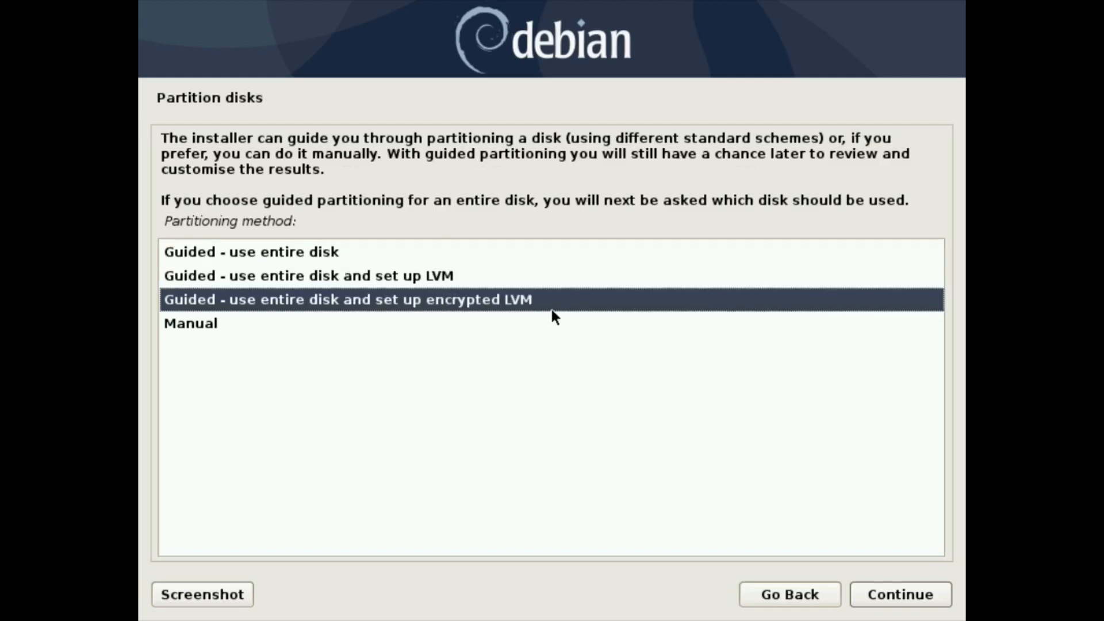
key("Up")
key("Up")
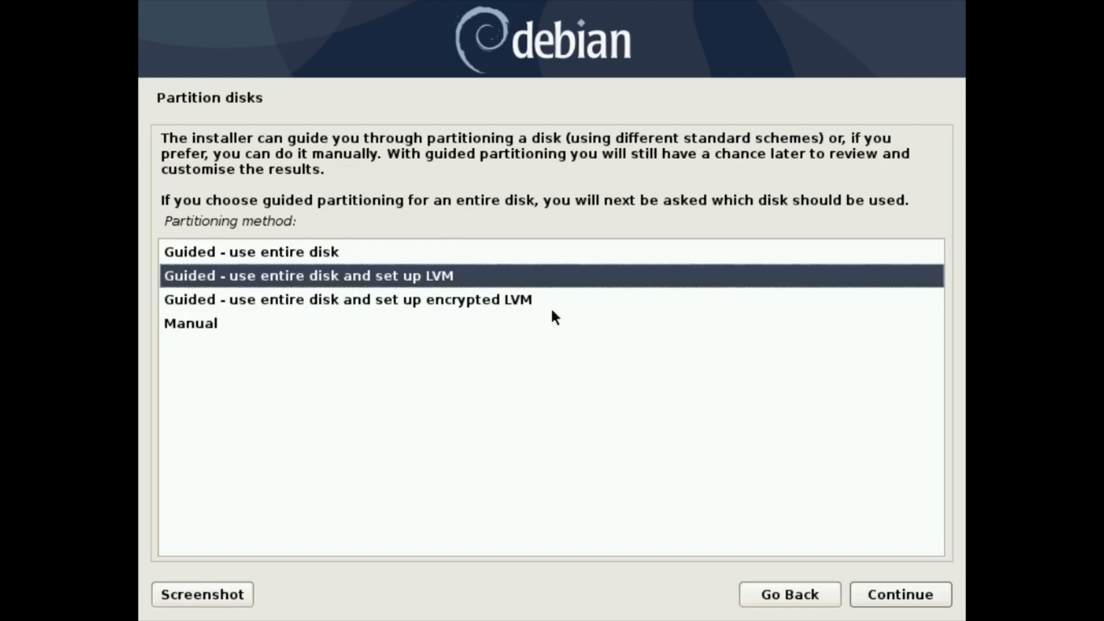
key("Up")
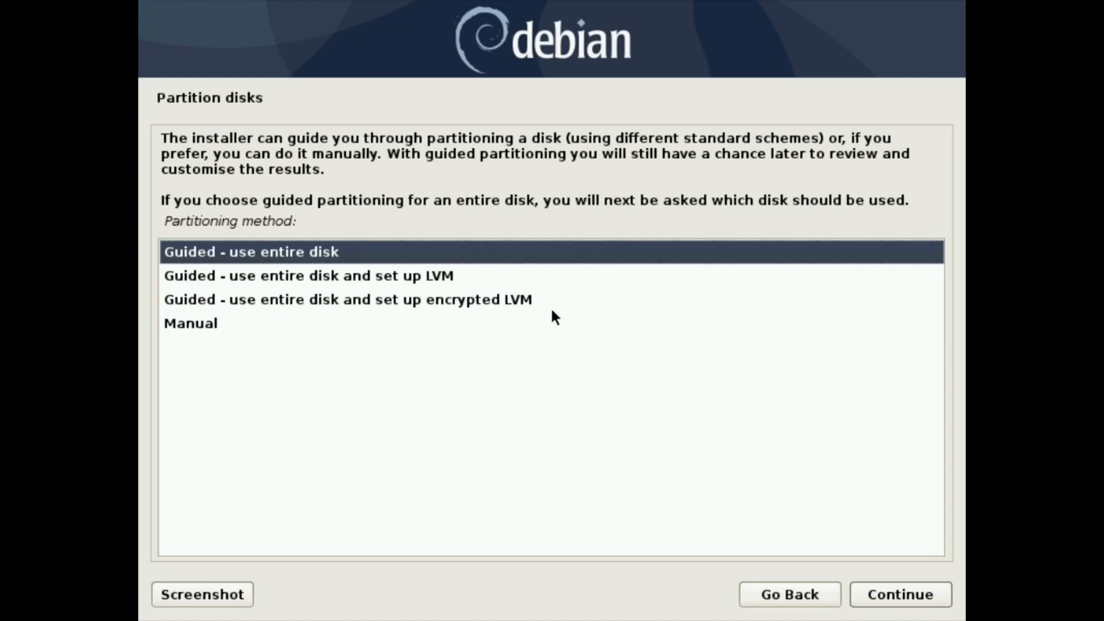
key("Down")
key("Down")
key("Down")
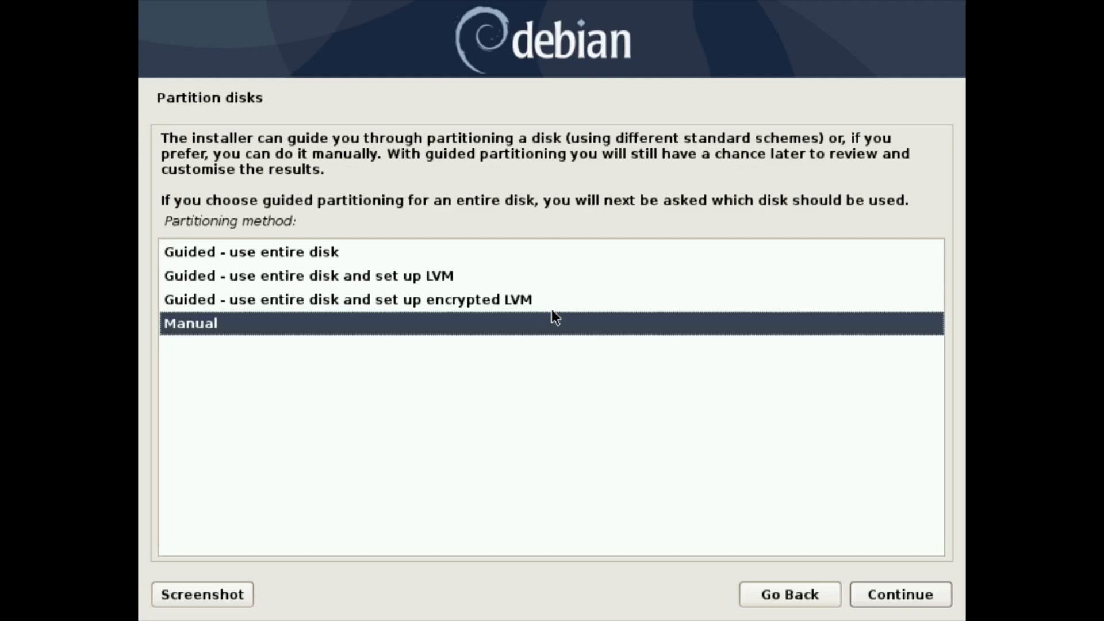
key("Return")
Step: Create a new empty partition table on Virtual disk 1 (vda)
key("Down")
key("Down")
key("Down")
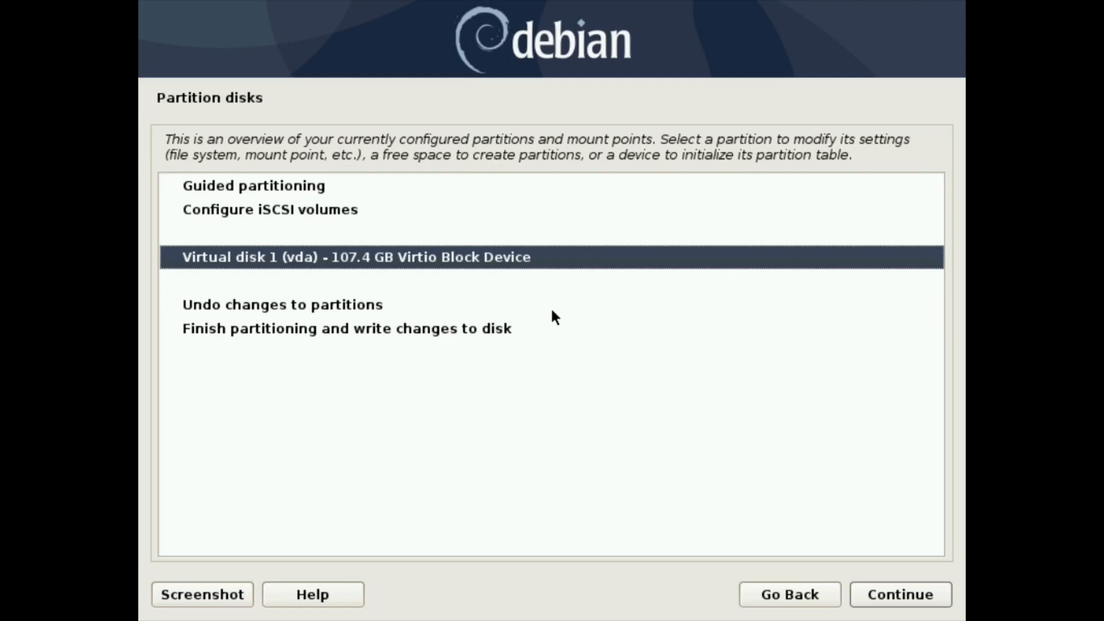
key("Return")
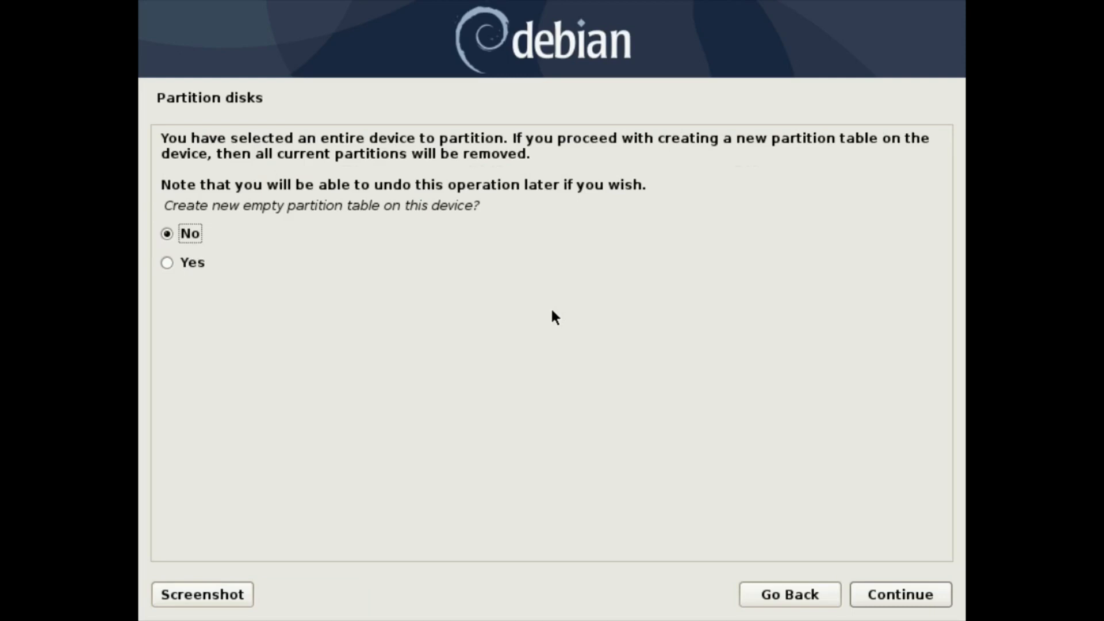
key("Down")
key("Return")
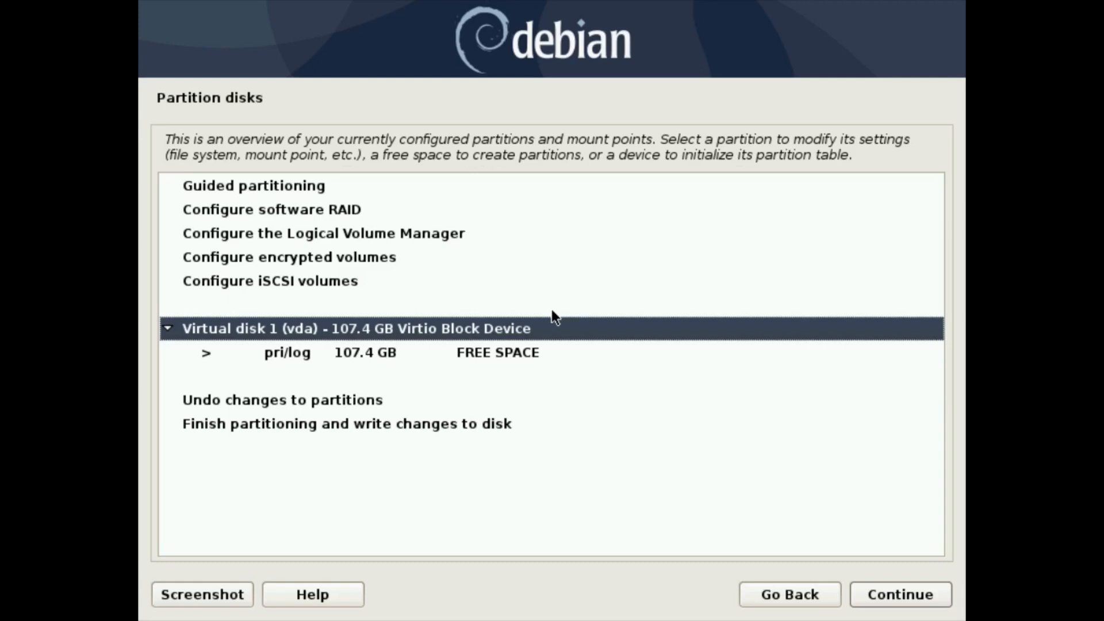
Step: Create a 1.0 GB primary partition at the beginning of the free space on Virtual disk 1 (vda)
key("Down")
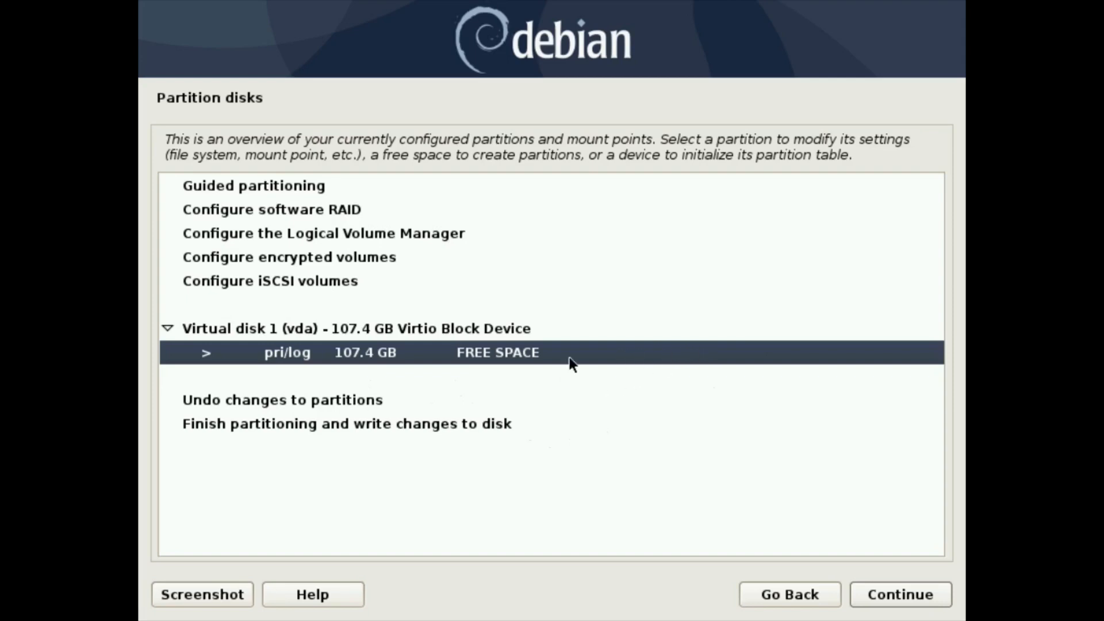
double_click(640, 354)
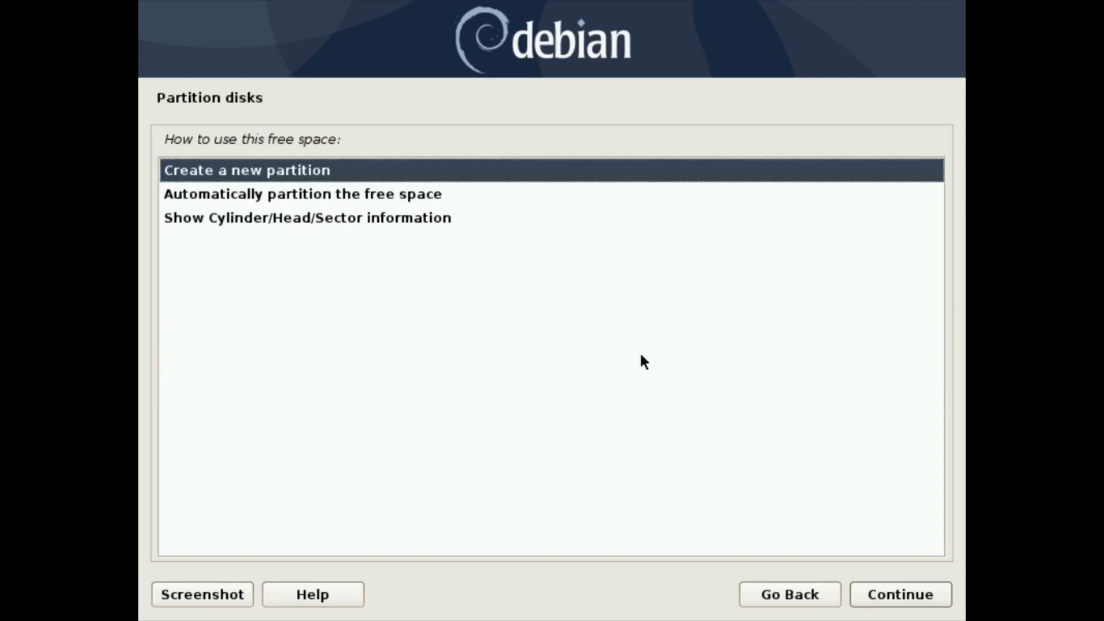
key("Return")
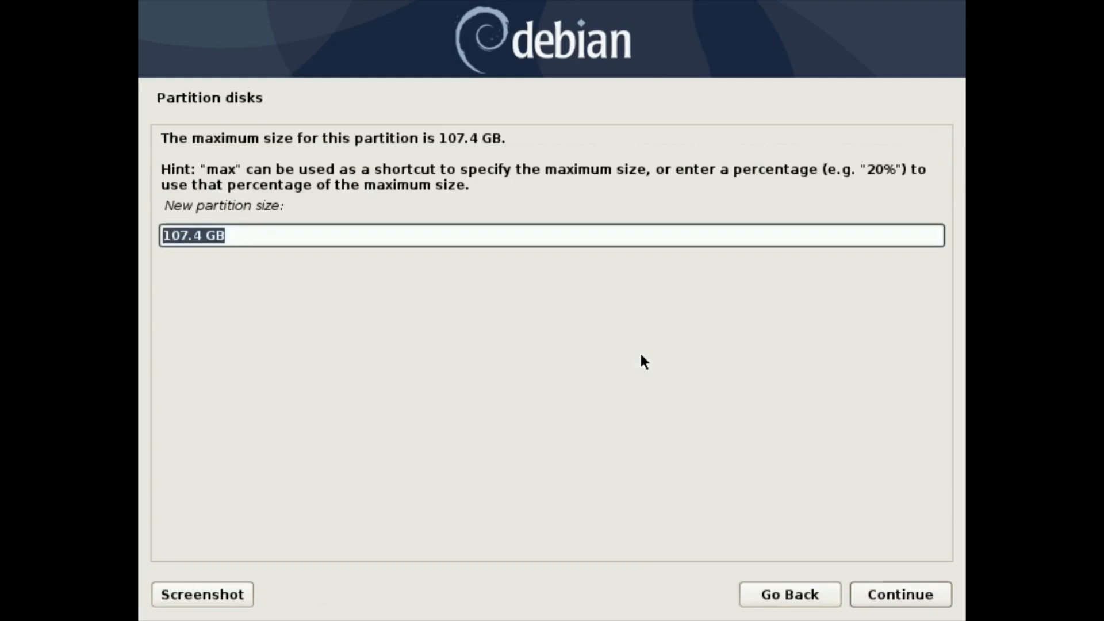
key("Home")
key("Delete")
key("Delete")
key("Delete")
key("Delete")
key("Delete")
key("Delete")
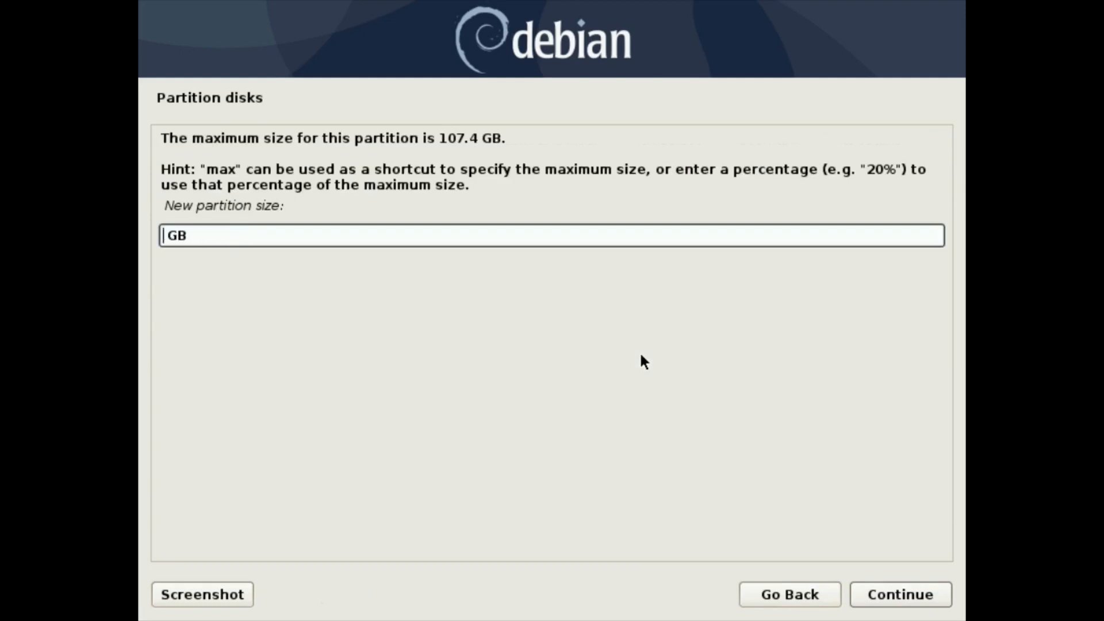
type("1.0")
key("Return")
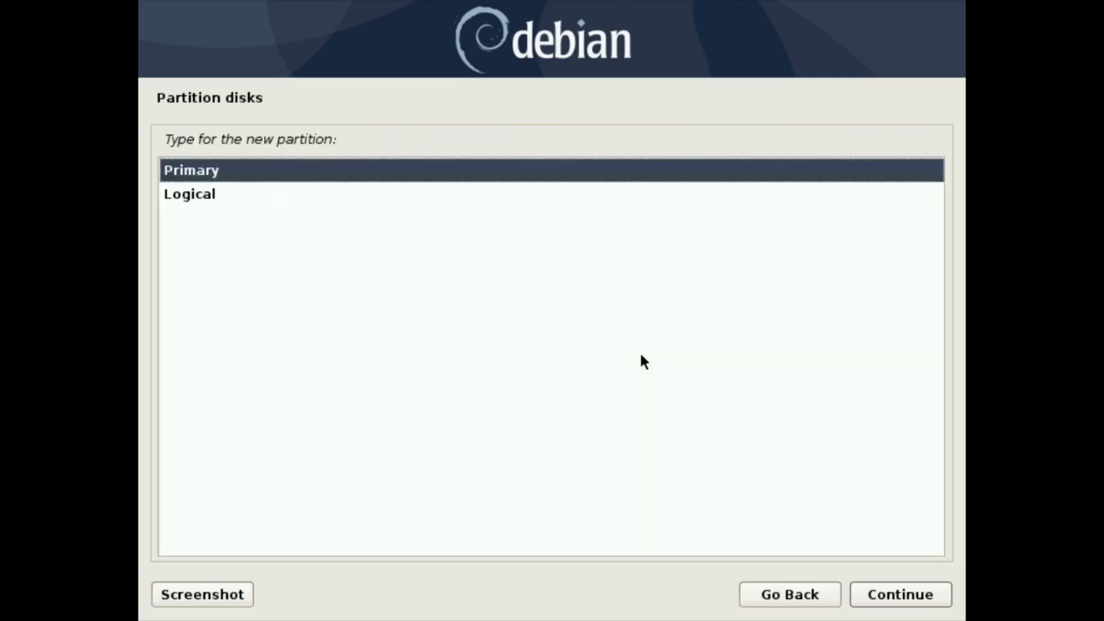
key("Return")
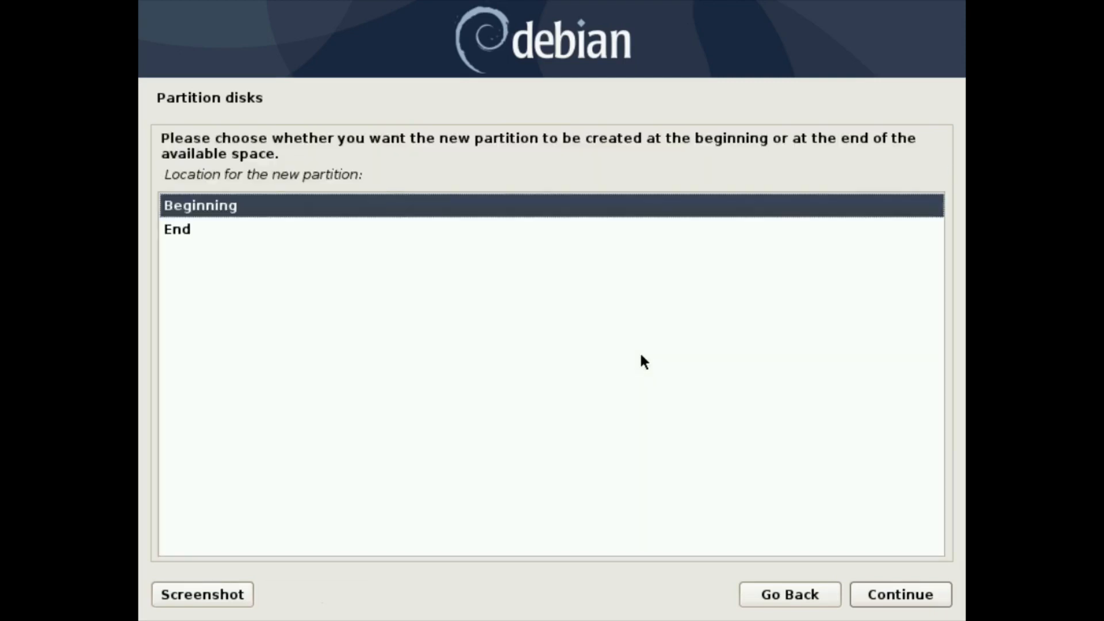
key("Return")
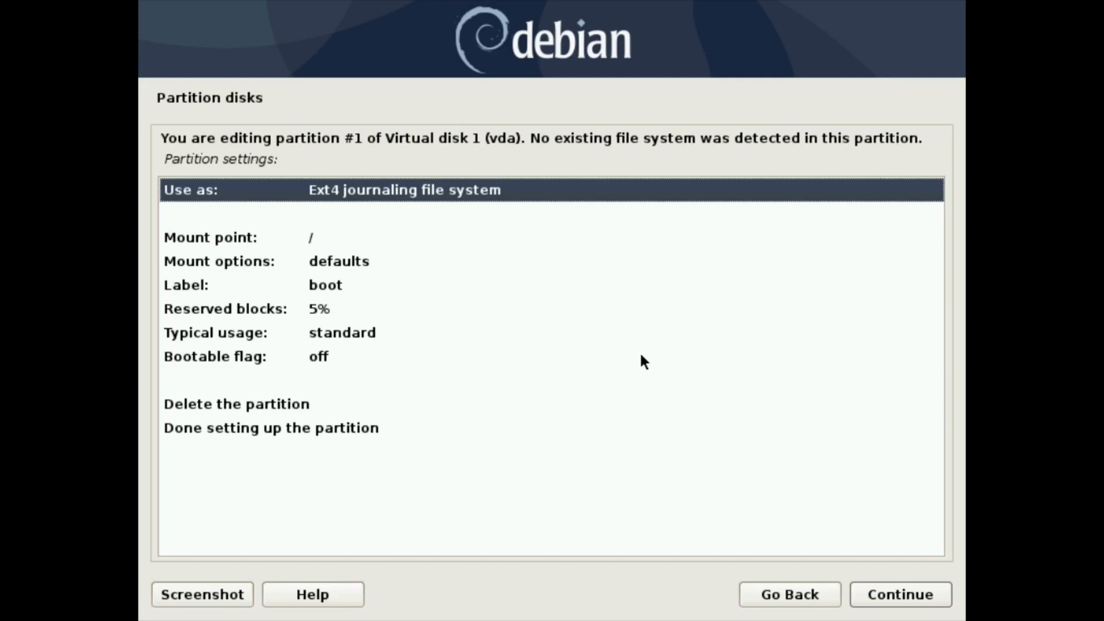
Step: Set partition #1 to be used as an Ext2 file system
key("Return")
key("Down")
key("Down")
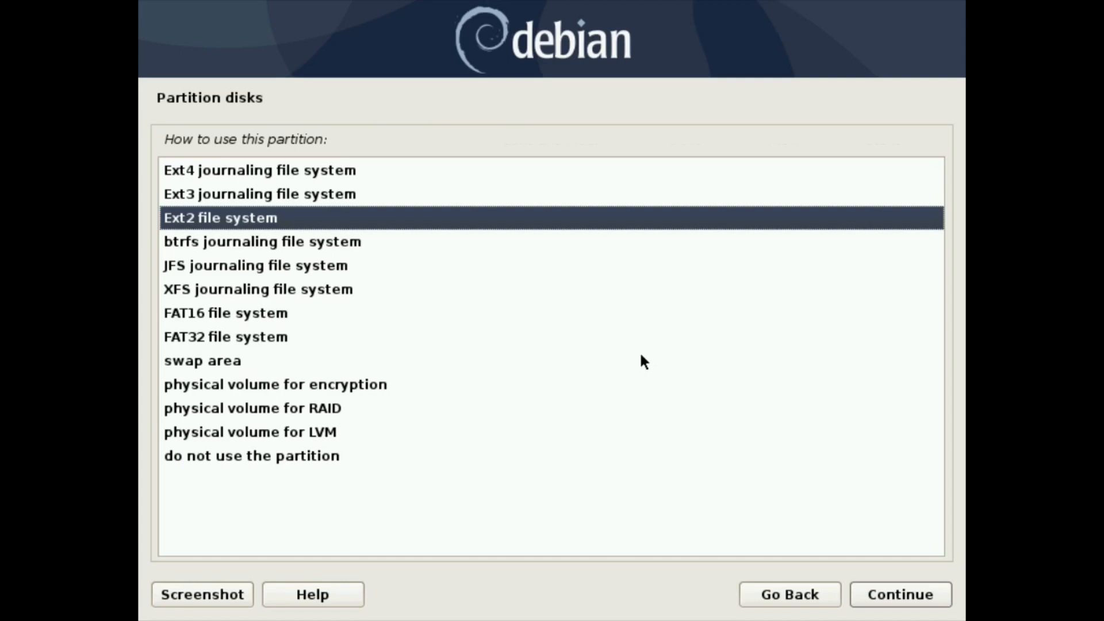
key("Up")
key("Up")
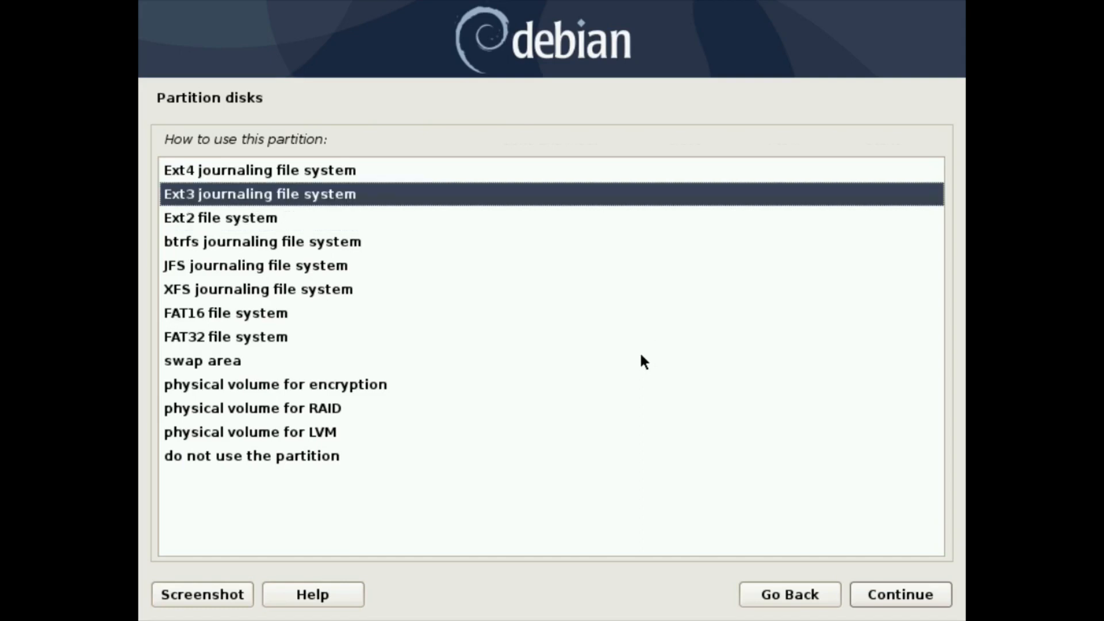
key("Down")
key("Down")
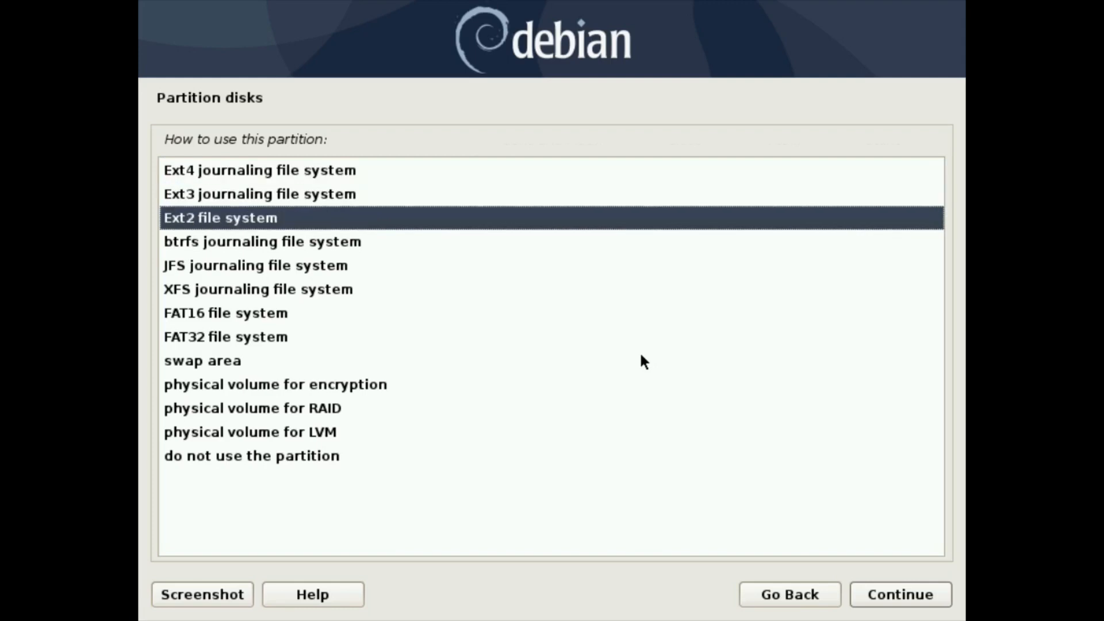
key("Return")
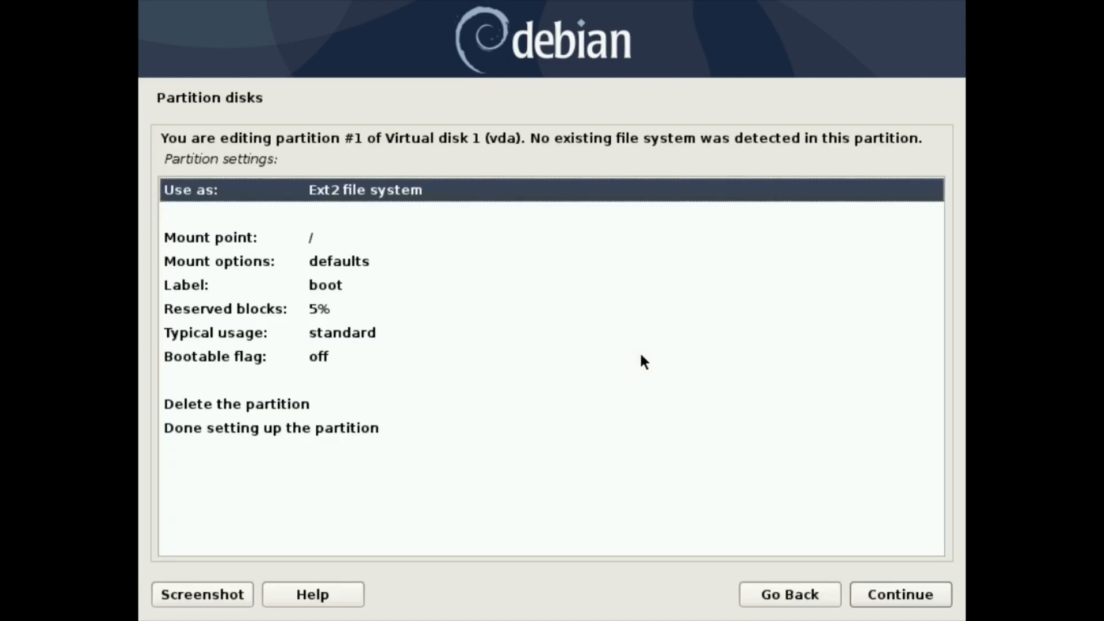
Step: Set the mount point of partition #1 to /boot
key("Down")
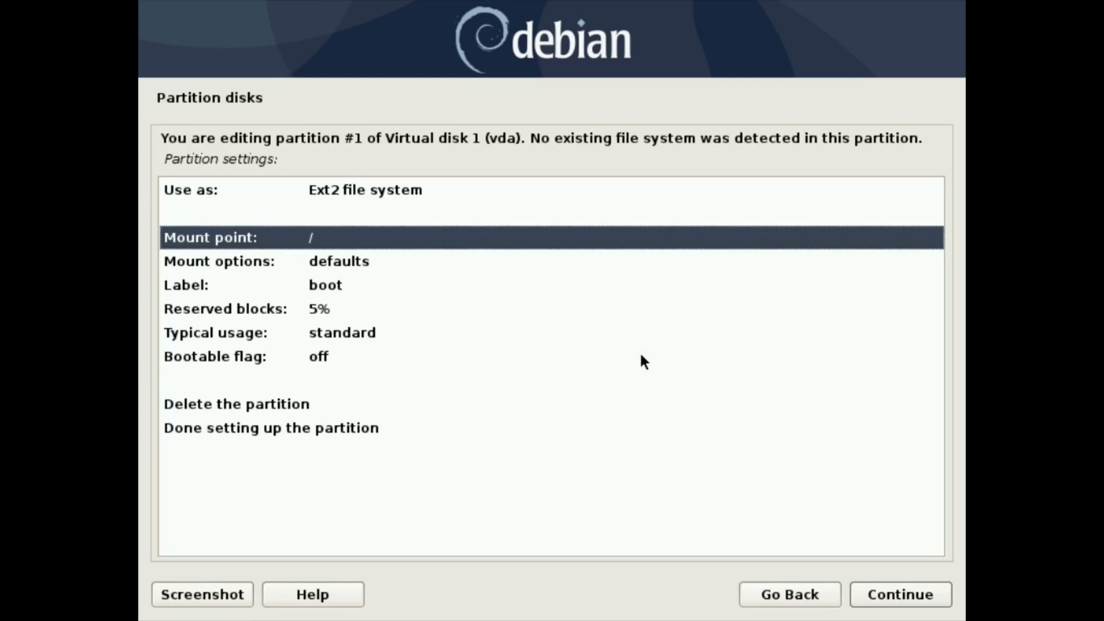
key("Return")
key("Down")
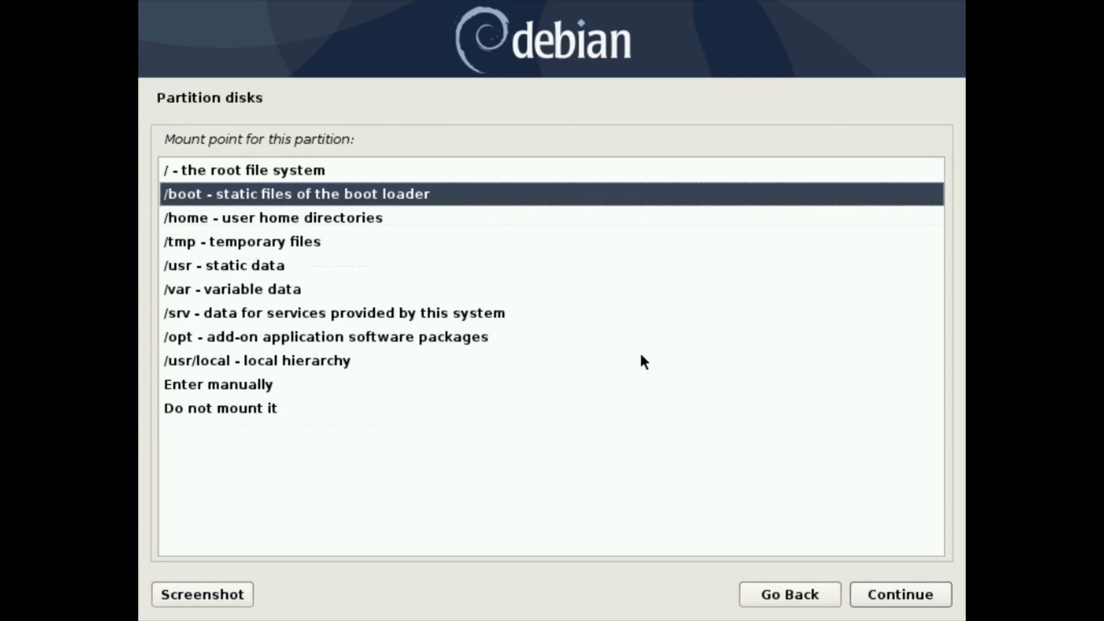
key("Return")
Step: Keep the remaining settings of partition #1 and finish setting it up
key("Down")
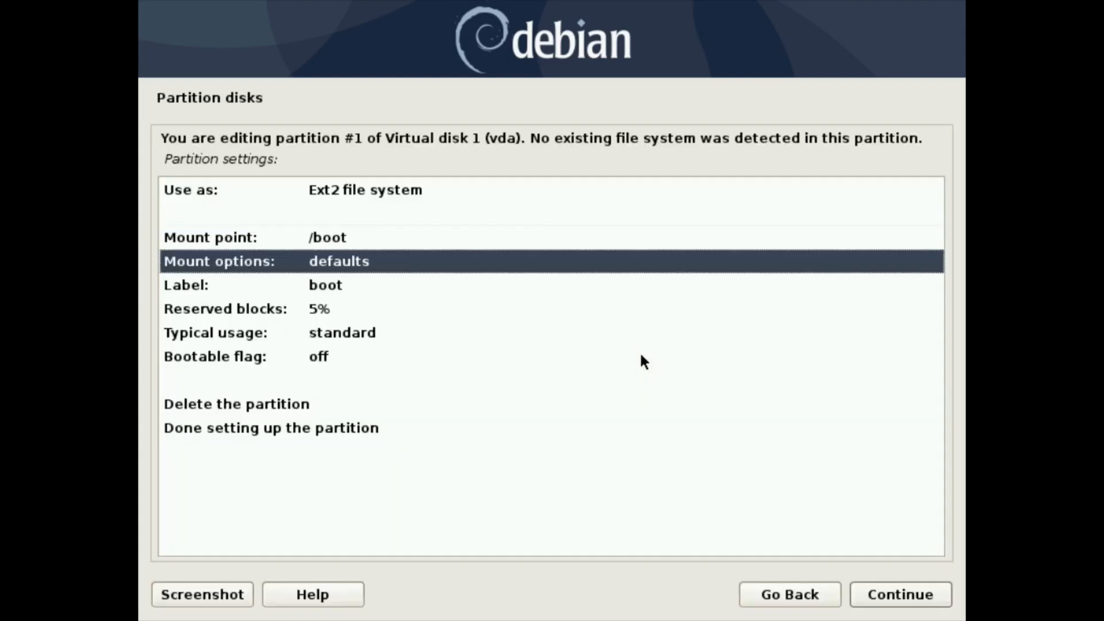
key("Down")
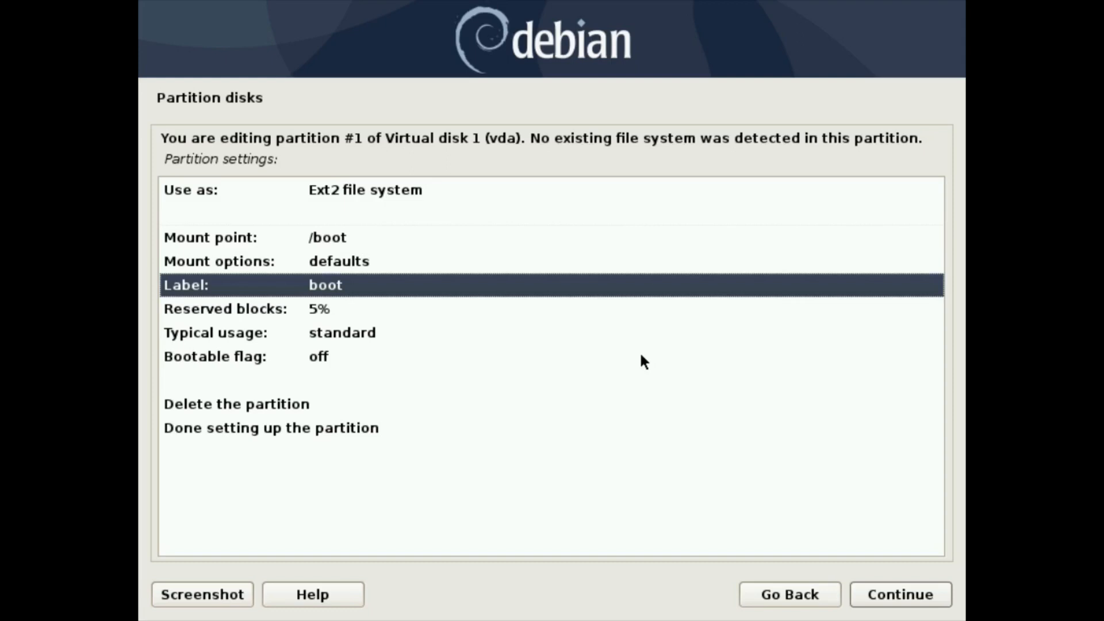
key("Down")
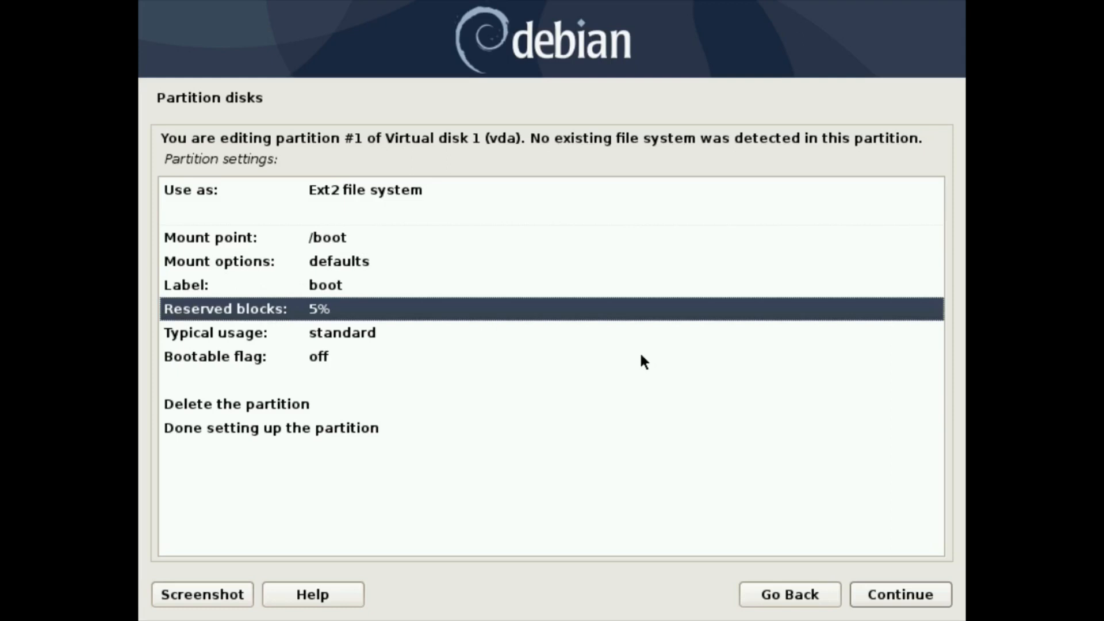
key("Down")
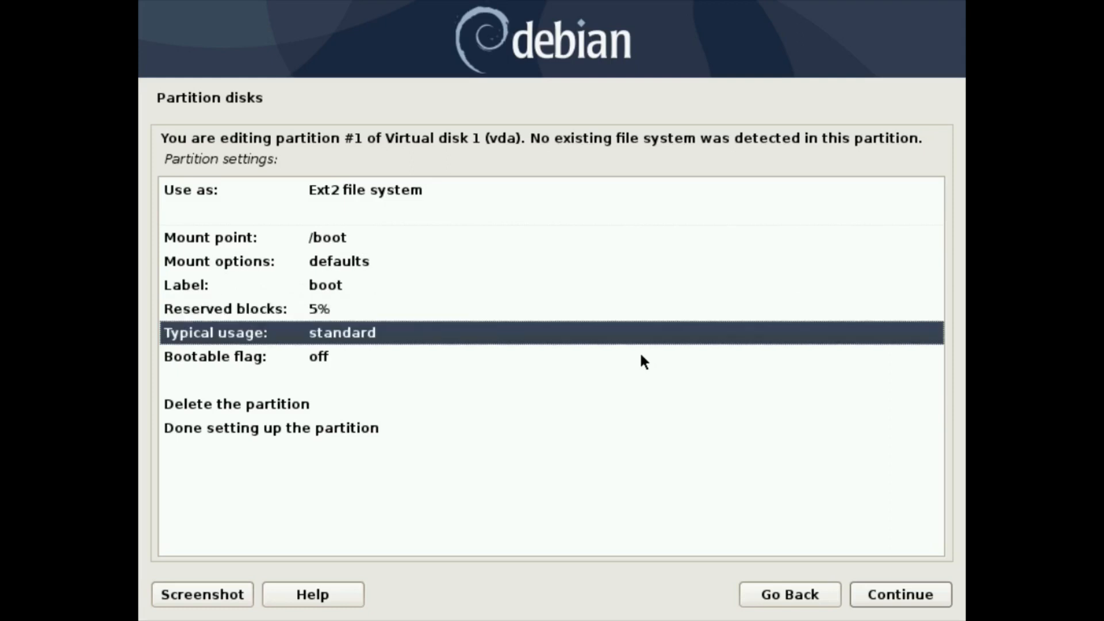
key("Down")
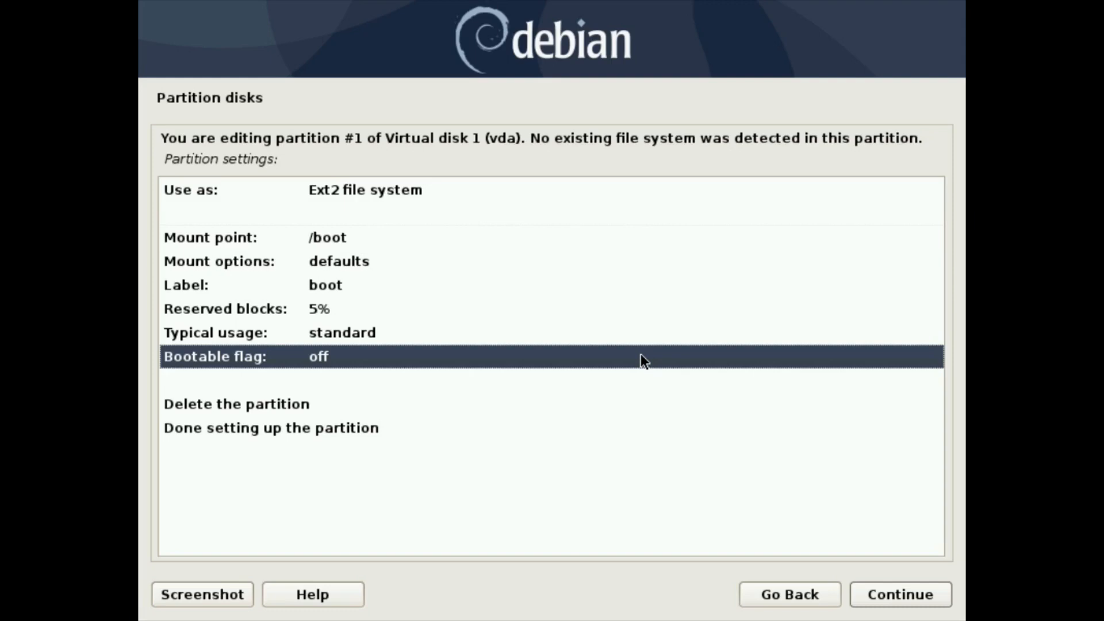
key("Down")
key("Down")
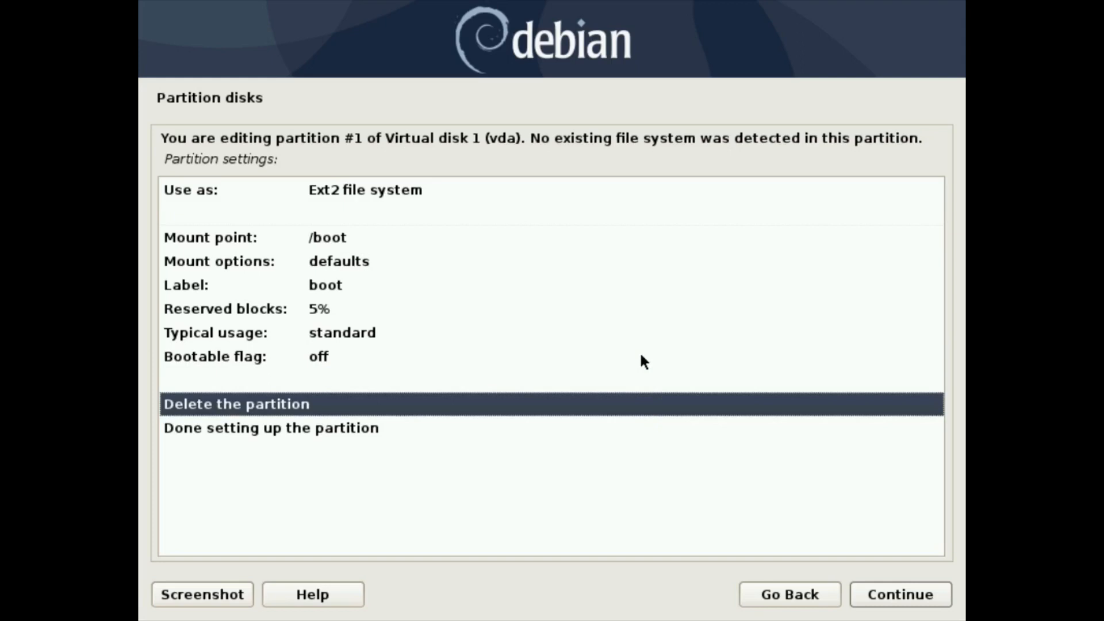
key("Down")
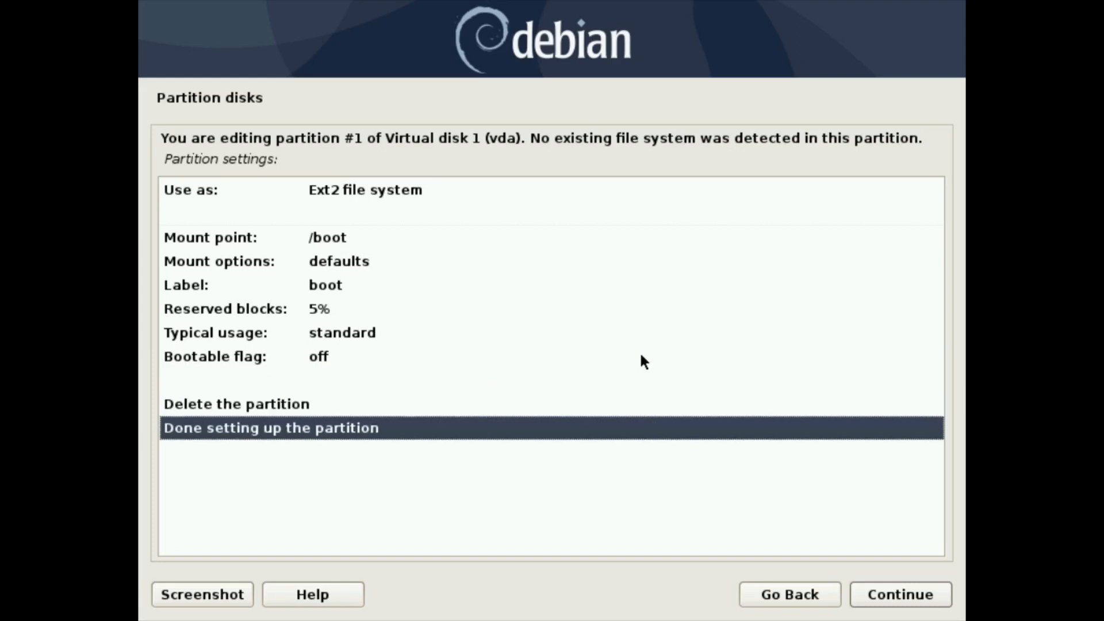
key("Return")
Step: Create a 50.0 GB primary partition at the beginning of the remaining free space on Virtual disk 1 (vda)
key("Down")
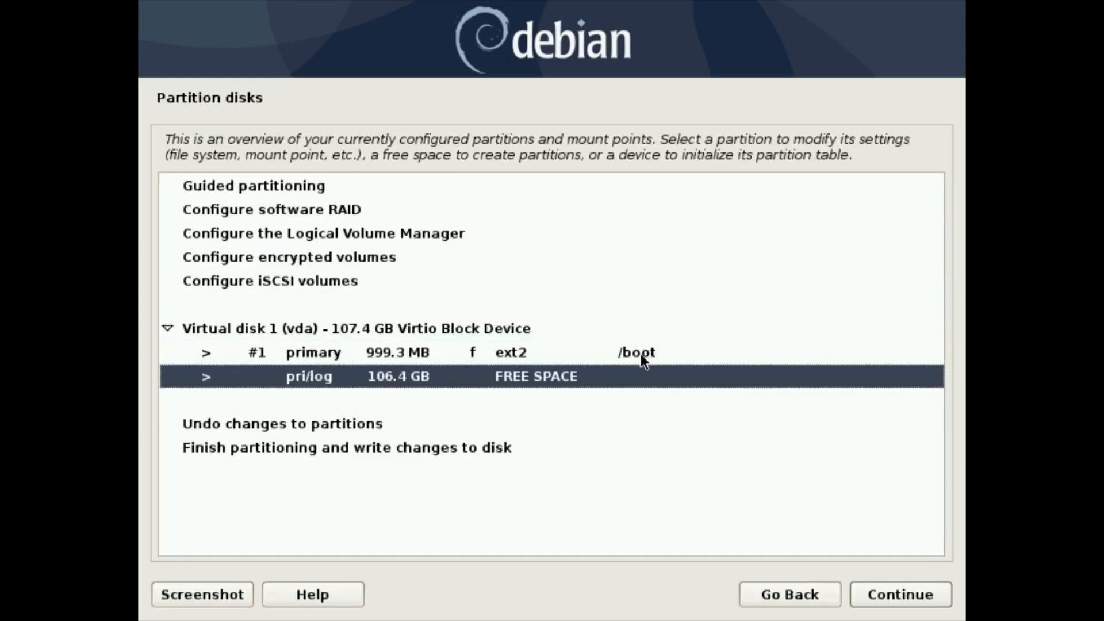
key("Return")
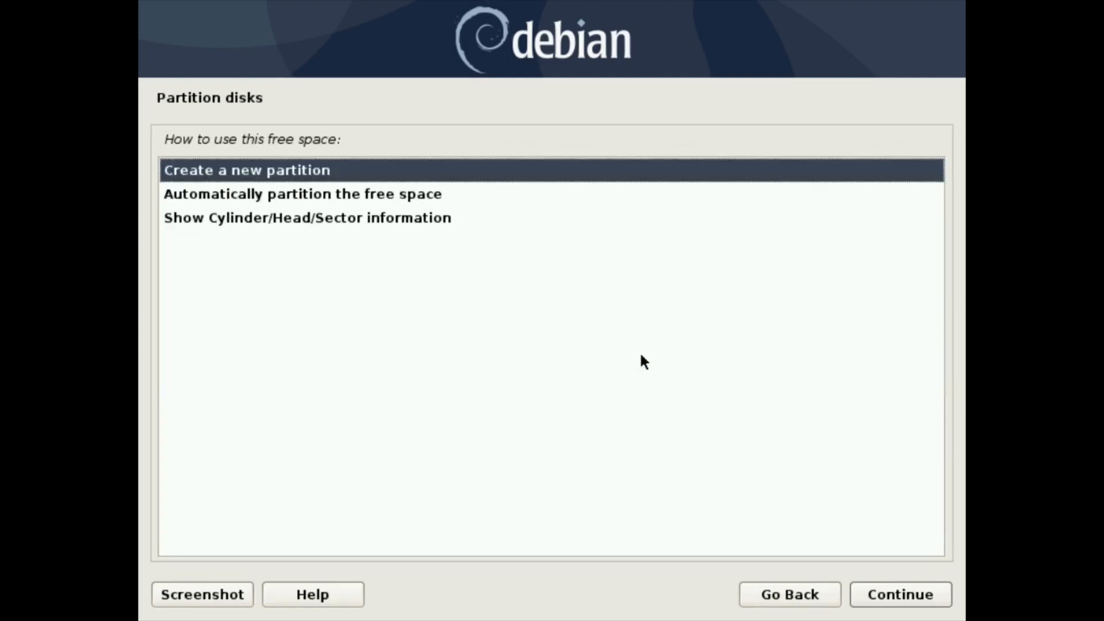
key("Return")
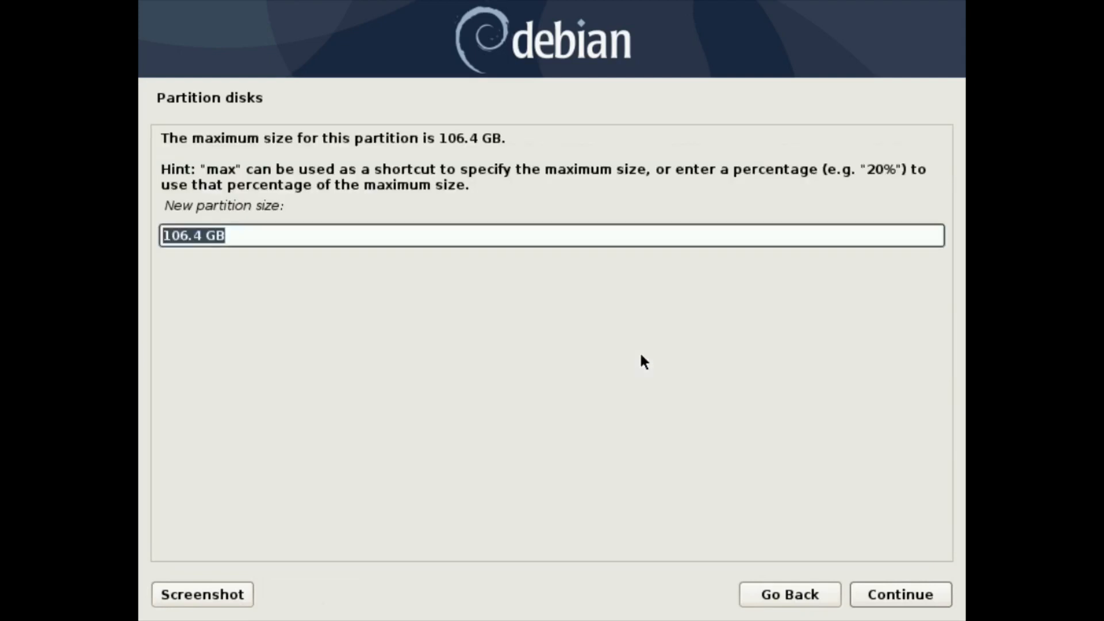
key("Home")
key("Delete")
key("Delete")
key("Delete")
key("Delete")
key("Delete")
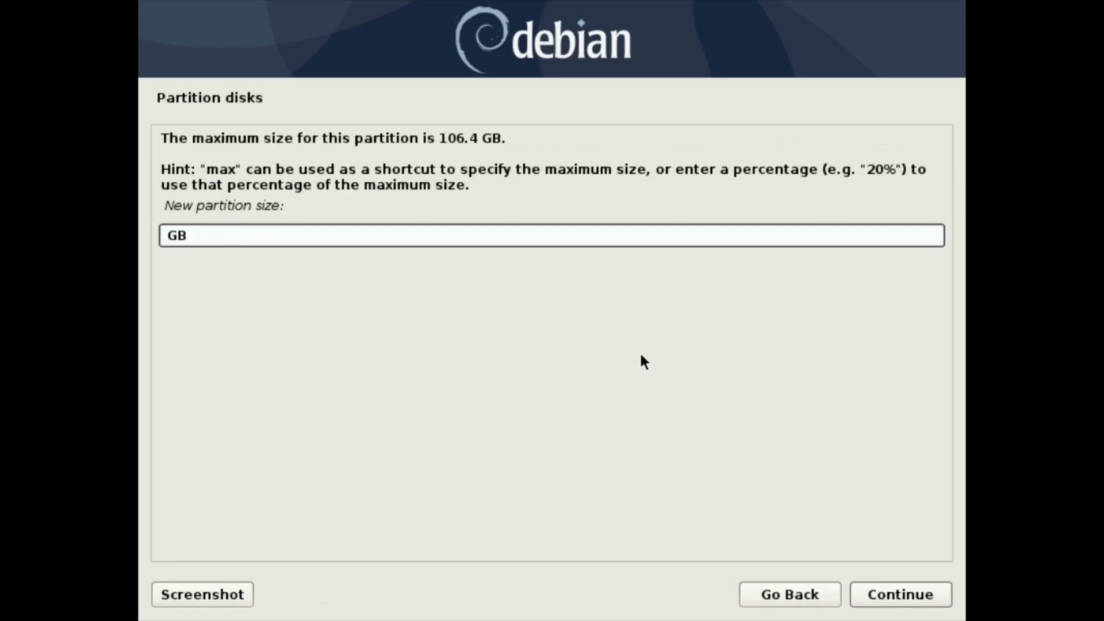
type("50.0")
key("Return")
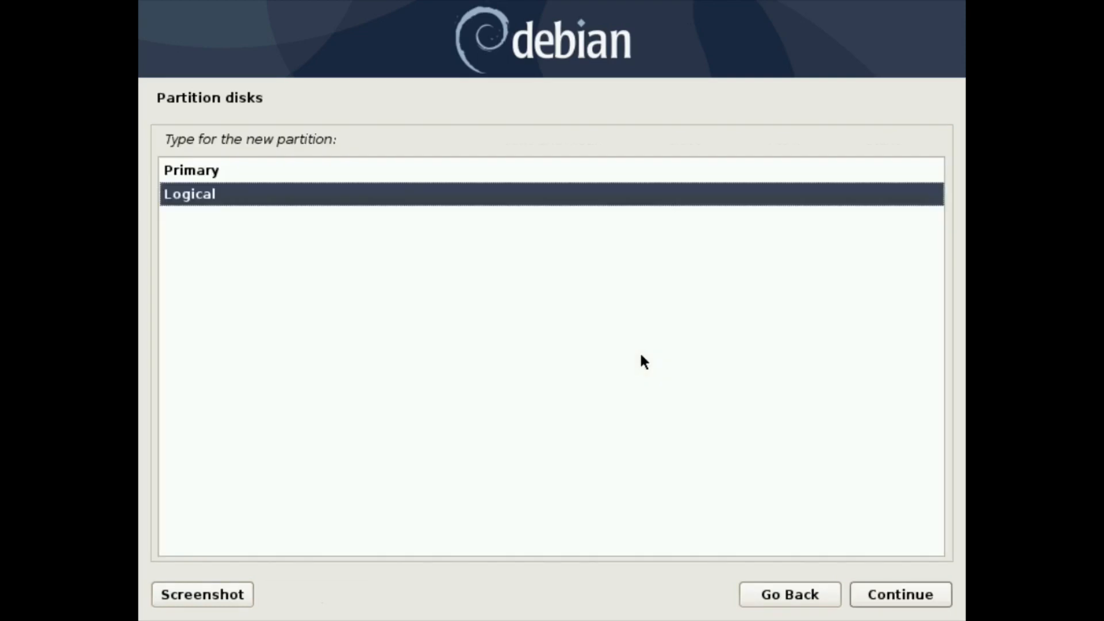
key("Up")
key("Return")
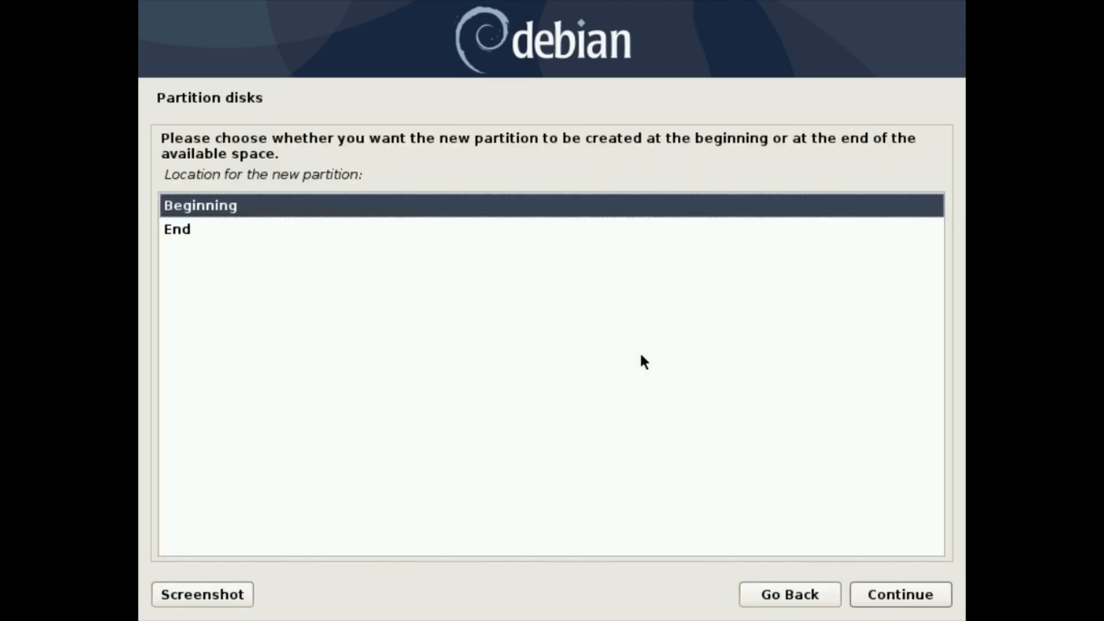
key("Return")
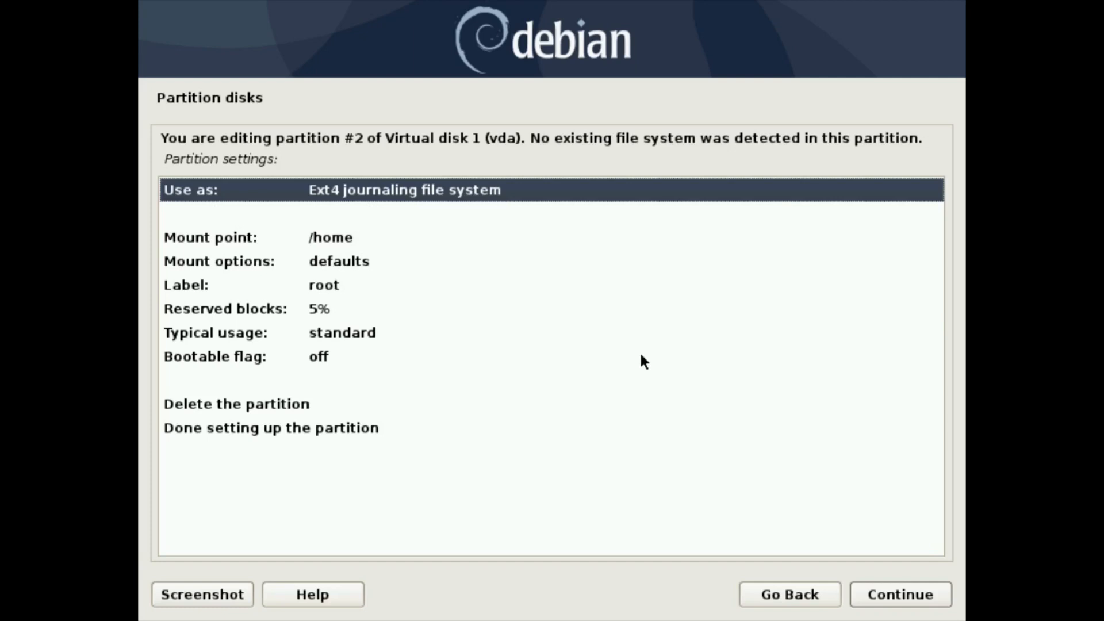
Step: Set the mount point of partition #2 to /, the root file system
key("Down")
key("Up")
key("Down")
key("Down")
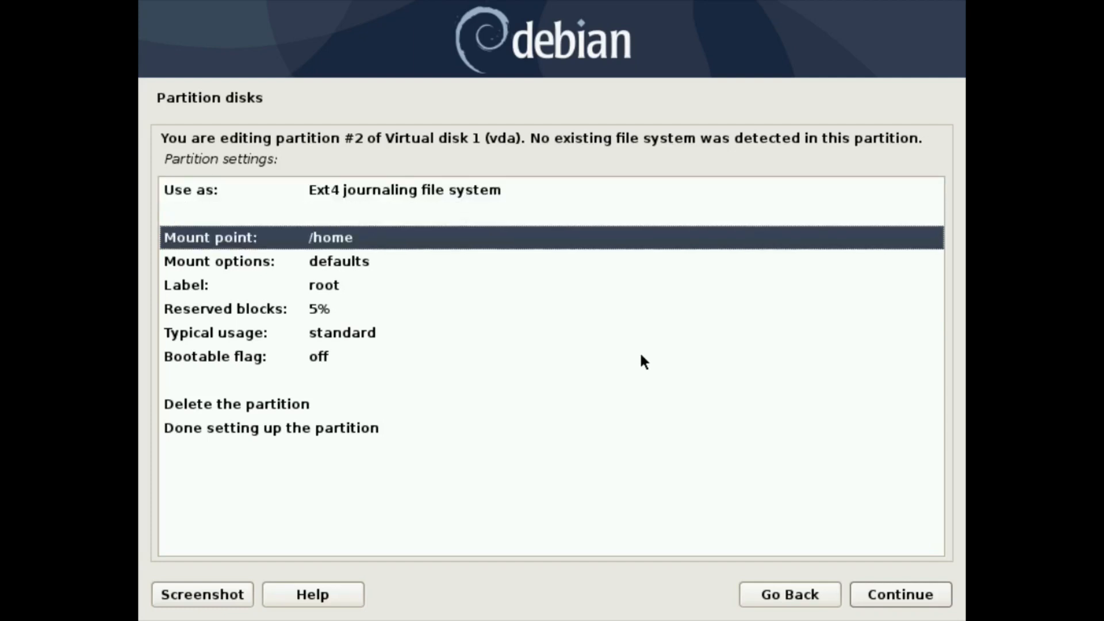
key("Return")
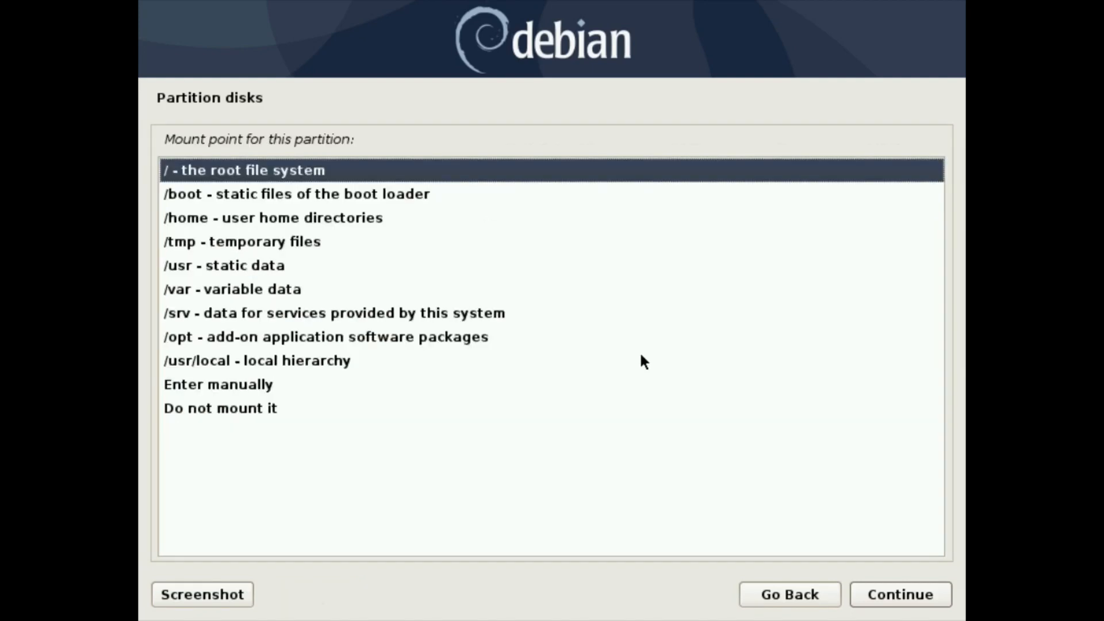
key("Return")
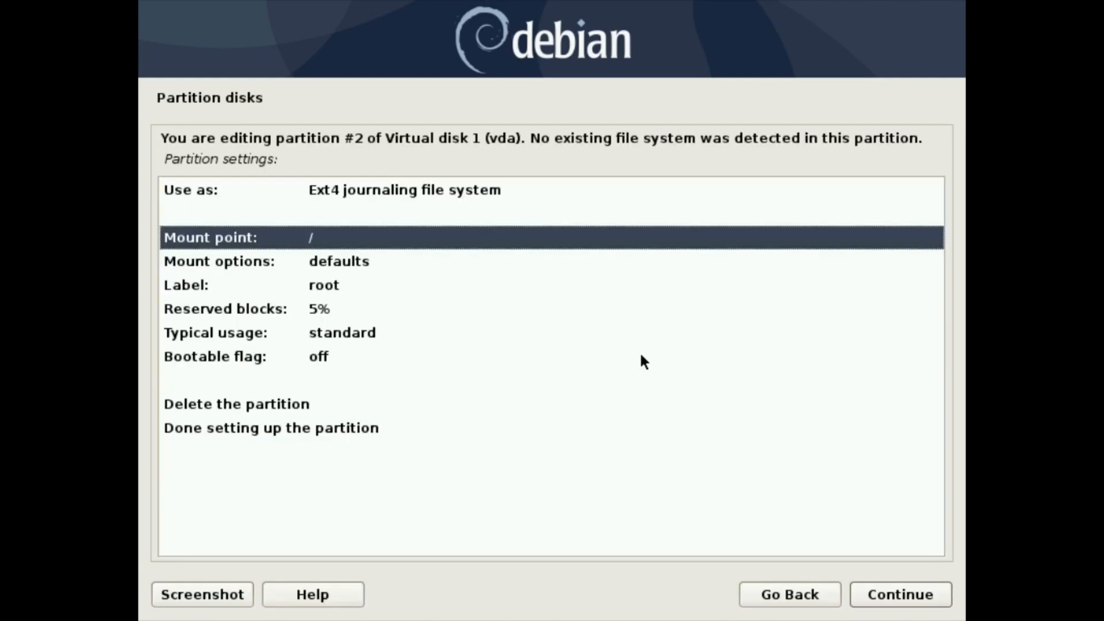
Step: Turn on the bootable flag for partition #2
key("Down")
key("Down")
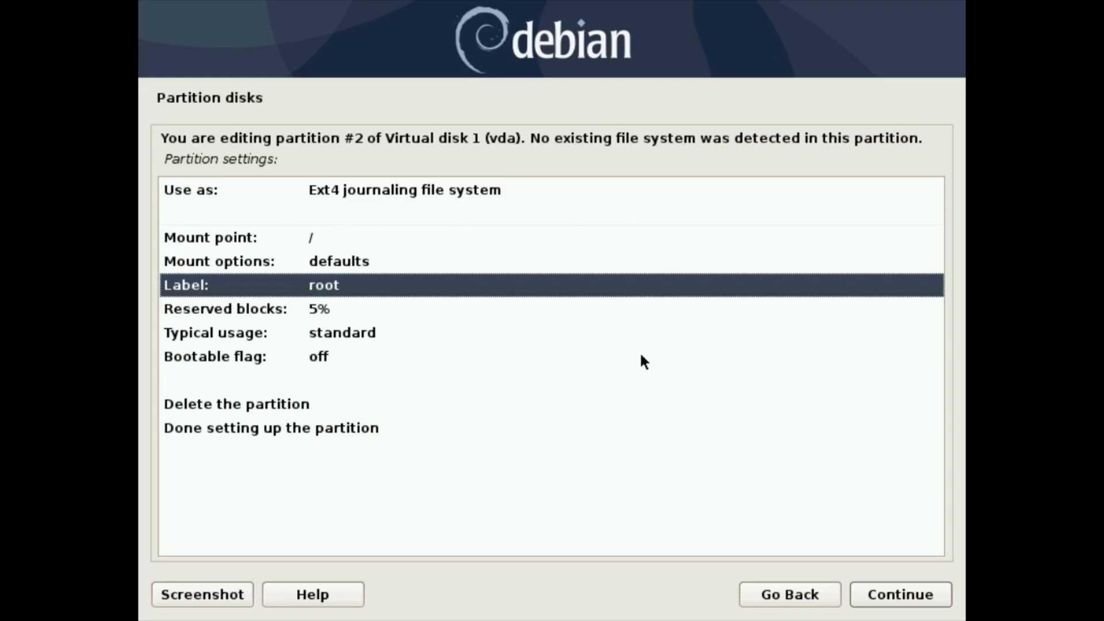
key("Down")
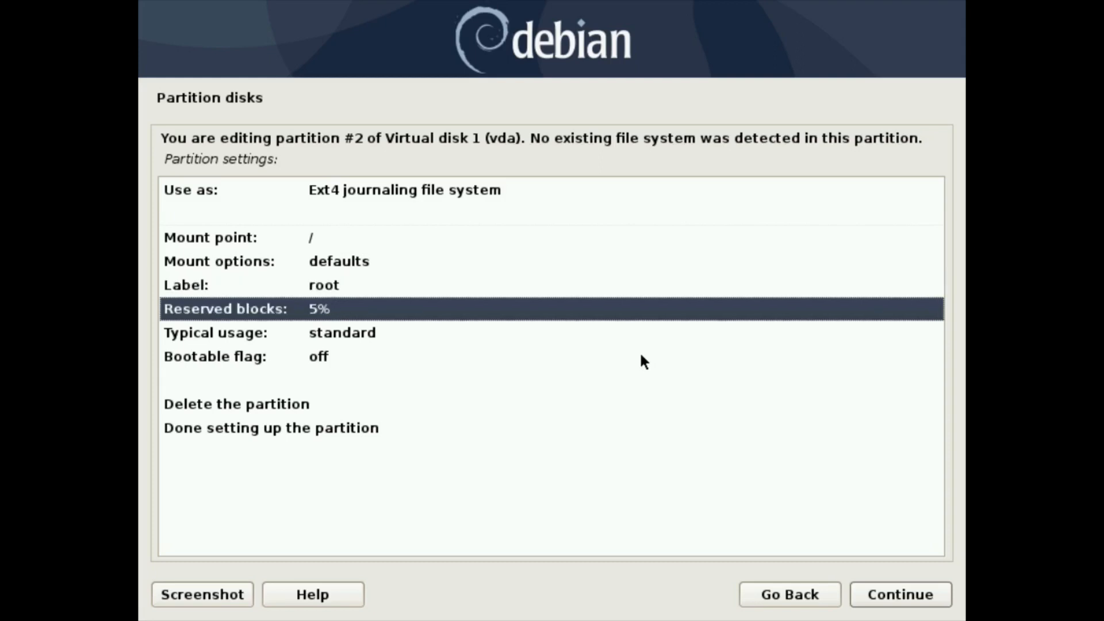
key("Down")
key("Down")
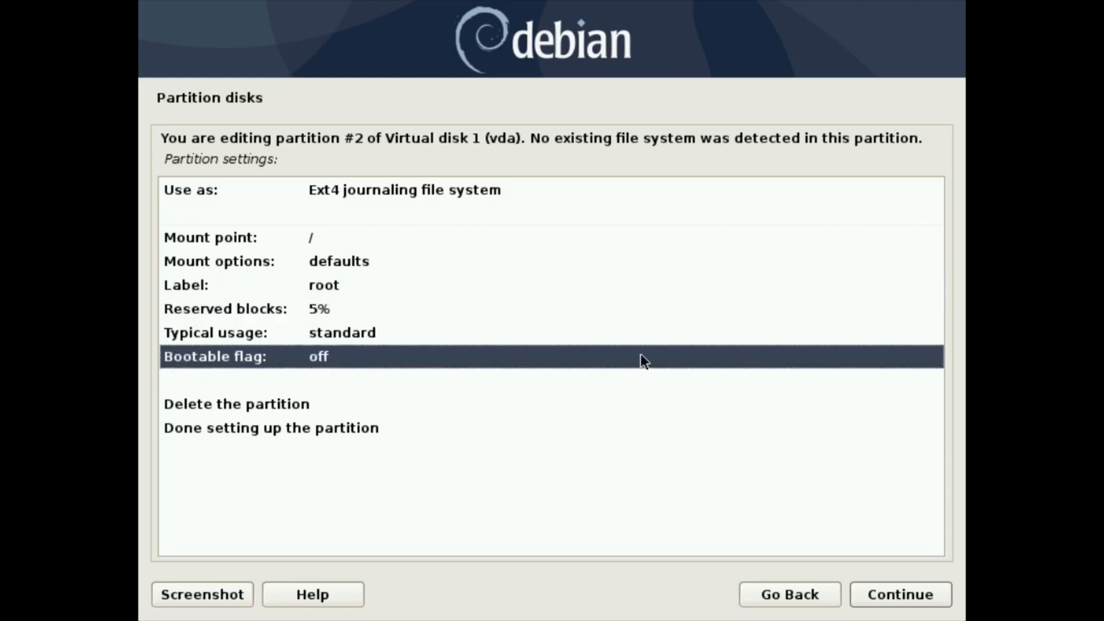
key("Return")
Step: Review the settings of partition #2, from its file system and mount point through its label, reserved blocks and bootable flag
key("Down")
key("Down")
key("Down")
key("Down")
key("Down")
key("Down")
key("Down")
key("Down")
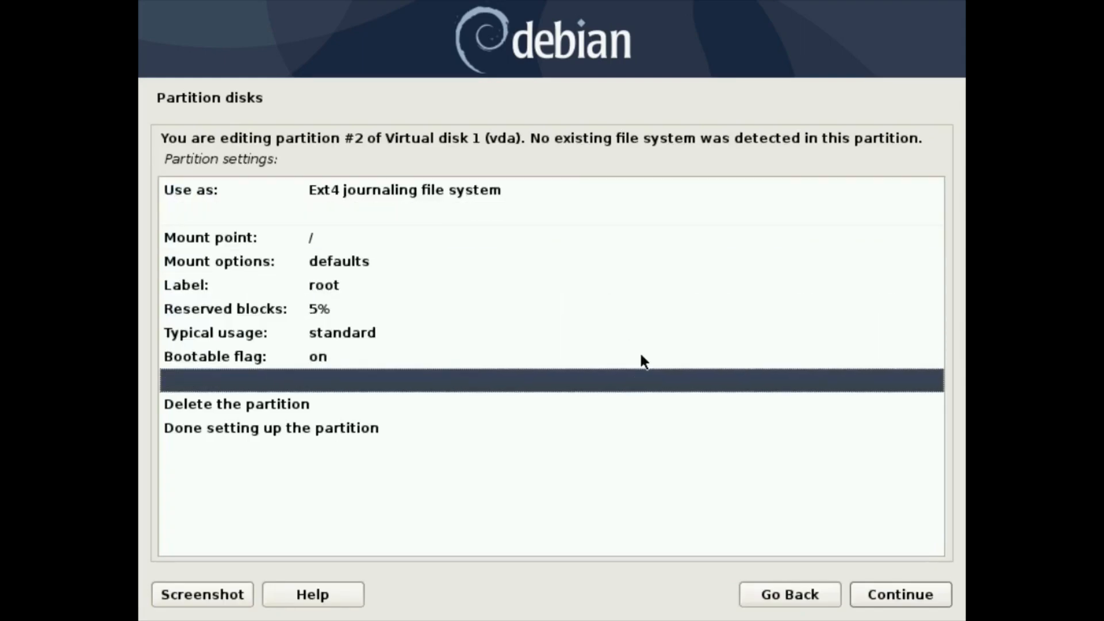
key("Up")
key("Up")
key("Up")
key("Up")
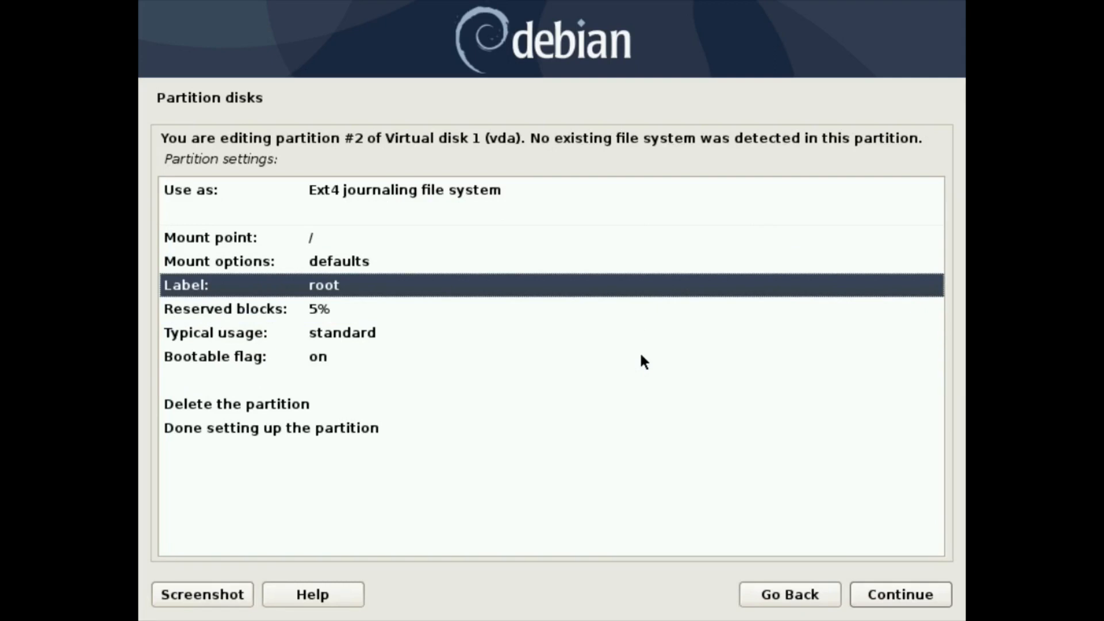
key("Up")
key("Up")
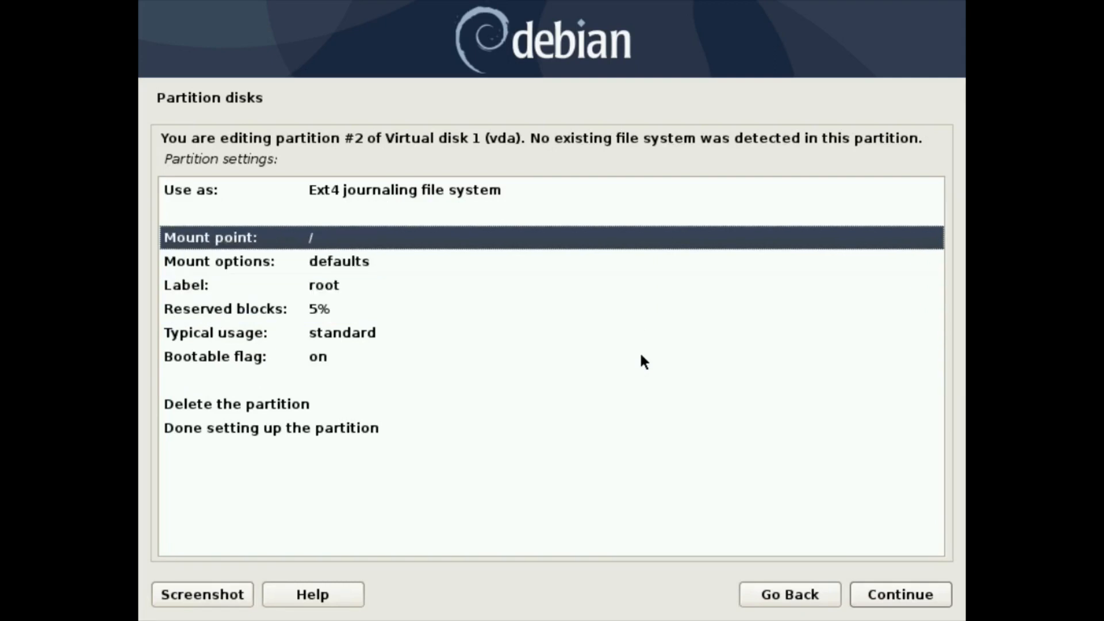
key("Up")
key("Up")
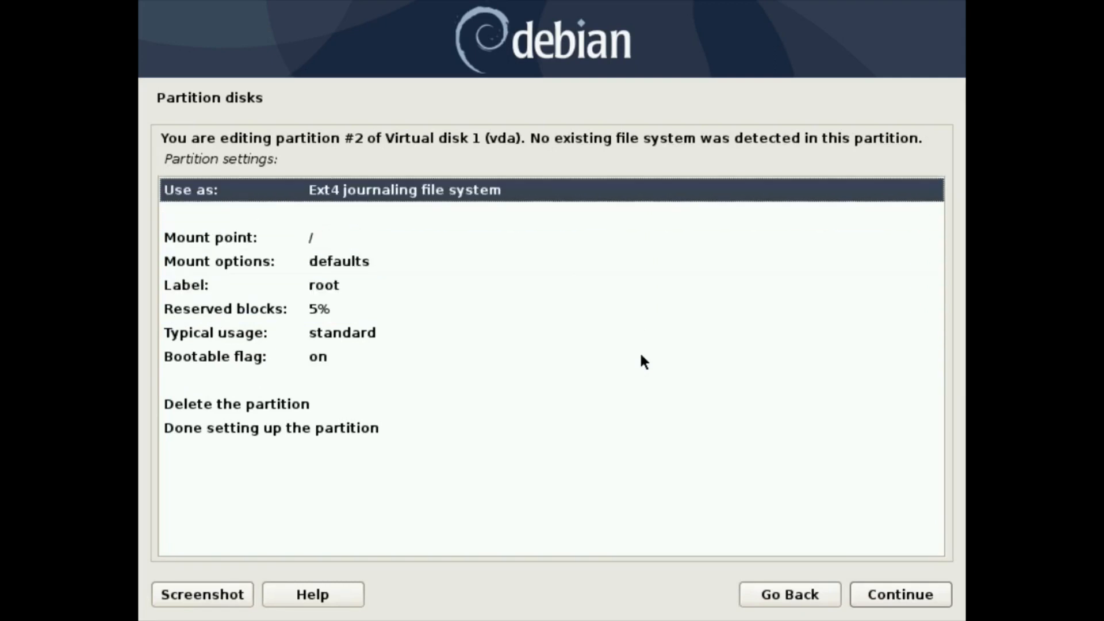
key("Down")
key("Down")
key("Down")
key("Down")
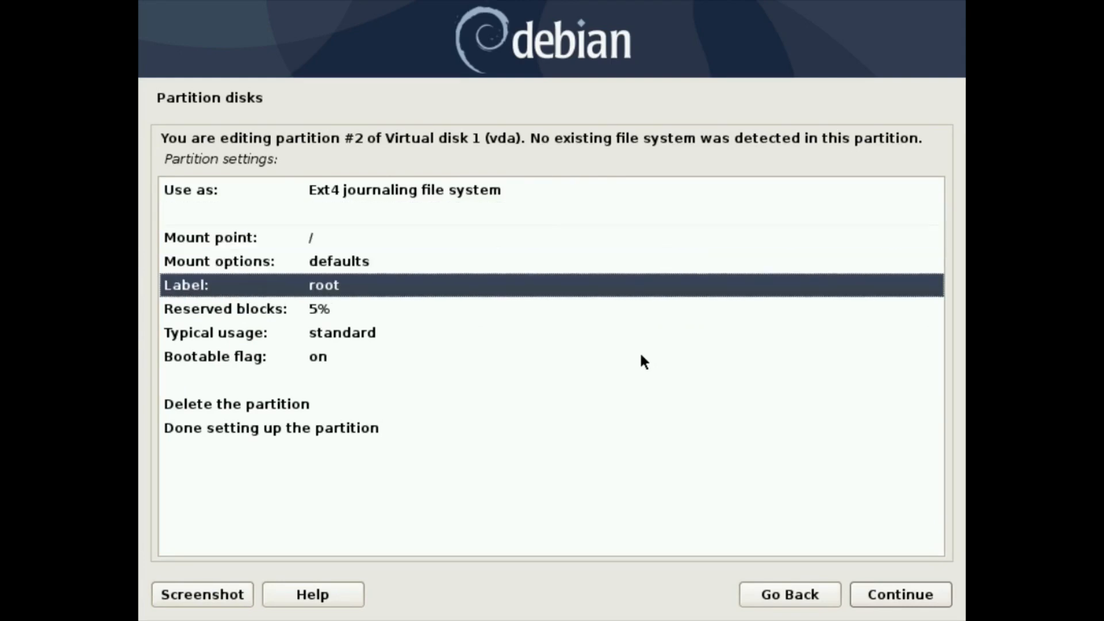
key("Down")
key("Down")
key("Down")
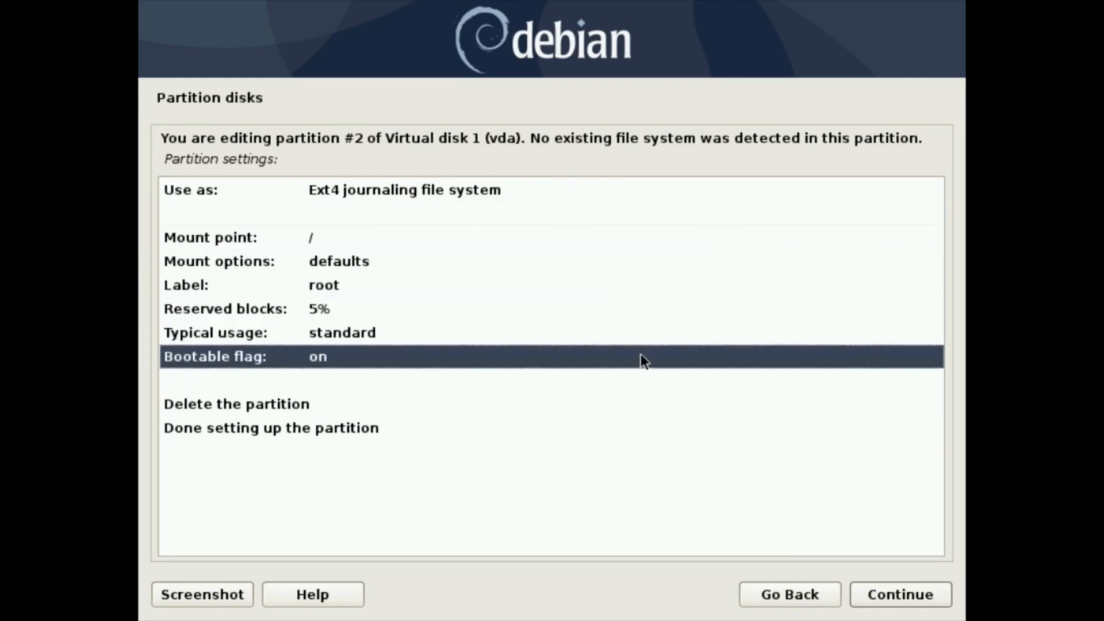
key("Up")
key("Up")
key("Up")
key("Up")
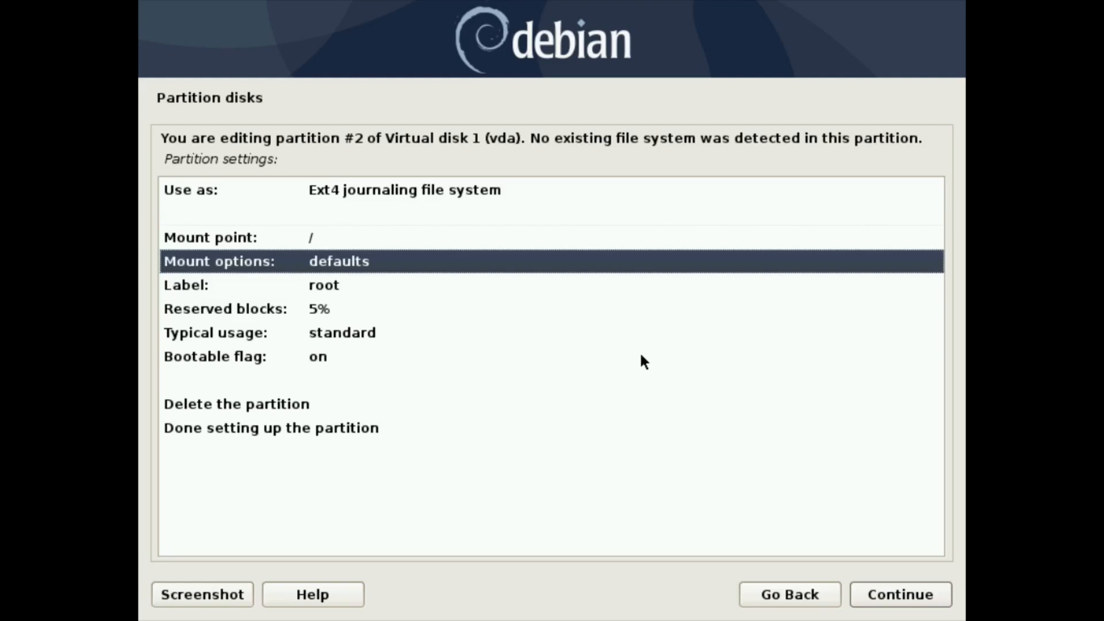
key("Down")
key("Down")
key("Down")
key("Down")
key("Up")
key("Up")
key("Up")
key("Up")
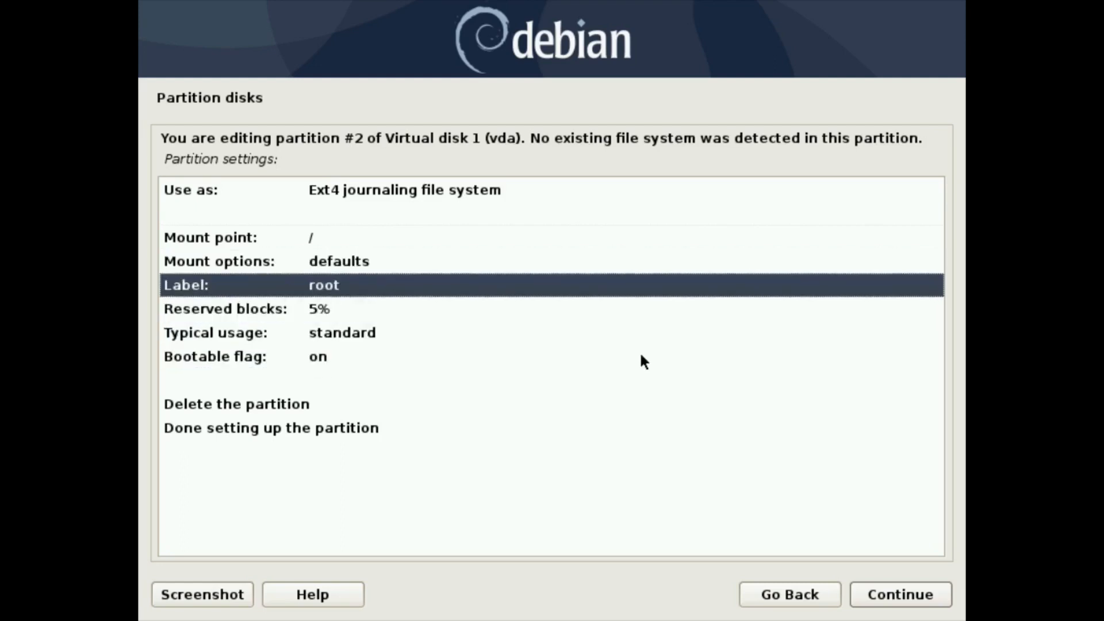
key("Down")
key("Down")
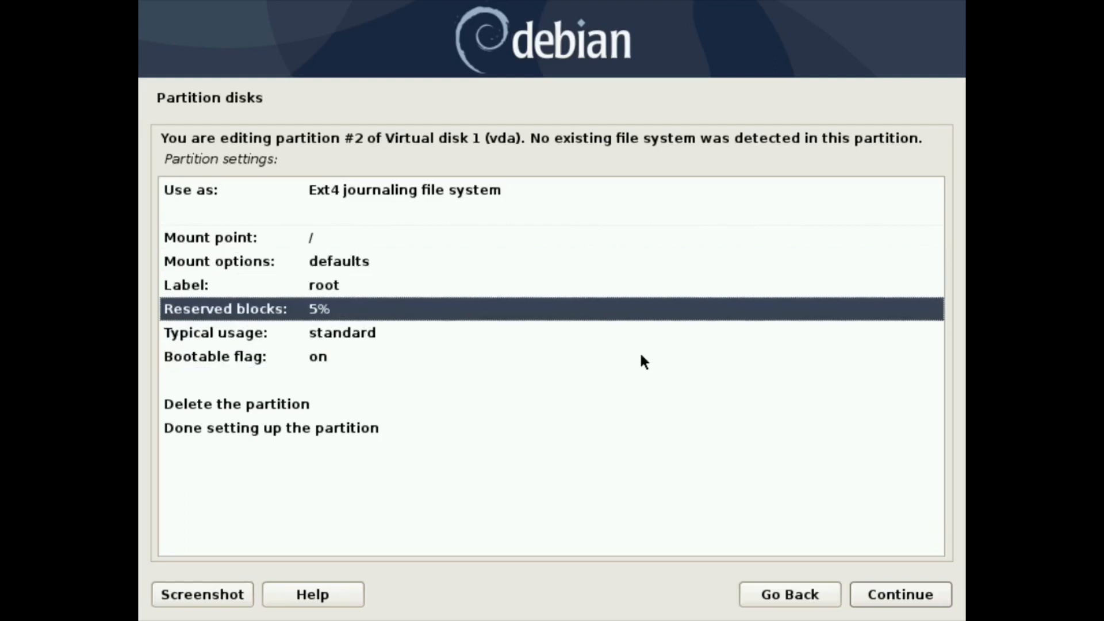
Step: Keep the remaining settings of partition #2 and finish setting it up
key("Down")
key("Down")
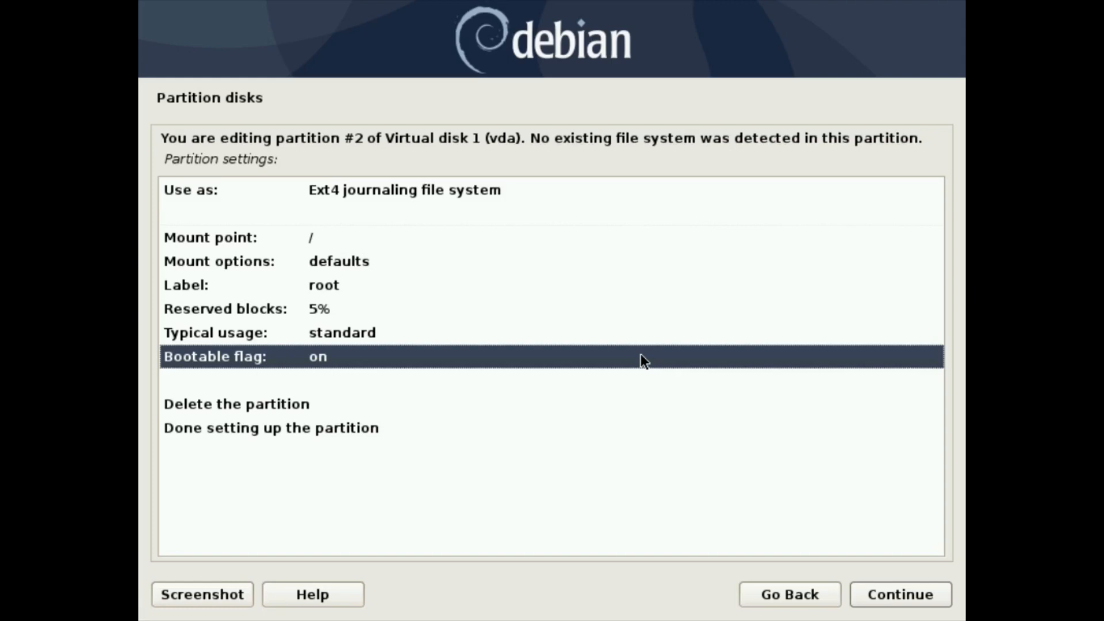
key("Down")
key("Down")
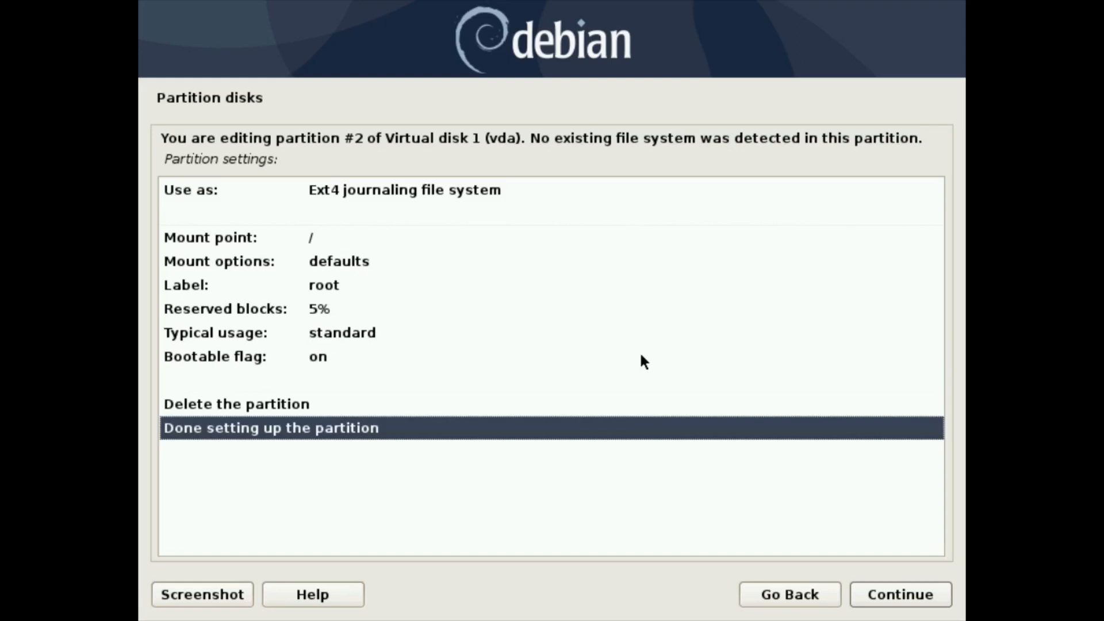
key("Return")
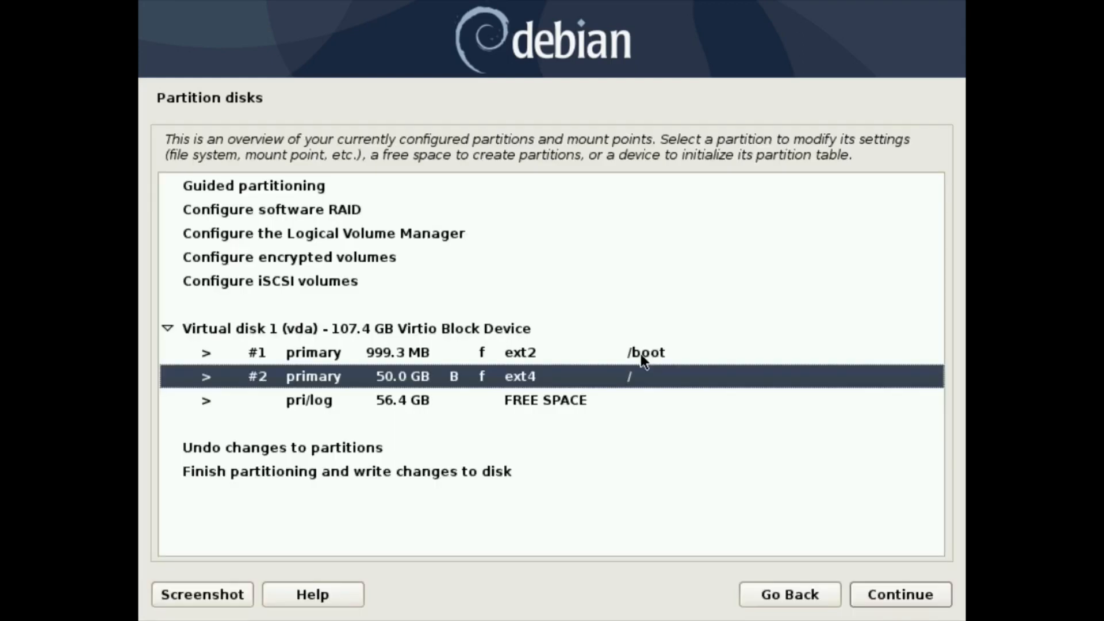
Step: Create a 24.0 GB primary partition at the beginning of the remaining free space on Virtual disk 1 (vda)
key("Down")
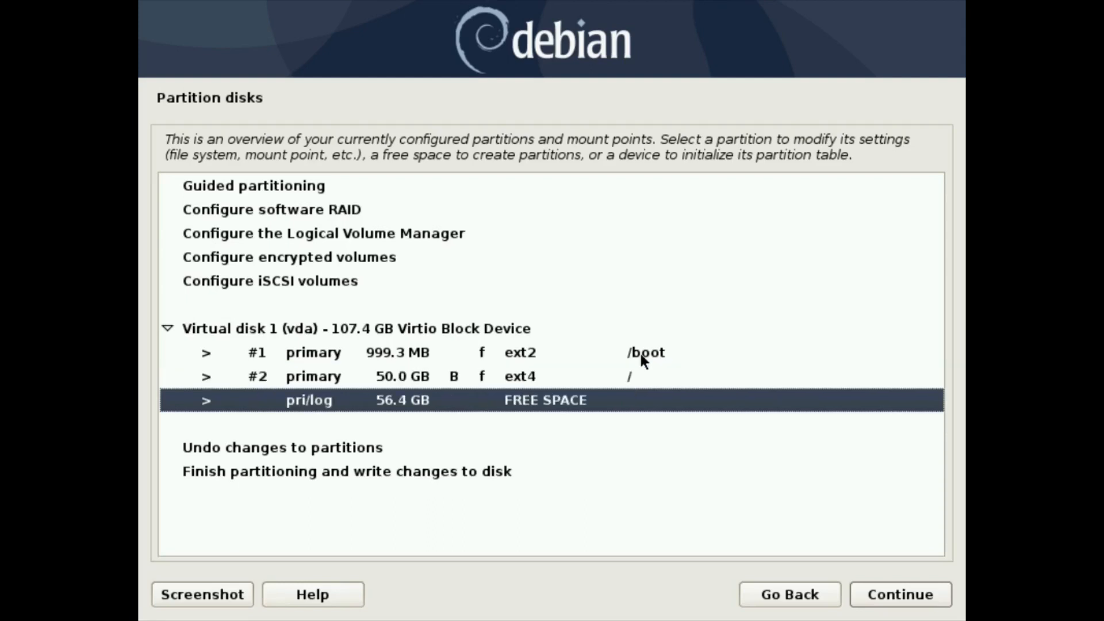
key("Up")
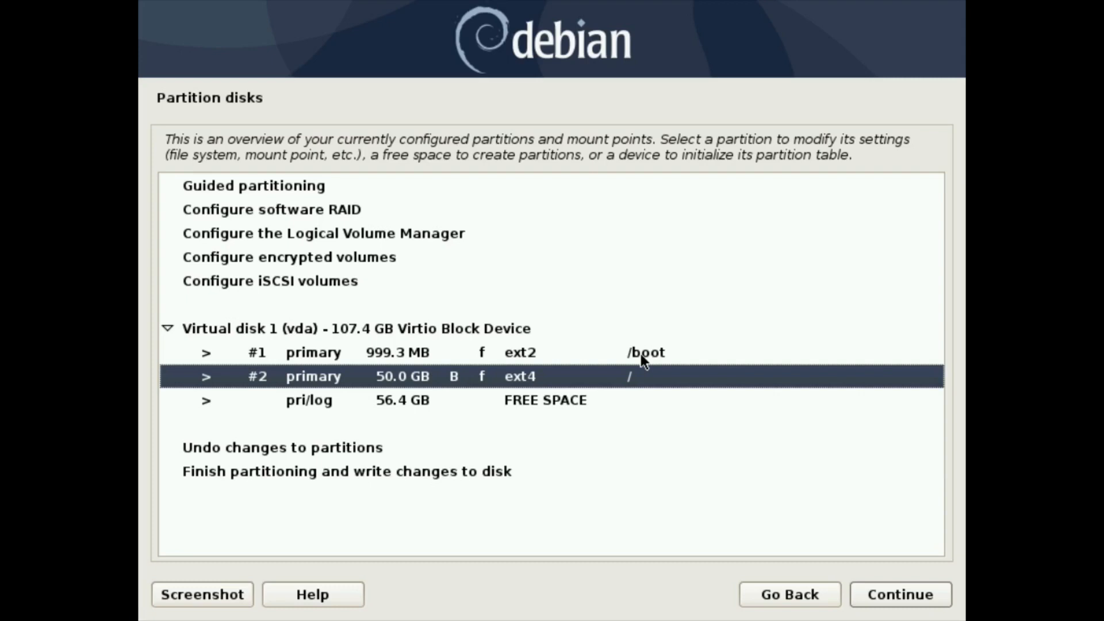
key("Down")
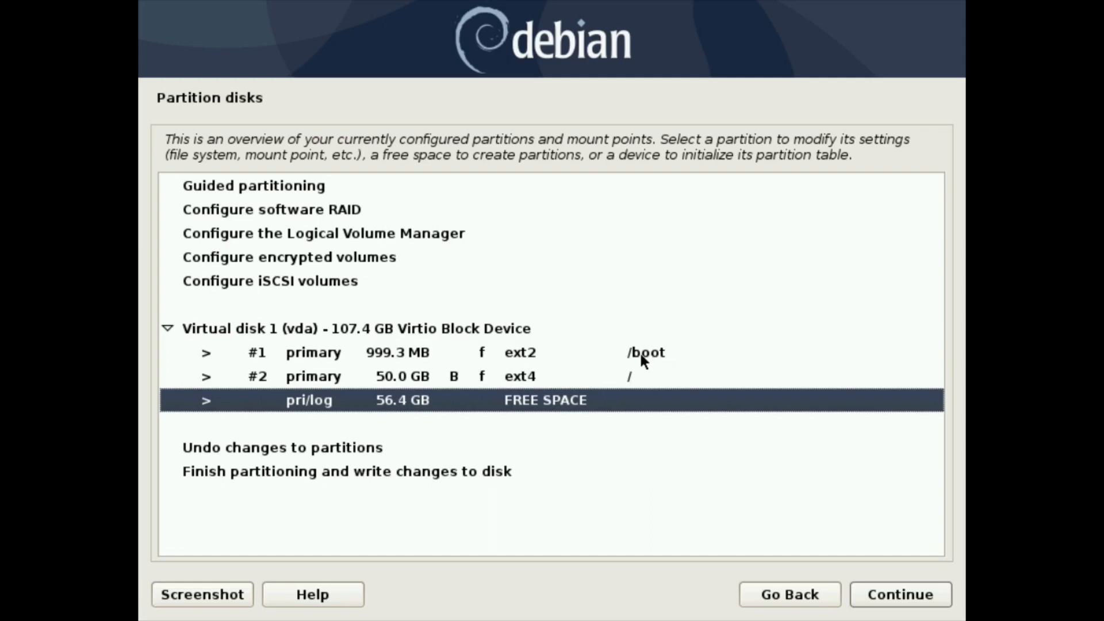
key("Return")
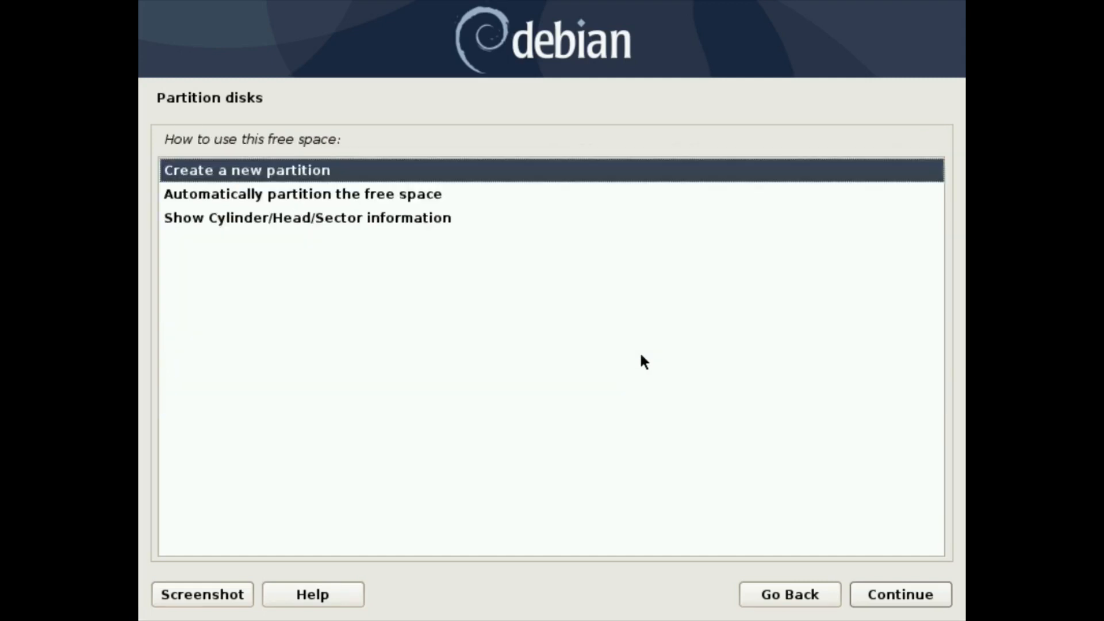
key("Return")
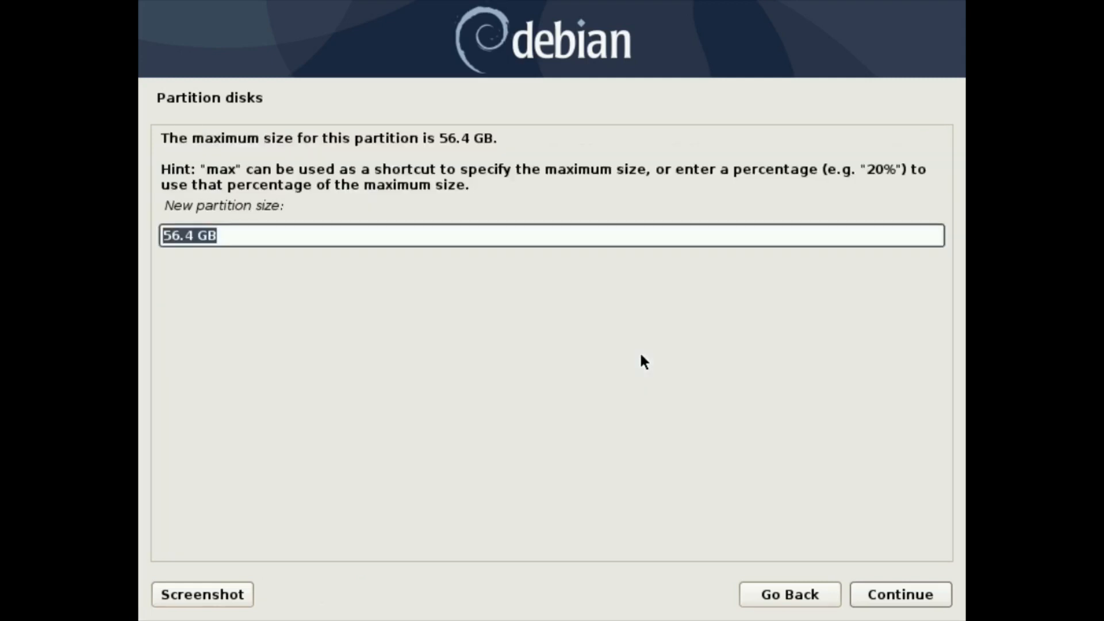
key("Home")
key("Delete")
key("Delete")
key("Delete")
key("Delete")
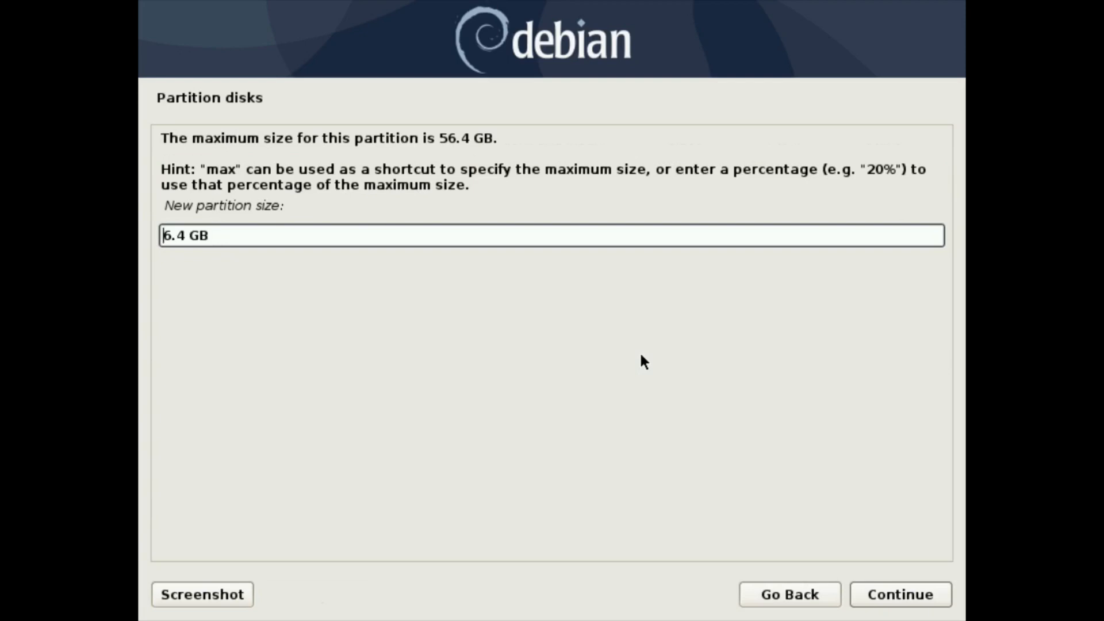
type("24.0")
key("Return")
key("Up")
key("Return")
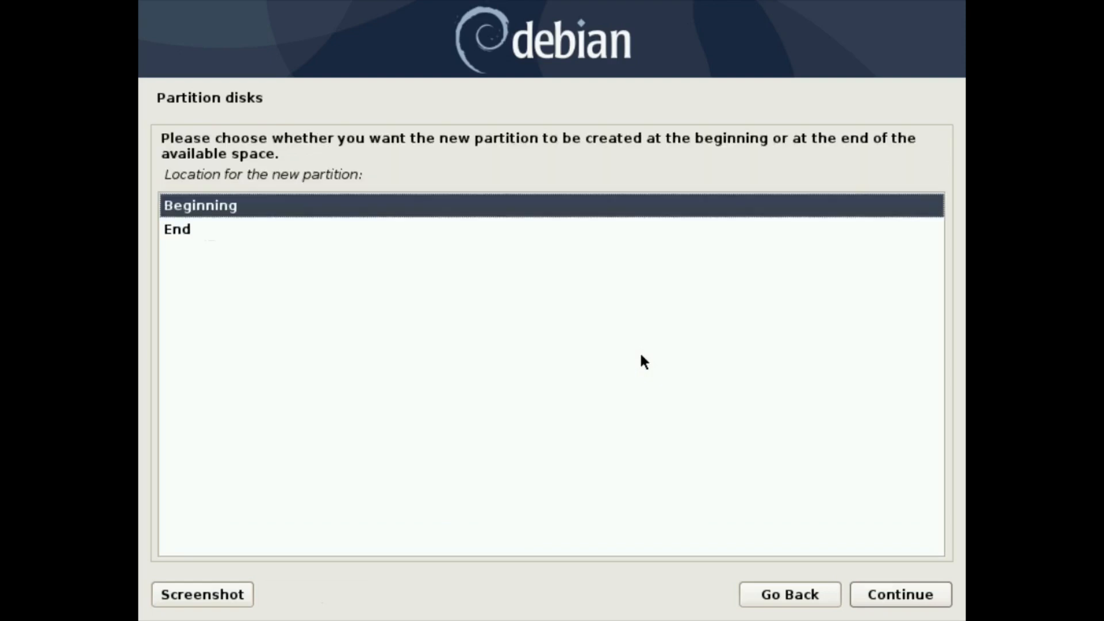
key("Return")
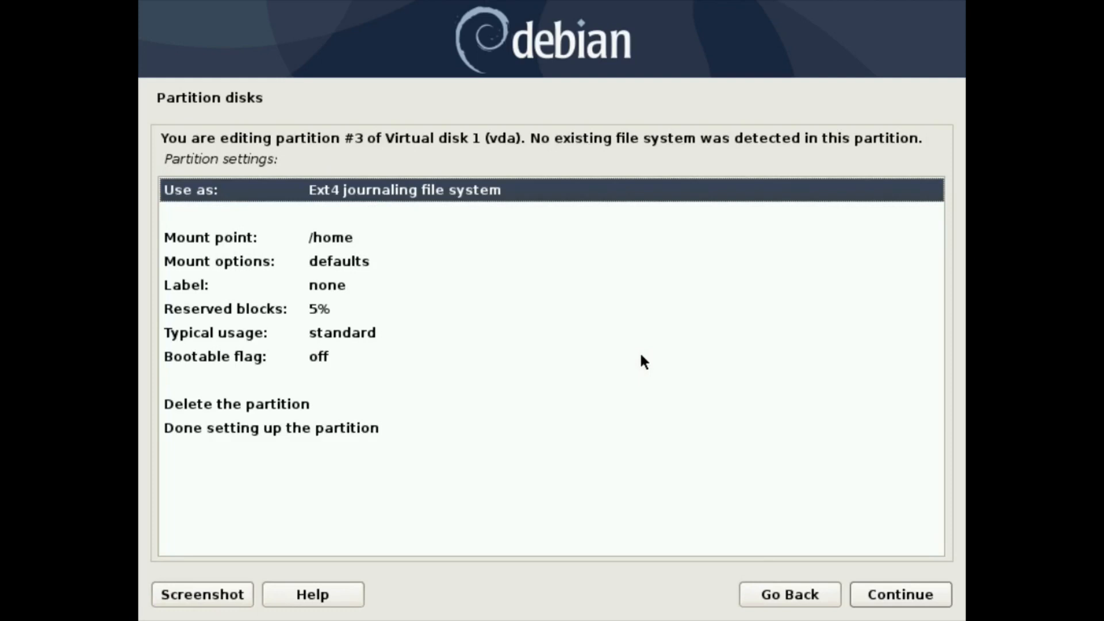
Step: Set partition #3 to be used as a swap area
key("Return")
key("Down")
key("Down")
key("Down")
key("Down")
key("Down")
key("Down")
key("Down")
key("Down")
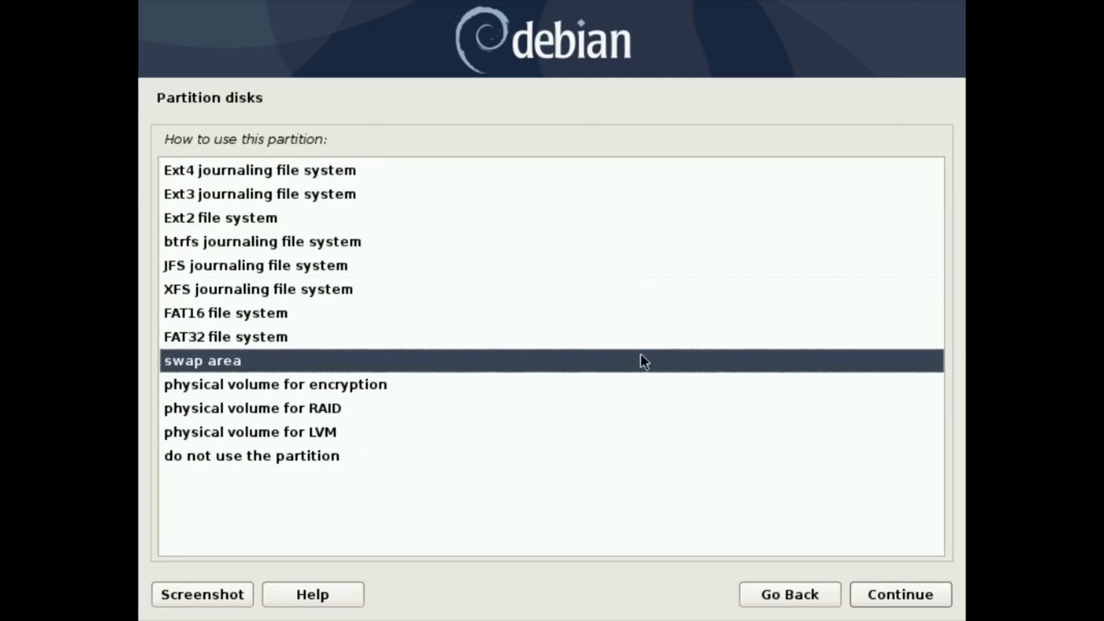
key("Return")
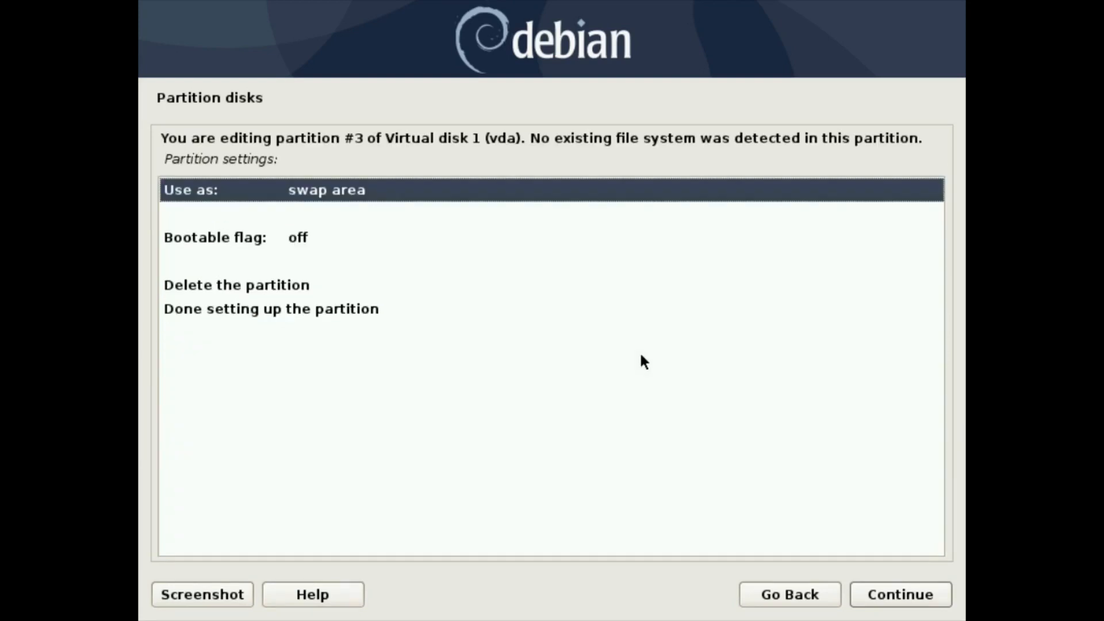
Step: Leave the bootable flag of swap partition #3 as it is and finish setting up the partition
key("Down")
key("Down")
key("Down")
key("Down")
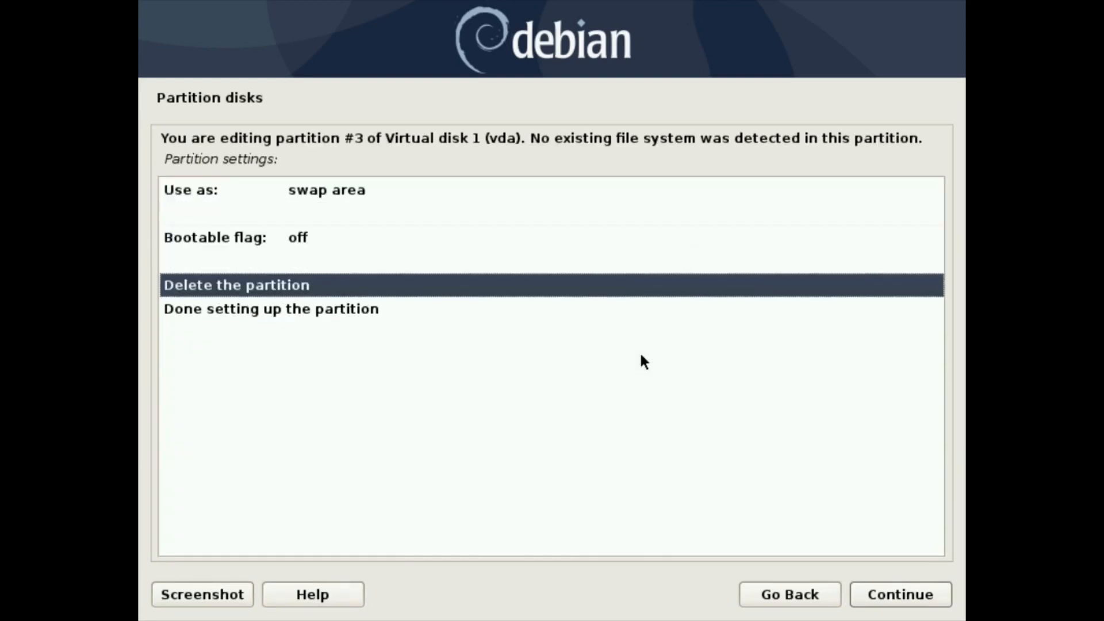
key("Down")
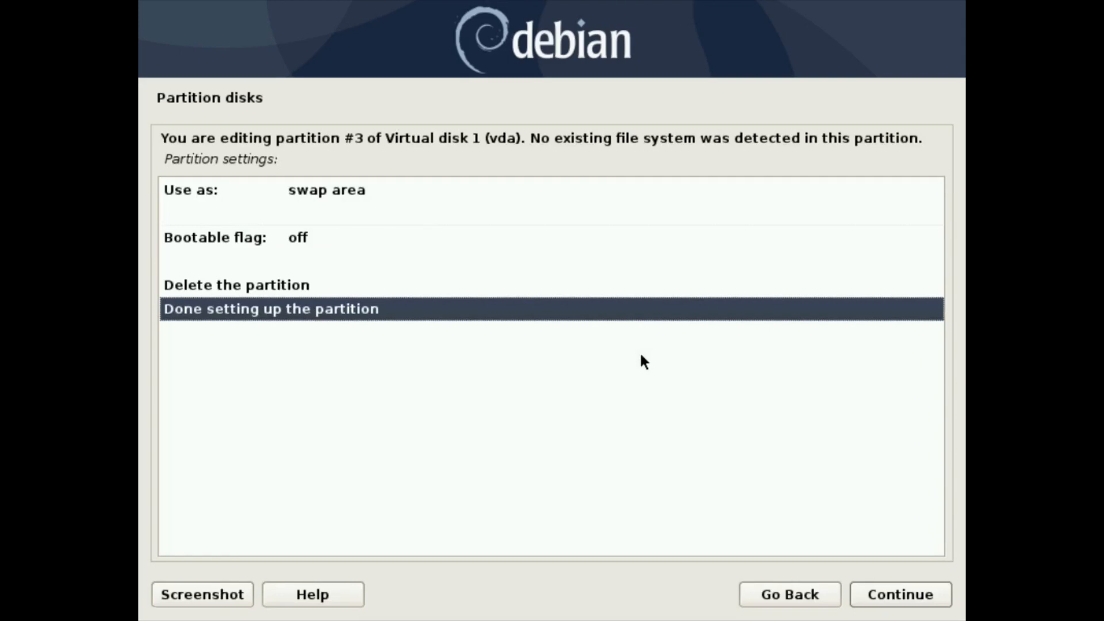
key("Return")
Step: Create a primary partition from the remaining free space on Virtual disk 1 (vda), giving its size as max
key("Down")
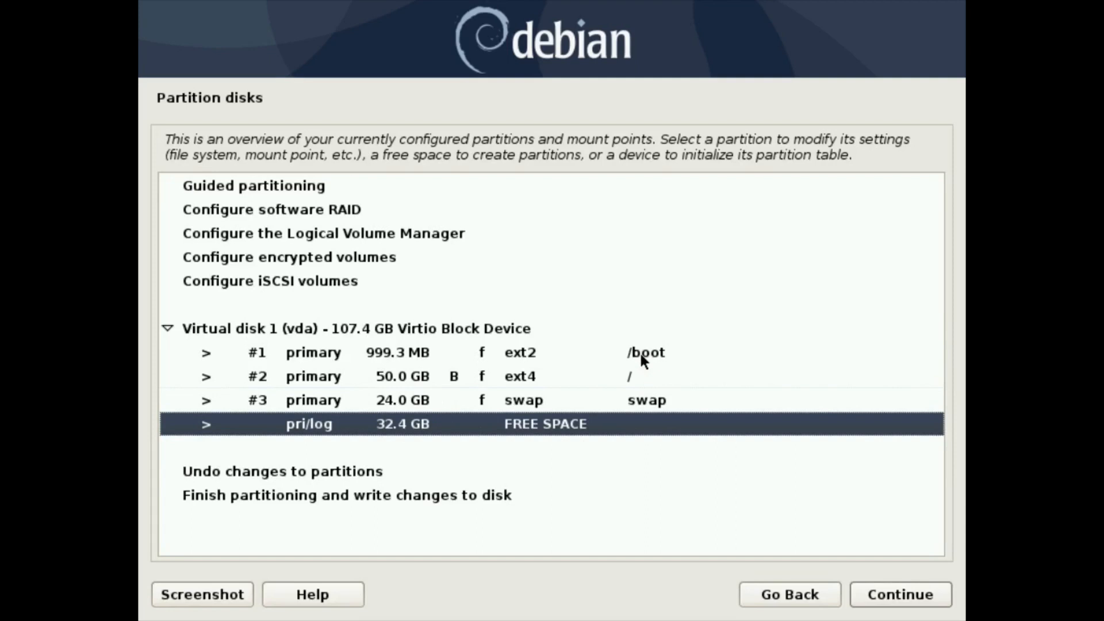
key("Return")
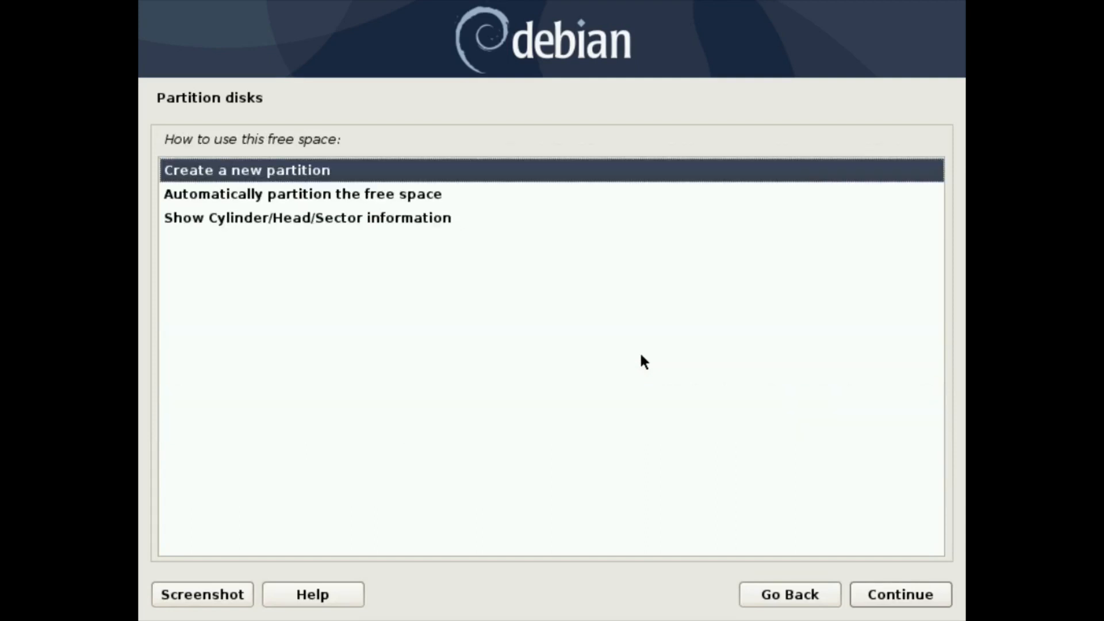
key("Return")
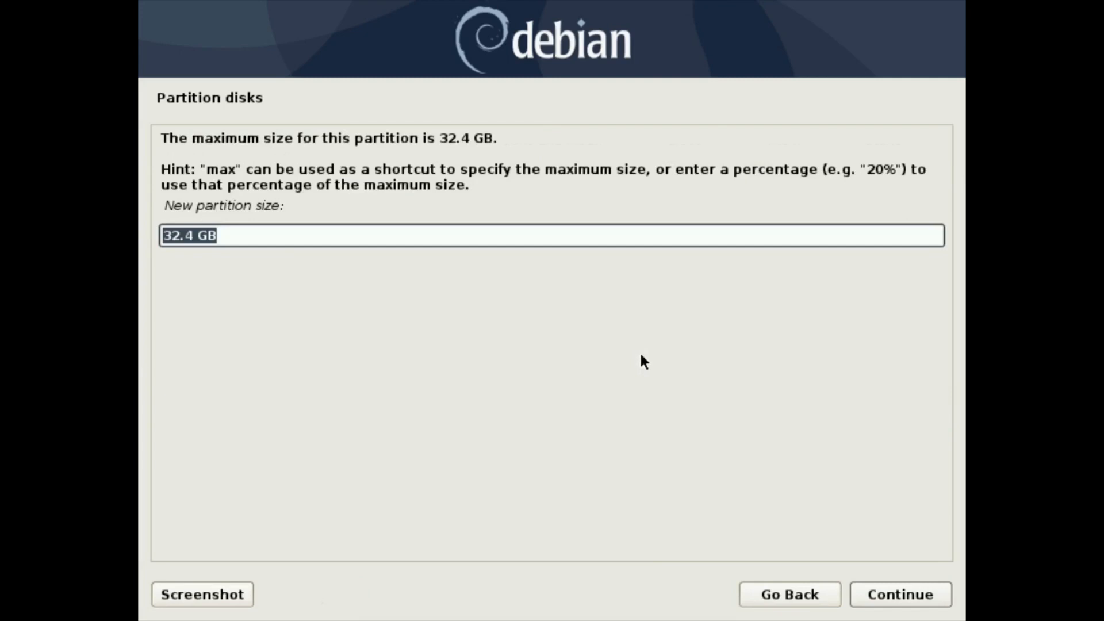
type("max")
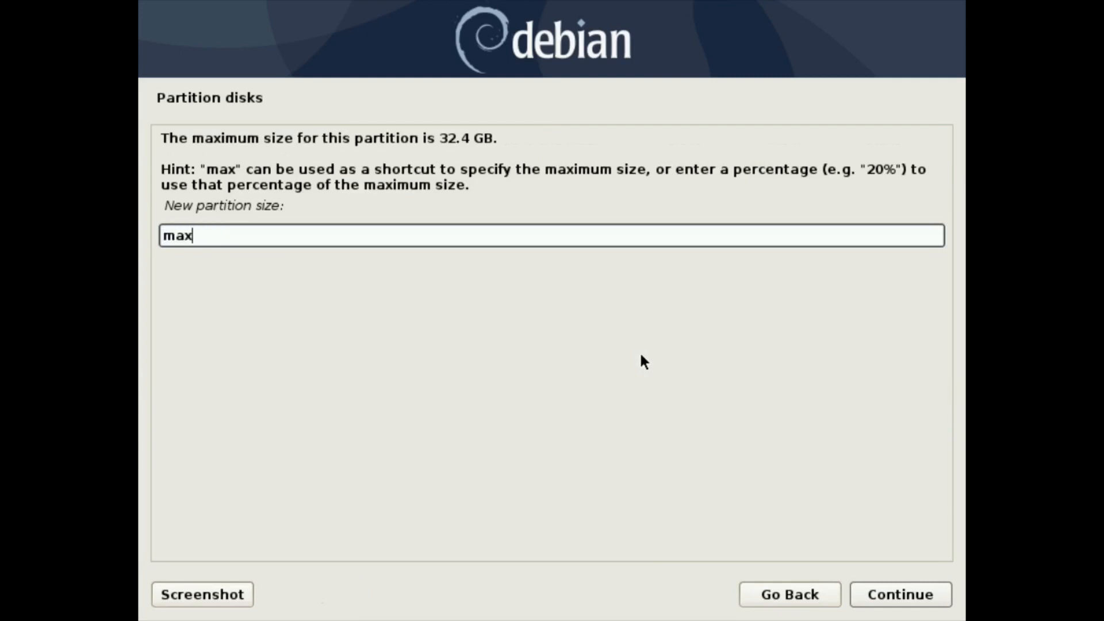
key("Return")
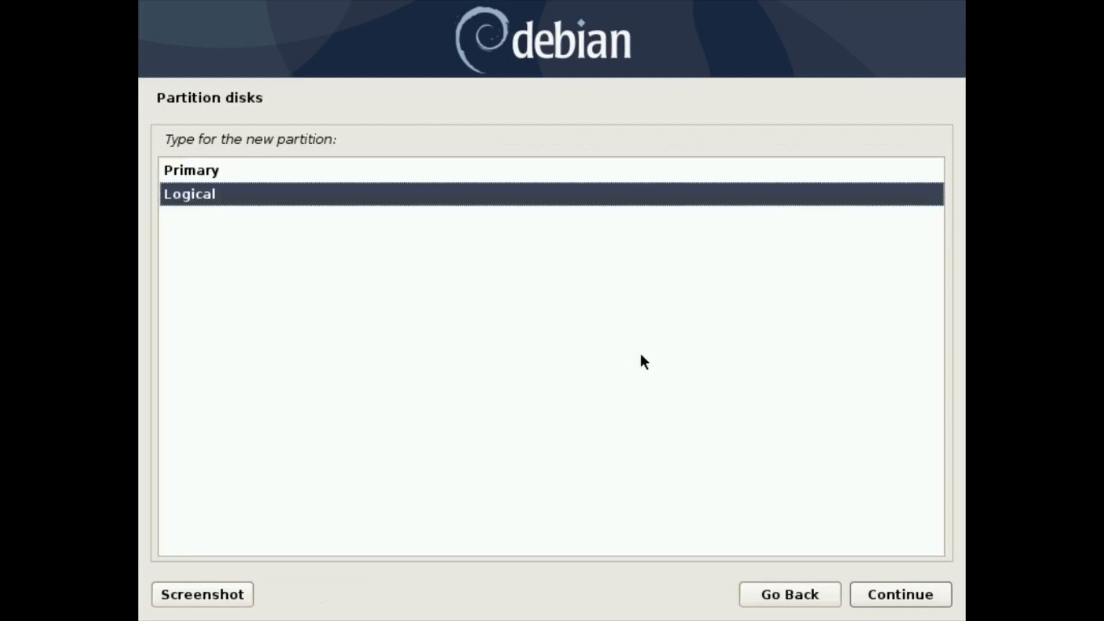
key("Up")
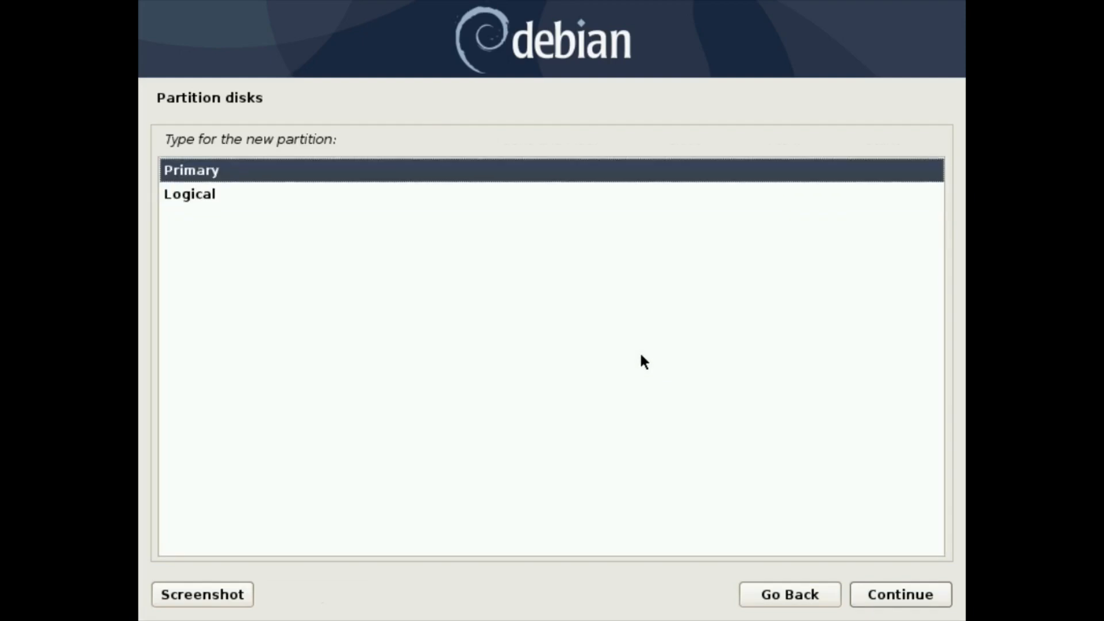
key("Down")
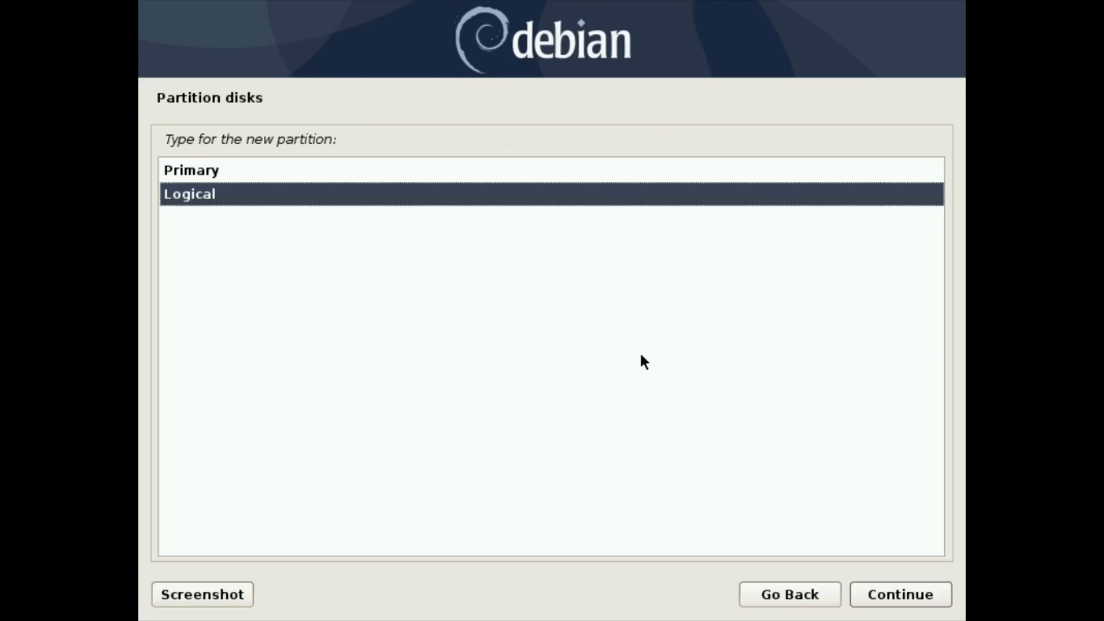
key("Up")
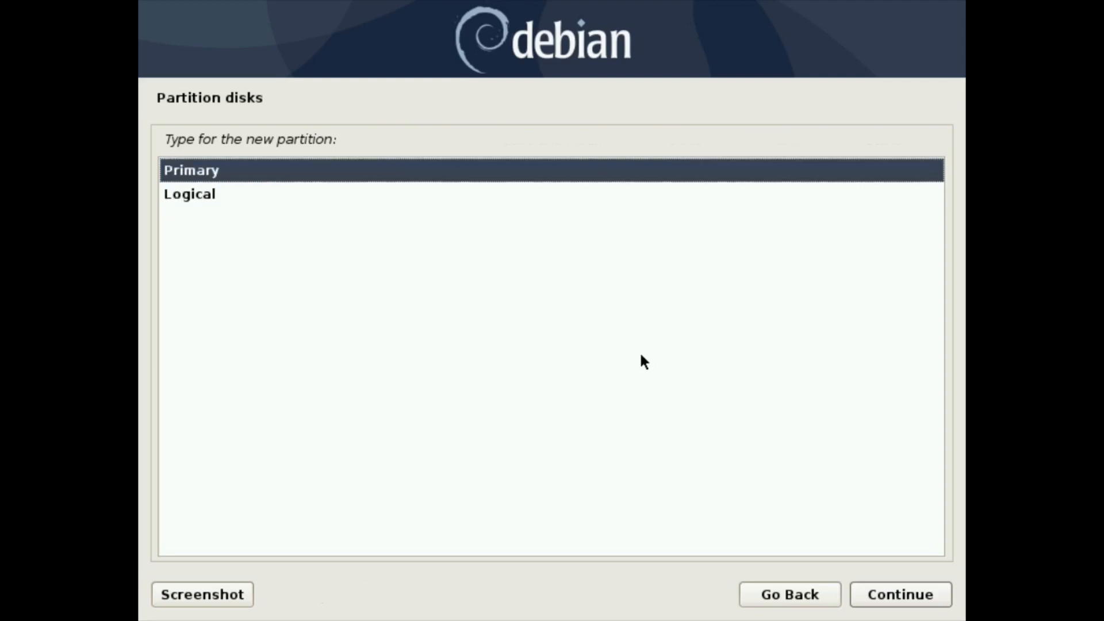
key("Return")
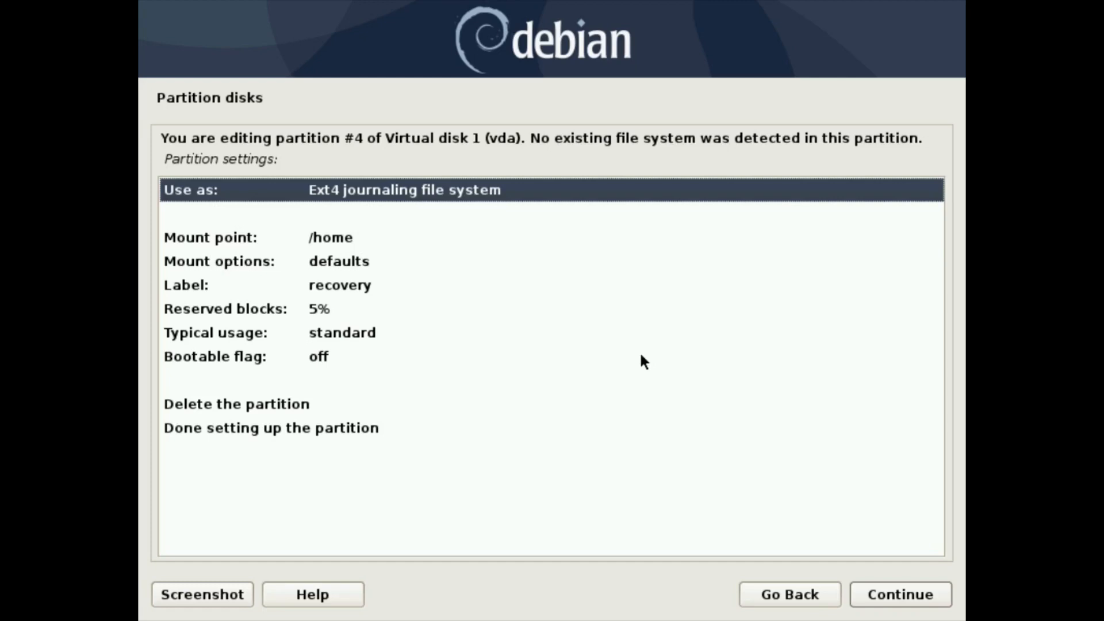
Step: Set the mount point of partition #4 to the manually entered path /recovery
key("Down")
key("Up")
key("Down")
key("Down")
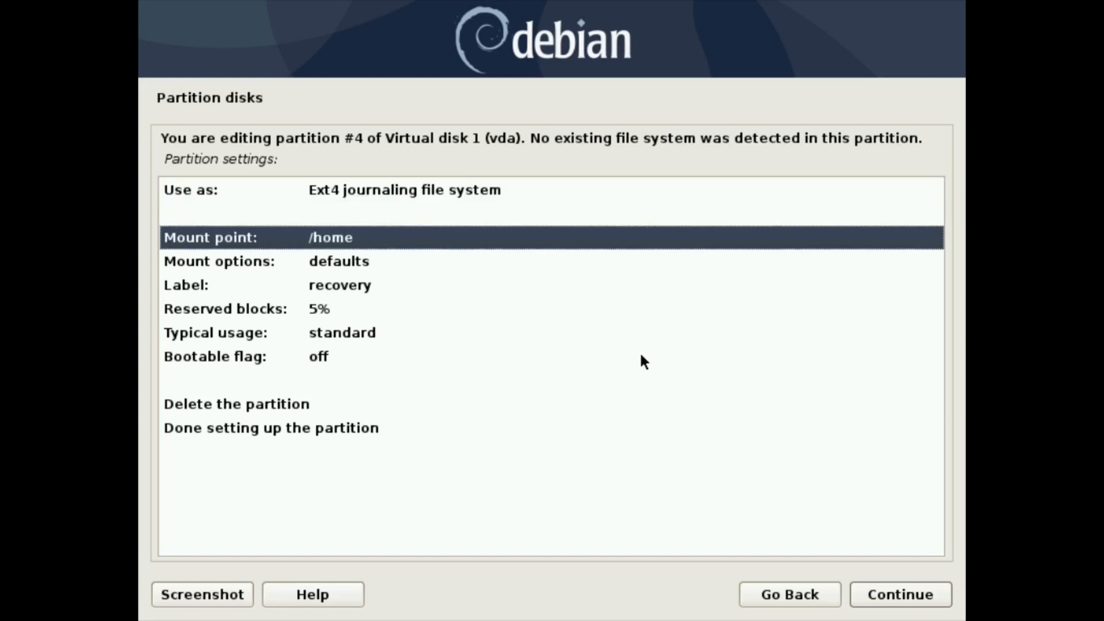
key("Return")
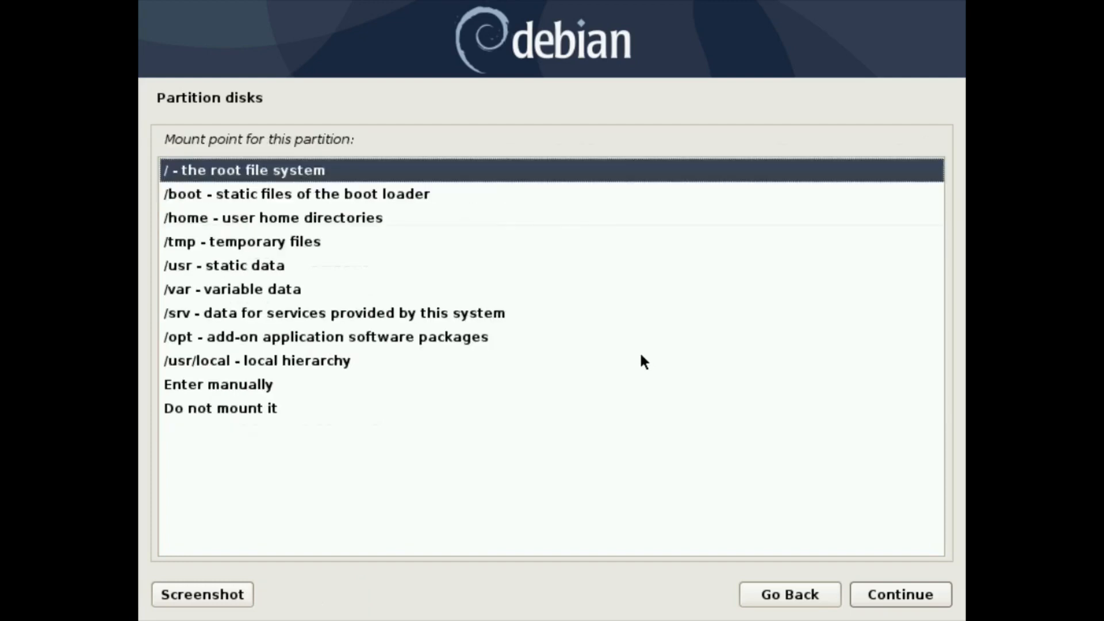
key("Down")
key("Down")
key("Down")
key("Down")
key("Down")
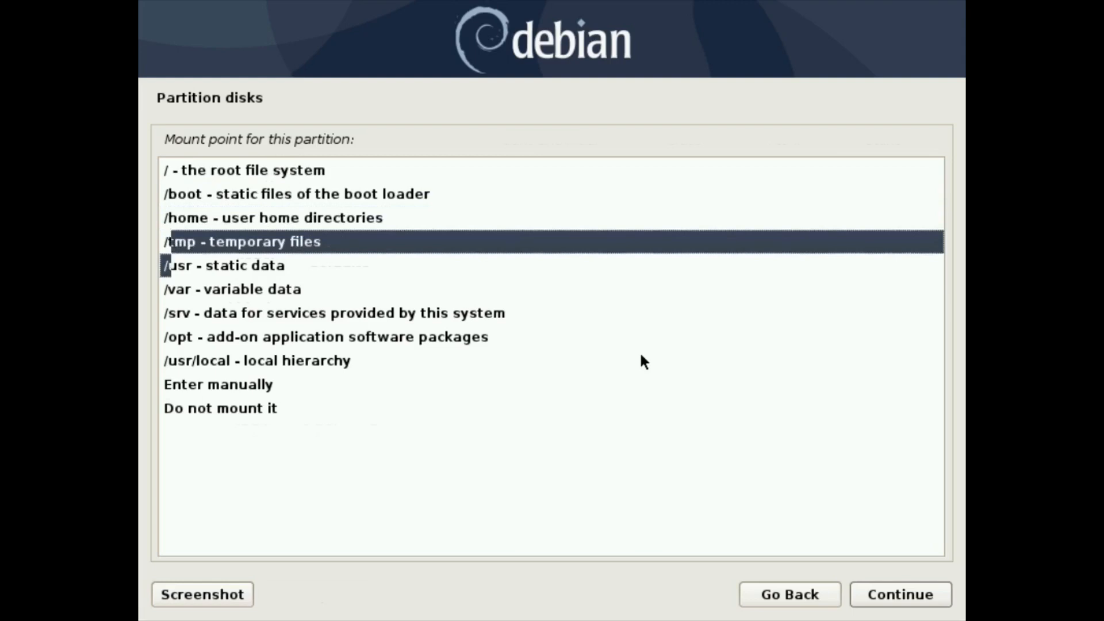
key("Down")
key("Down")
key("Down")
key("Down")
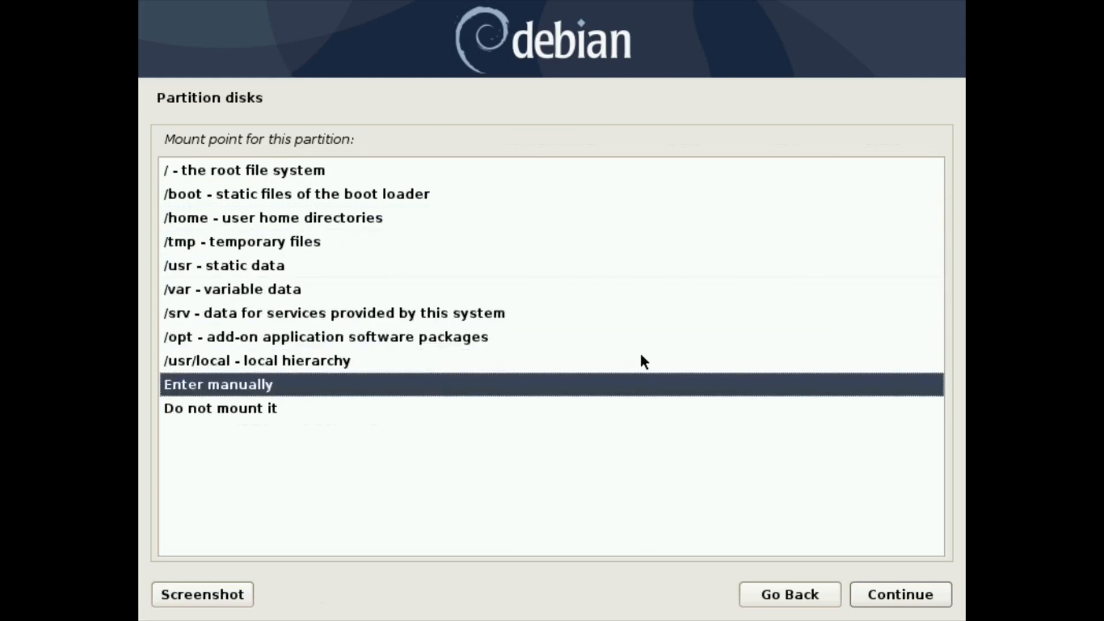
key("Return")
type("/")
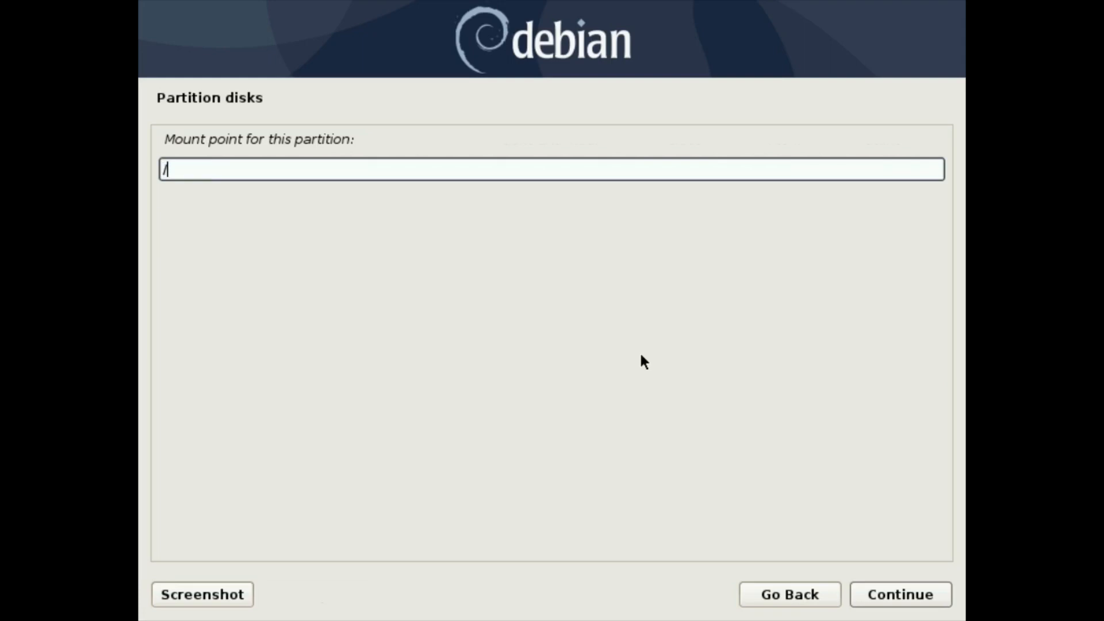
type("recovery")
key("Return")
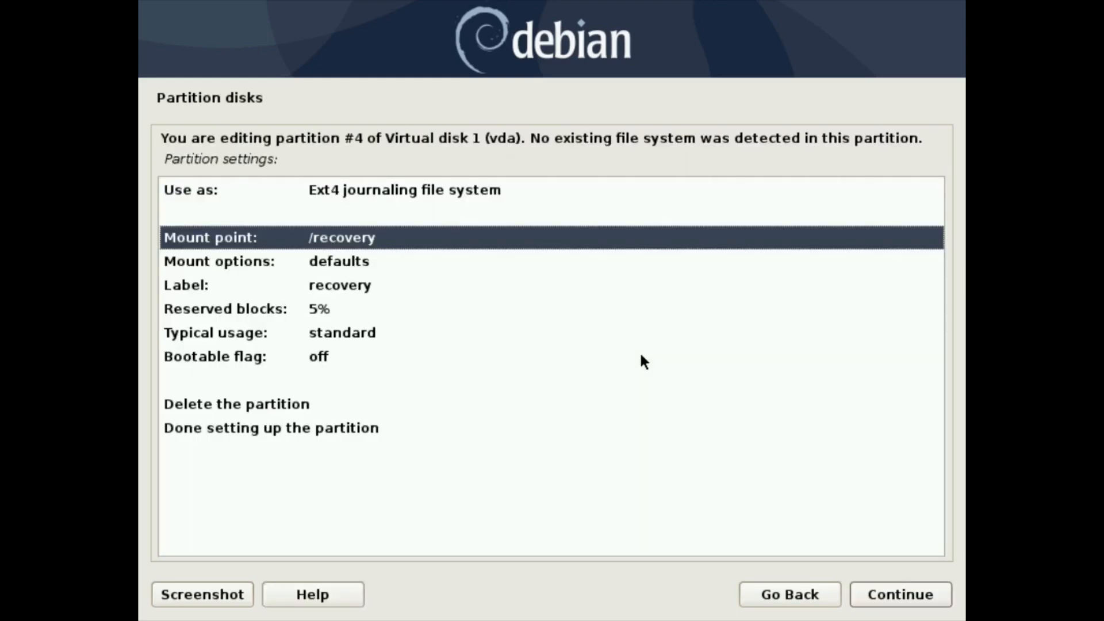
Step: Finish setting up partition #4, leaving its label, reserved blocks, typical usage and bootable flag as they are
key("Down")
key("Down")
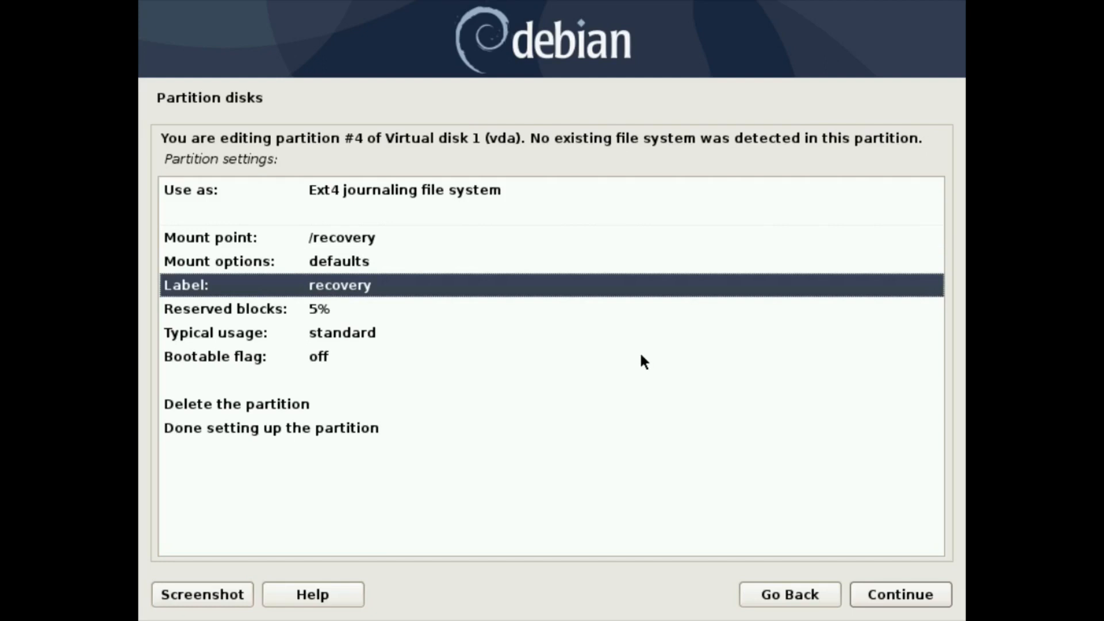
key("Down")
key("Down")
key("Down")
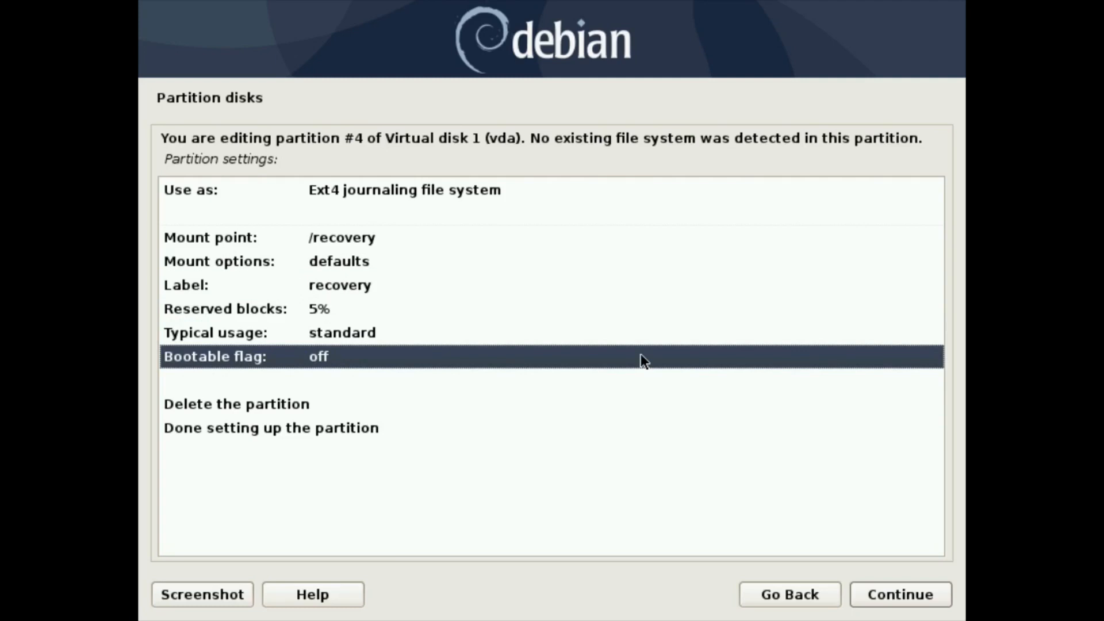
key("Down")
key("Down")
key("Down")
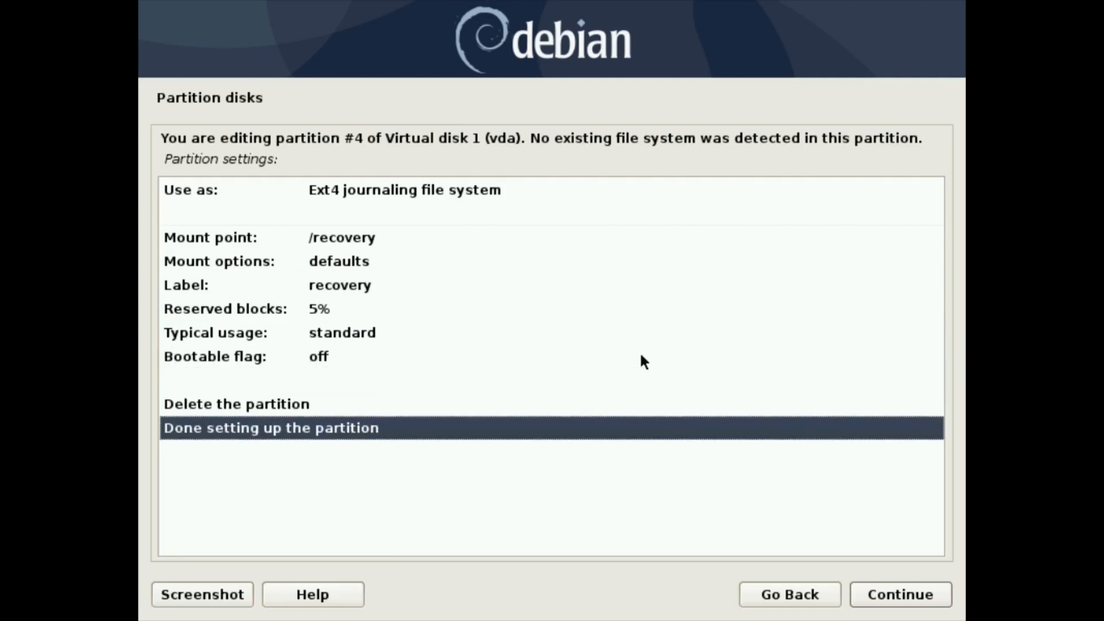
key("Return")
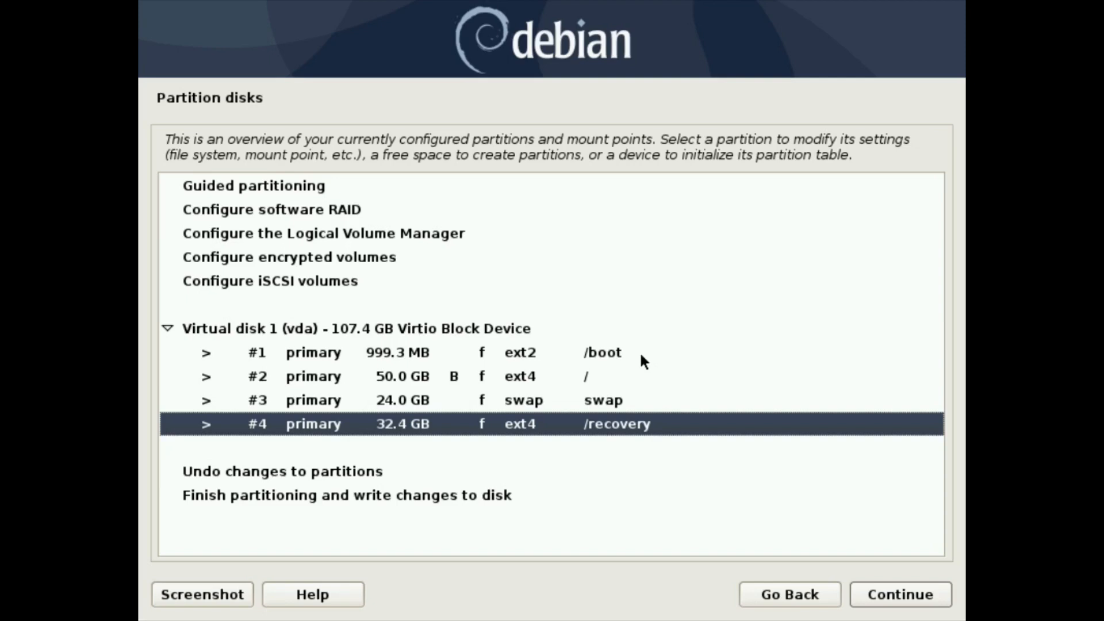
Step: Review the size, bootable flag, file system and mount point of each of the four primary partitions on Virtual disk 1 (vda)
key("Up")
key("Up")
key("Up")
key("Down")
key("Down")
key("Down")
key("Down")
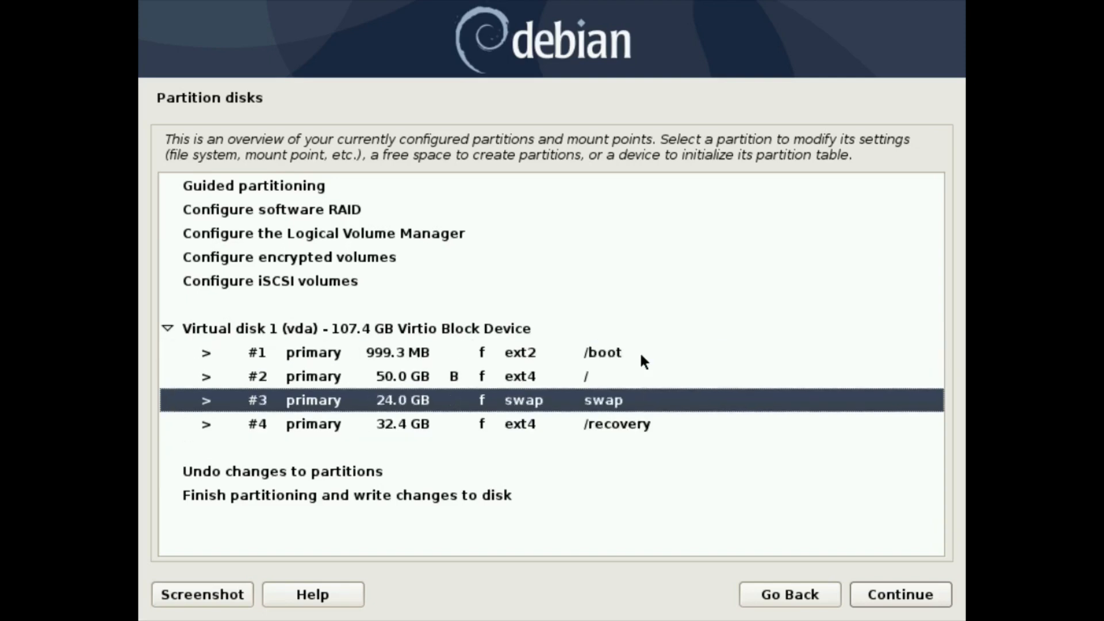
key("Up")
key("Up")
key("Up")
key("Down")
key("Down")
key("Down")
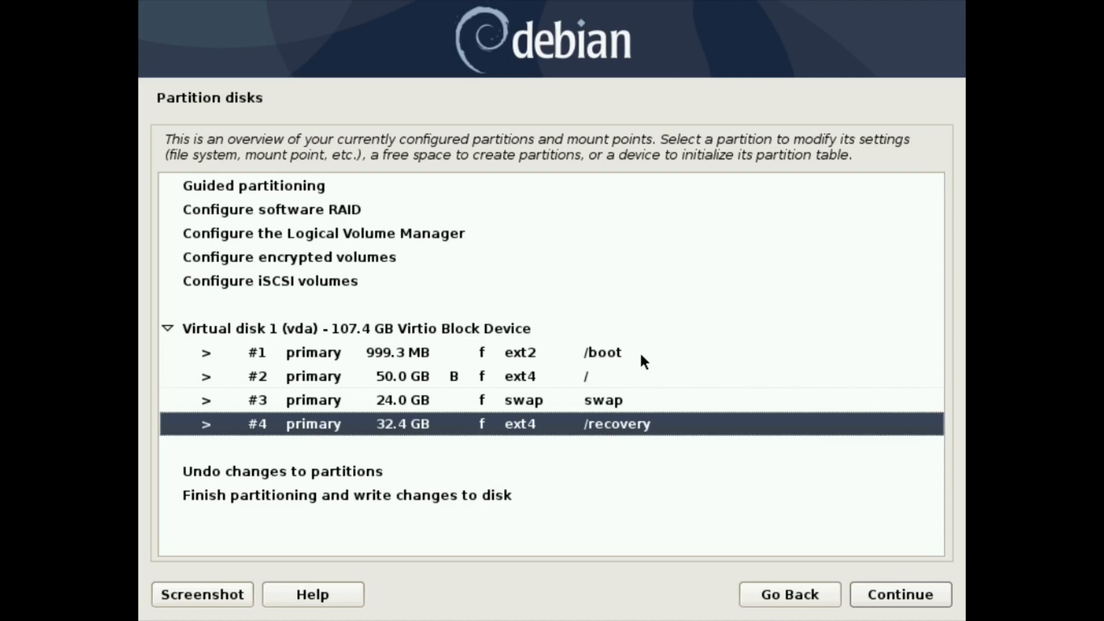
key("Up")
key("Up")
key("Up")
key("Down")
key("Down")
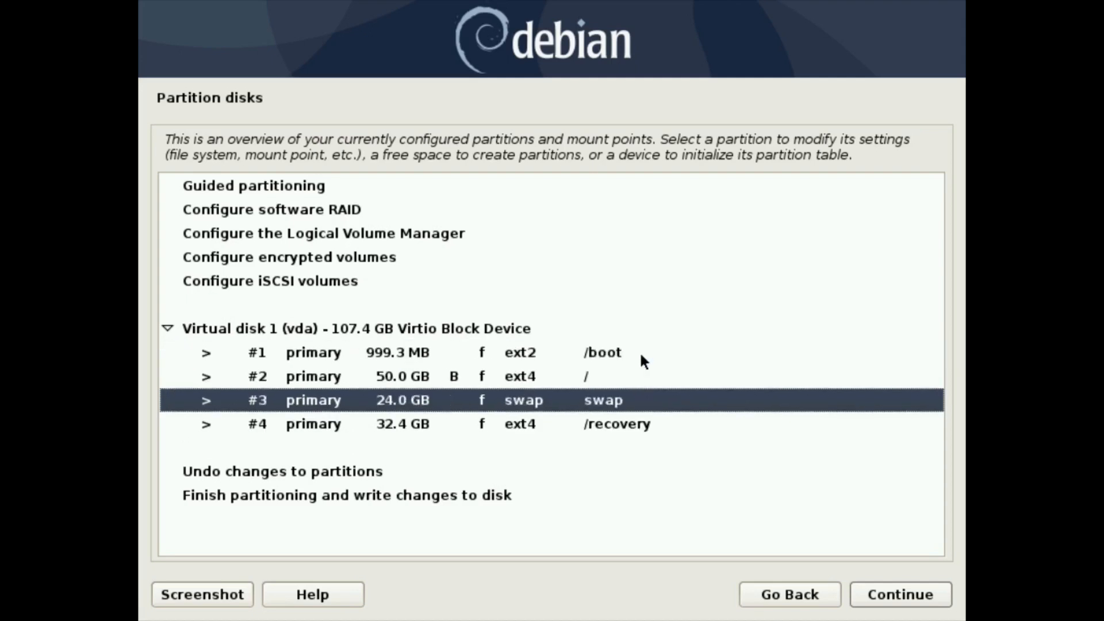
key("Down")
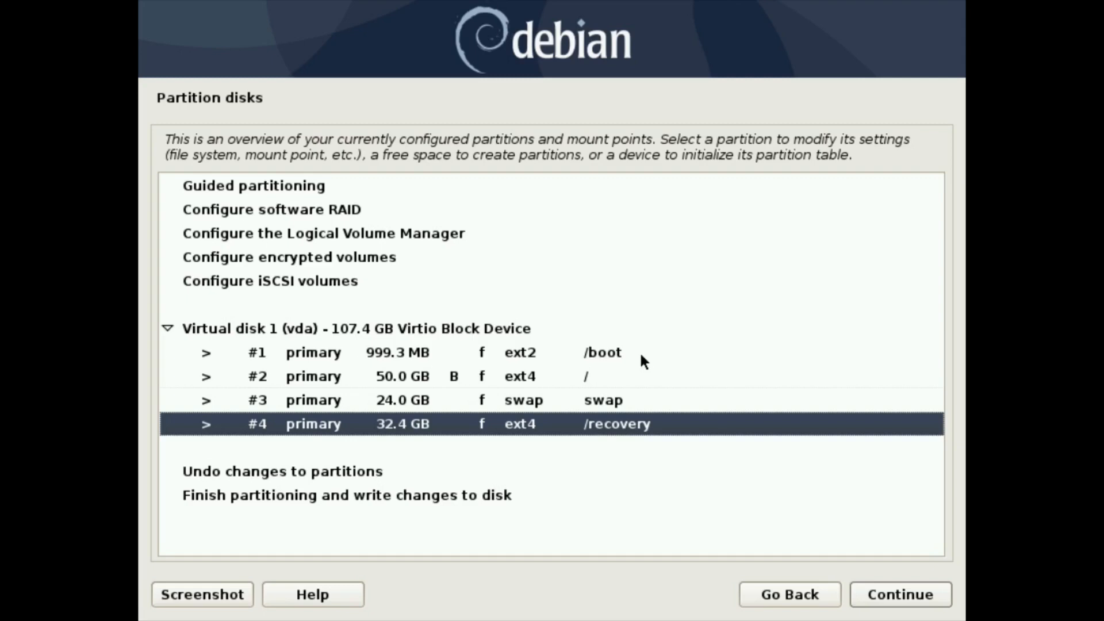
key("Down")
key("Up")
key("Up")
key("Up")
key("Down")
key("Down")
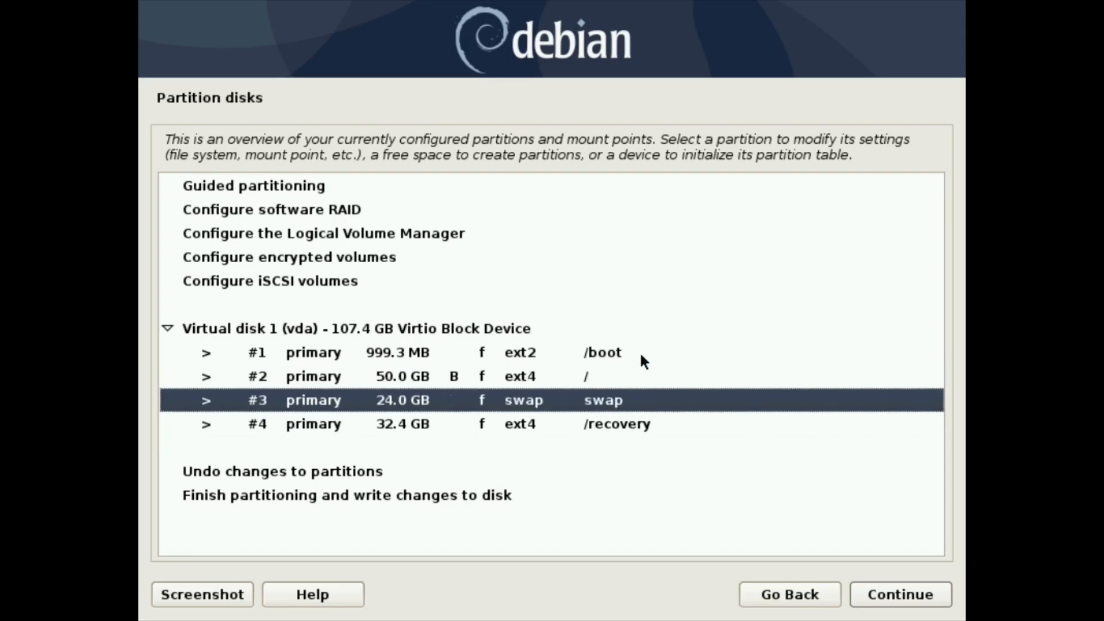
key("Up")
key("Up")
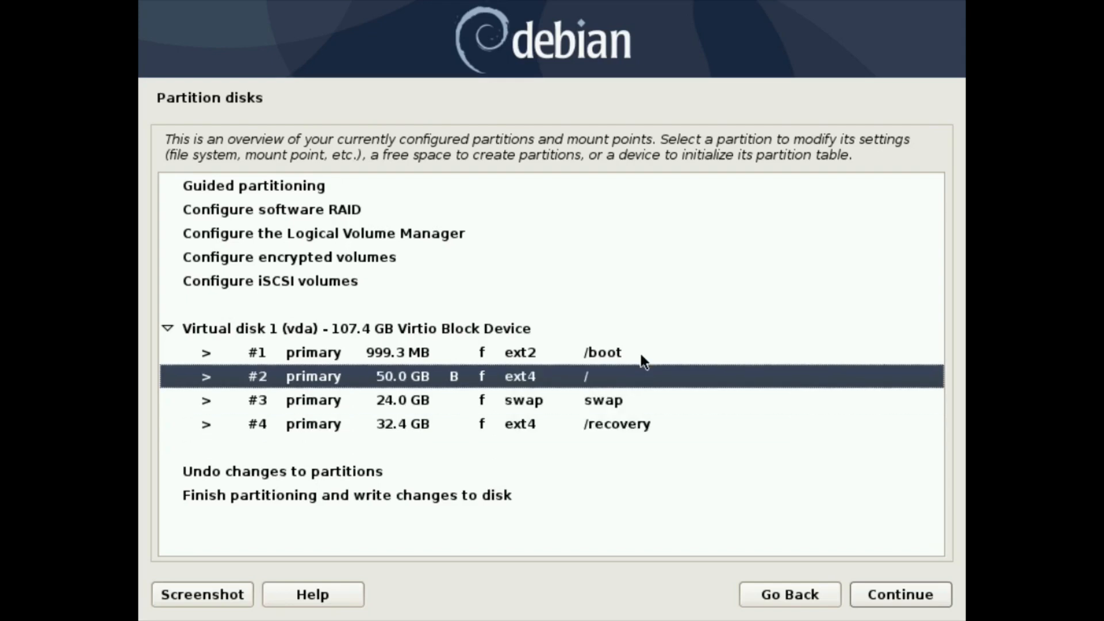
key("Up")
key("Down")
key("Down")
key("Down")
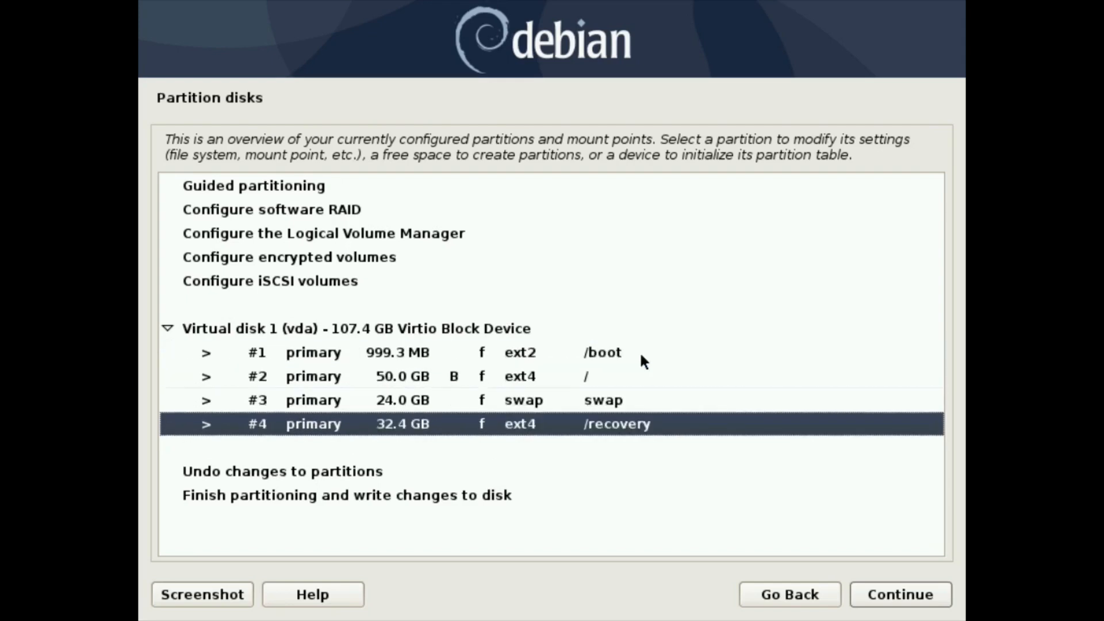
key("Down")
key("Up")
key("Down")
key("Down")
key("Down")
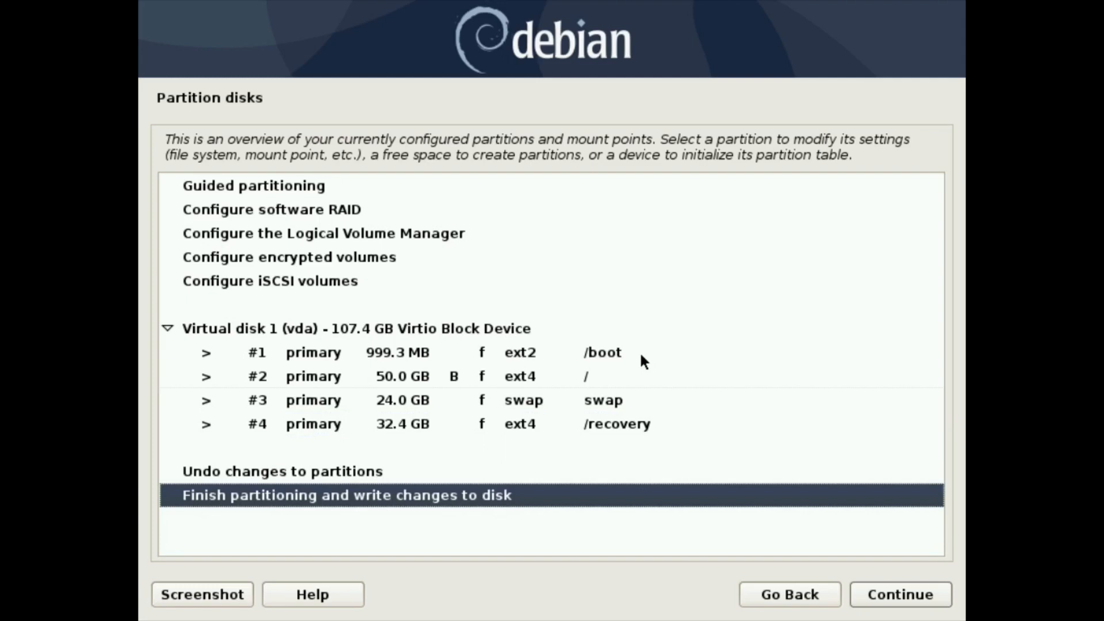
Step: Open the settings of partition #1, check its file system, mount point, label and bootable flag, and return to the partition overview
key("Up")
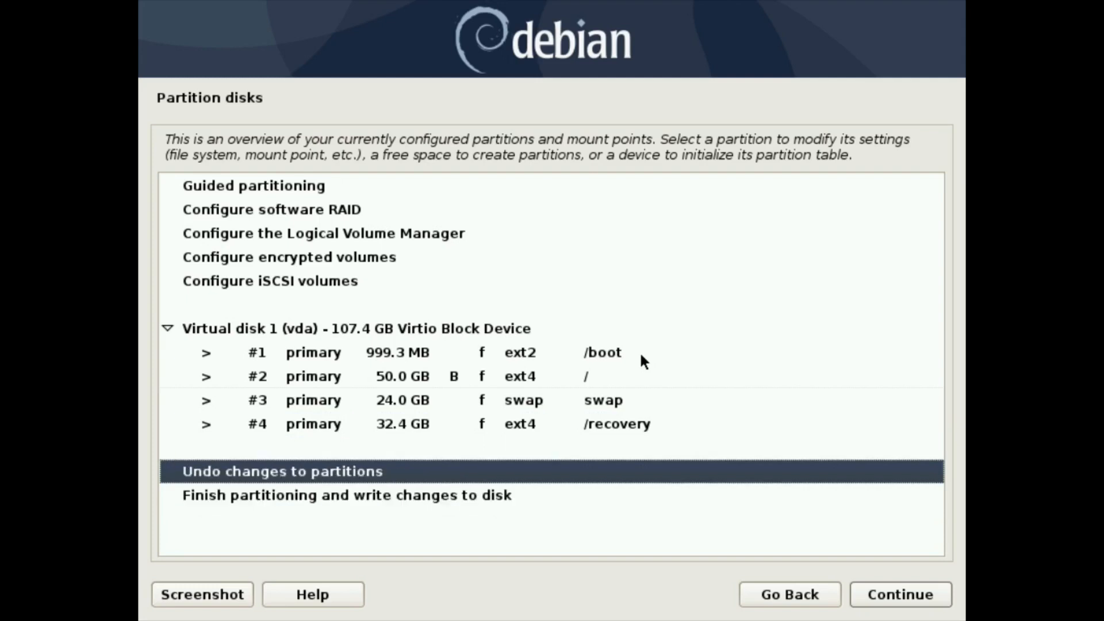
key("Up")
key("Up")
key("Up")
key("Up")
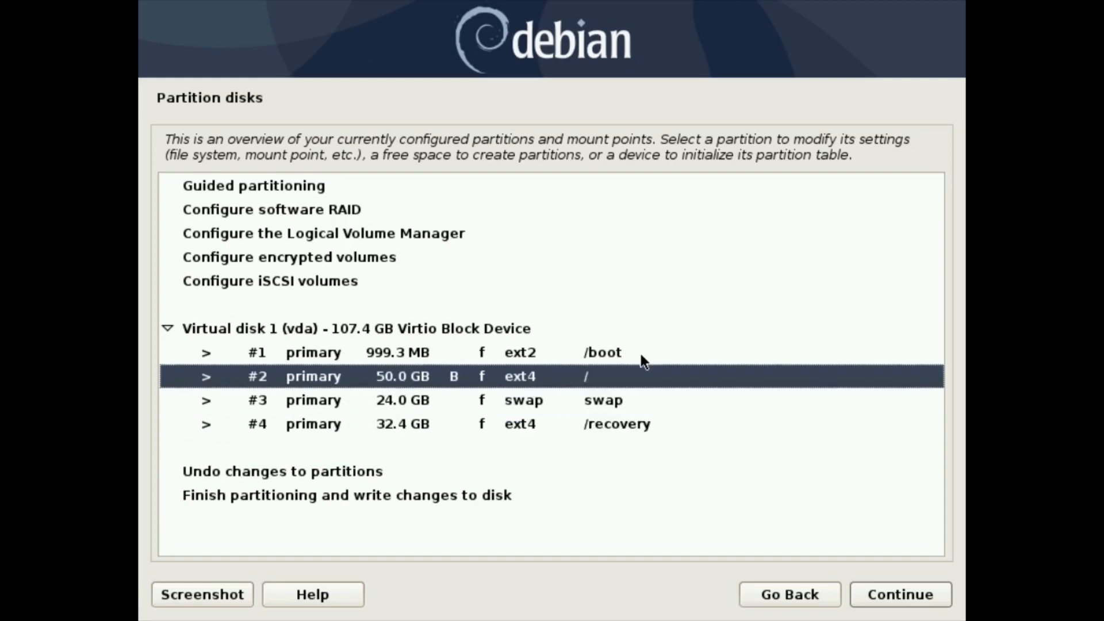
key("Up")
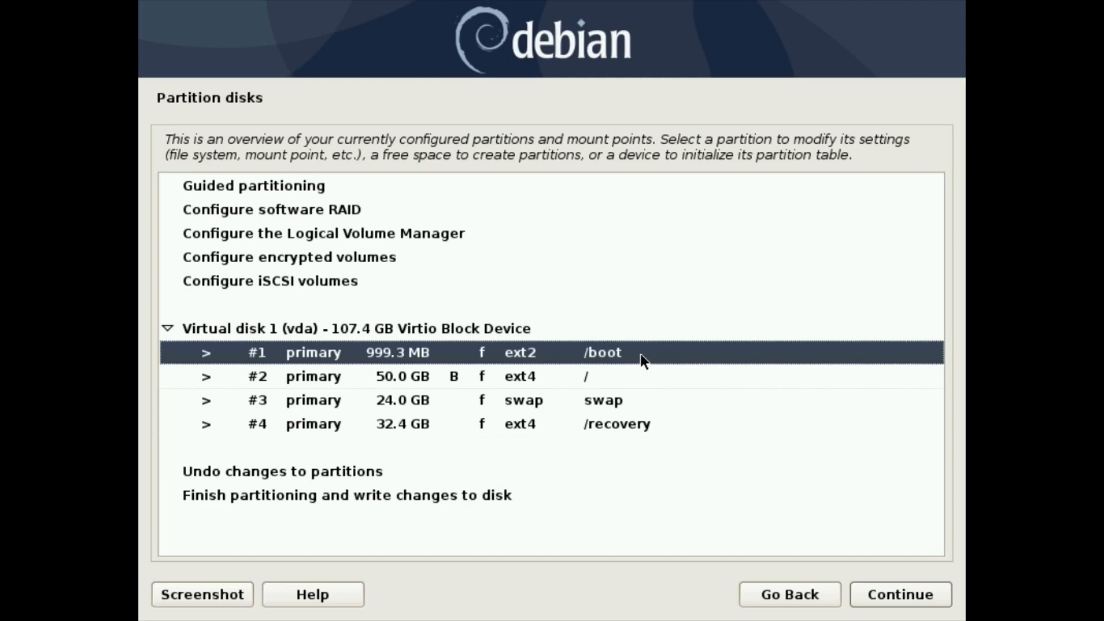
key("Return")
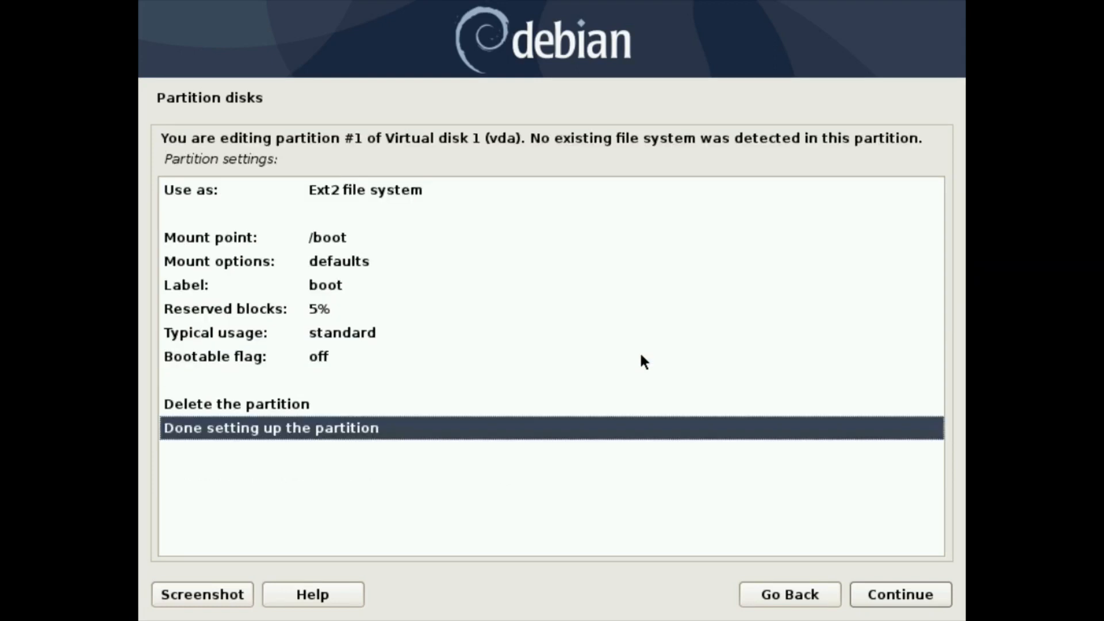
key("Up")
key("Up")
key("Up")
key("Up")
key("Up")
key("Up")
key("Up")
key("Up")
key("Up")
key("Up")
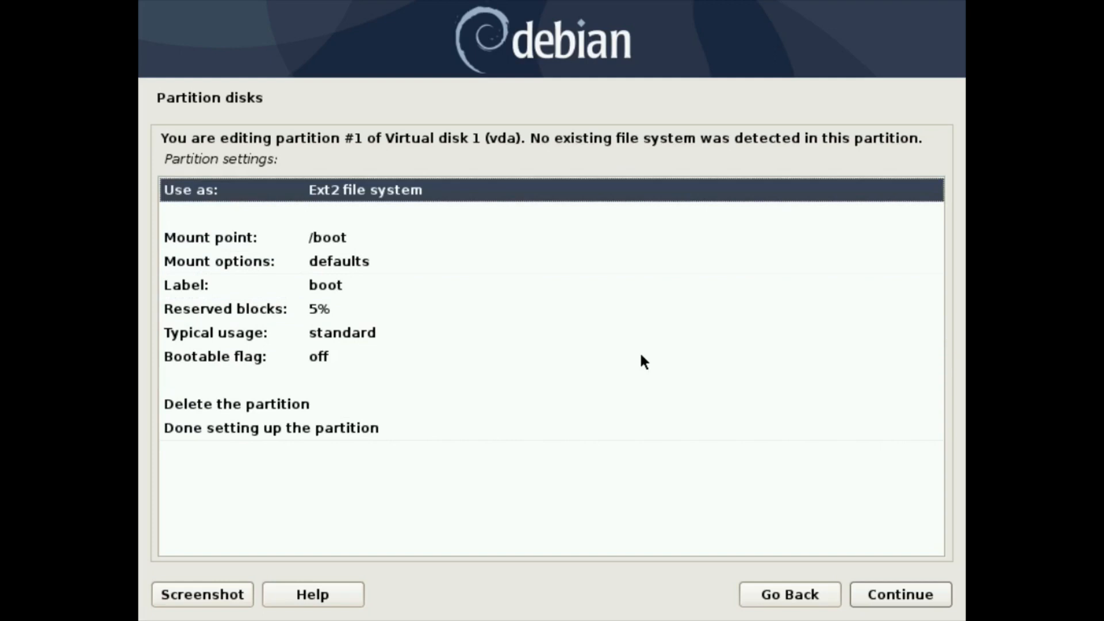
key("Down")
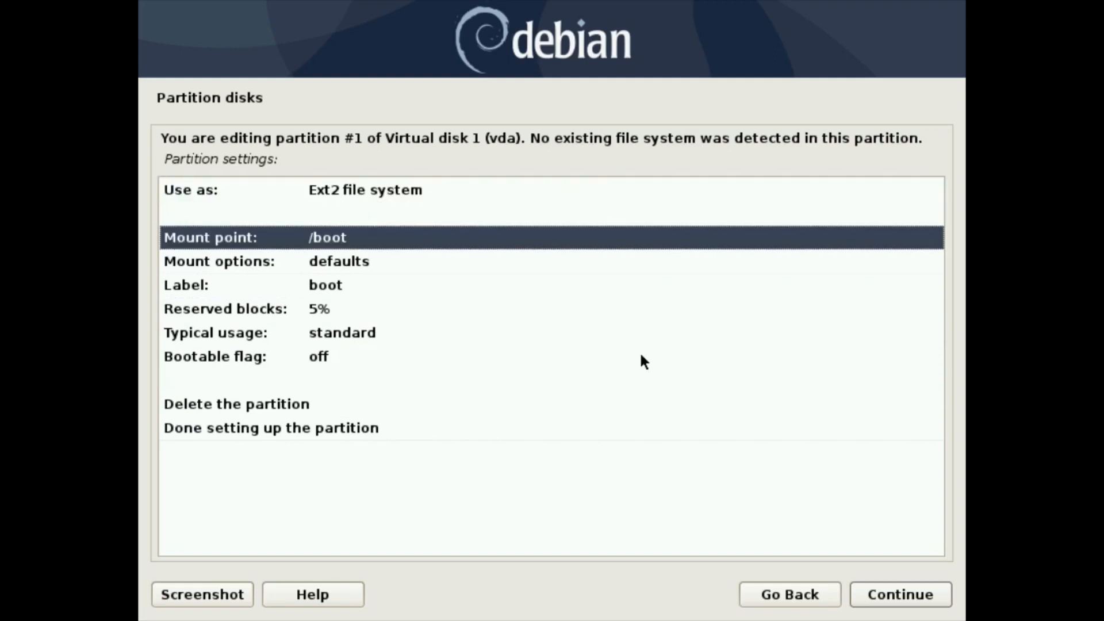
key("Down")
key("Down")
key("Down")
key("Down")
key("Down")
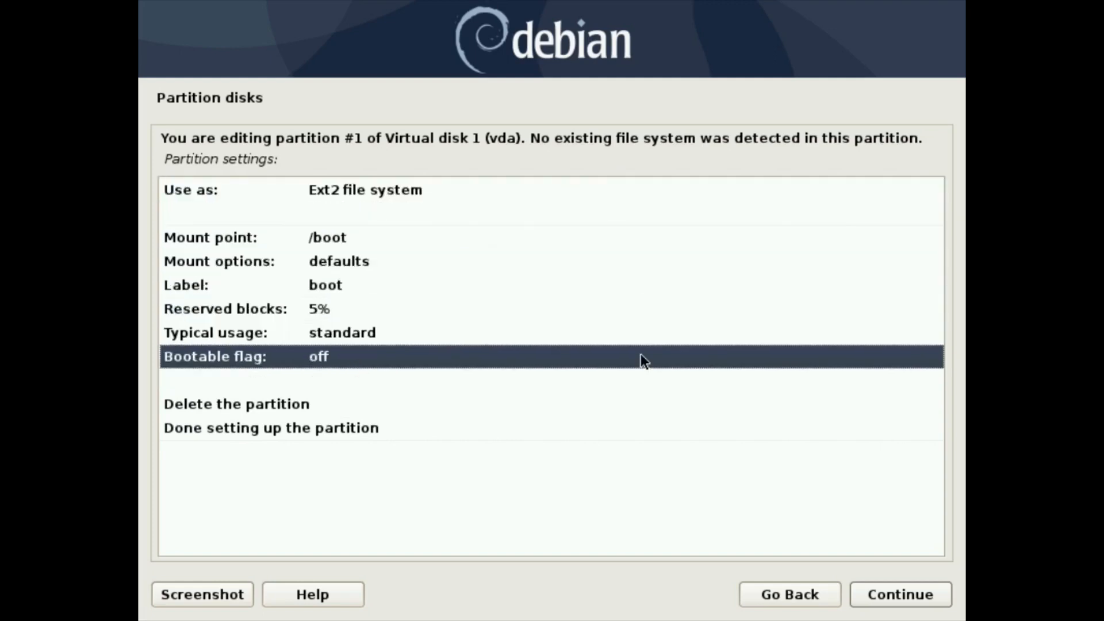
key("Down")
key("Down")
key("Down")
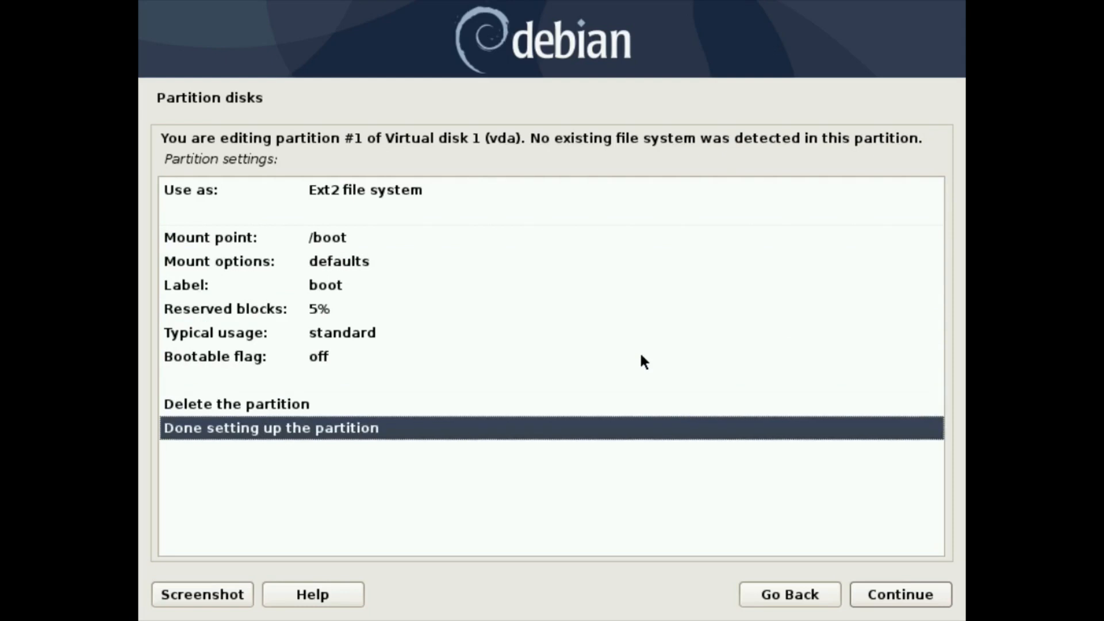
key("Return")
Step: Open the settings of root partition #2, check its file system, mount point, label and bootable flag, and return to the overview
key("Down")
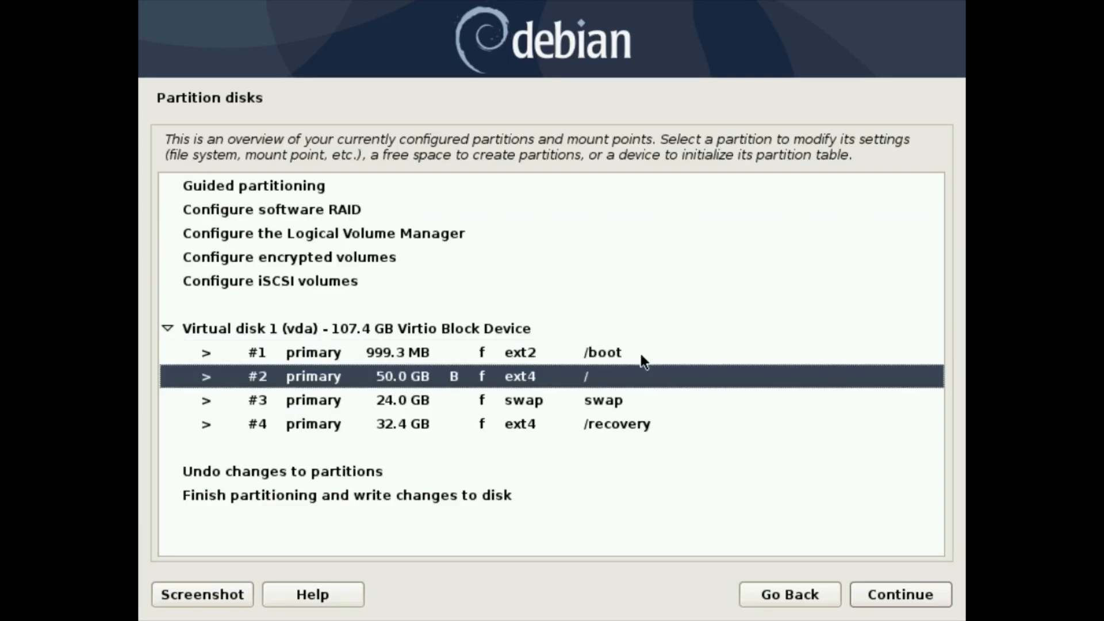
key("Return")
key("Up")
key("Up")
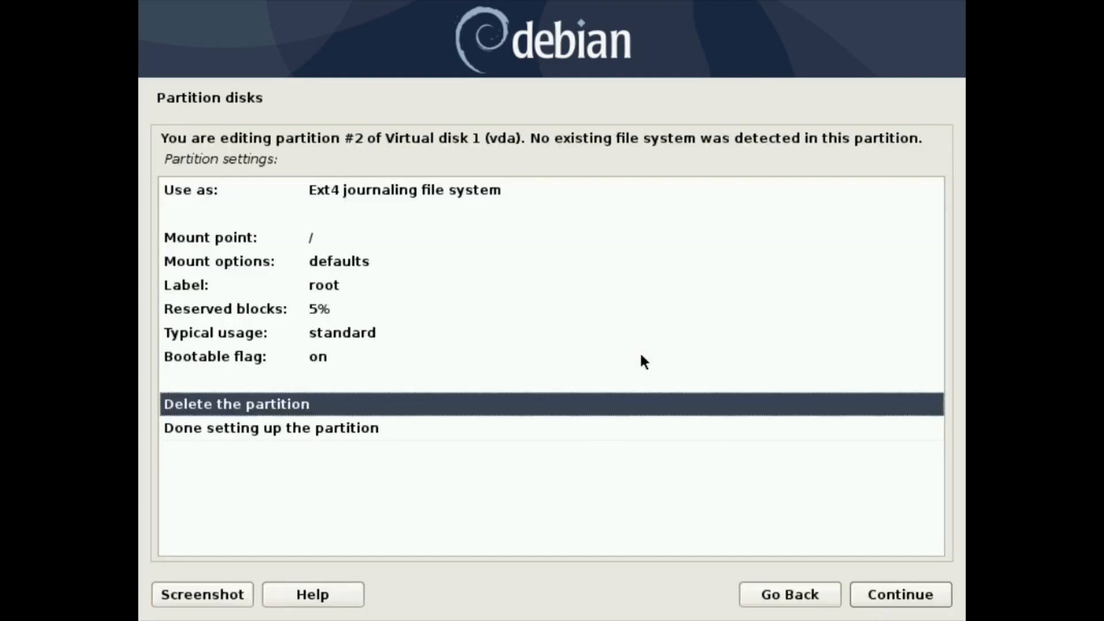
key("Up")
key("Up")
key("Up")
key("Up")
key("Up")
key("Up")
key("Up")
key("Up")
key("Down")
key("Down")
key("Down")
key("Down")
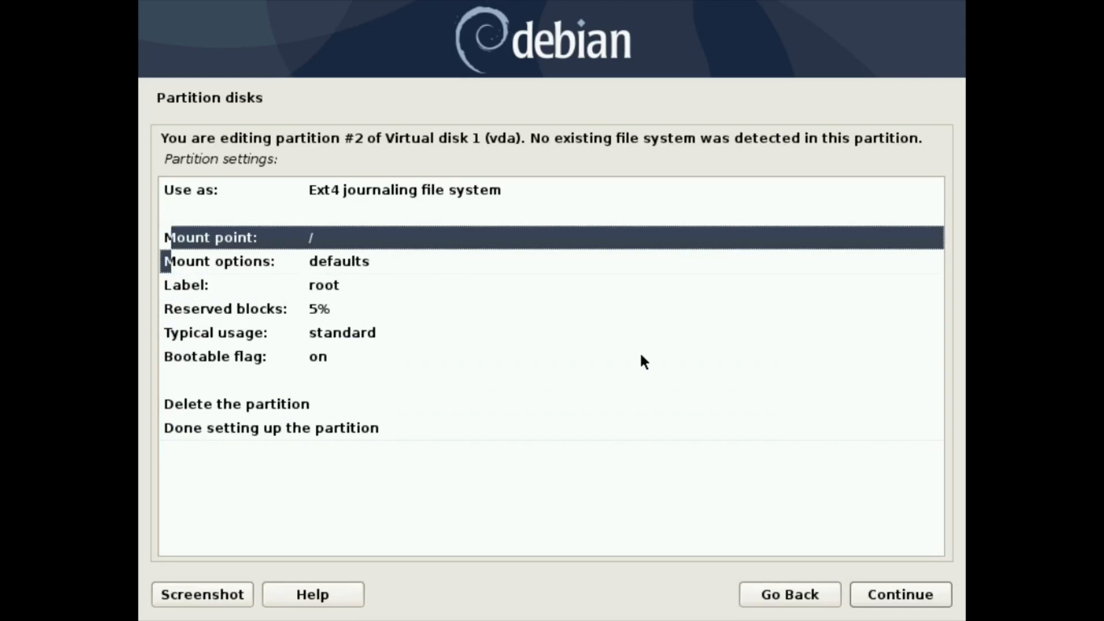
key("Down")
key("Down")
key("Down")
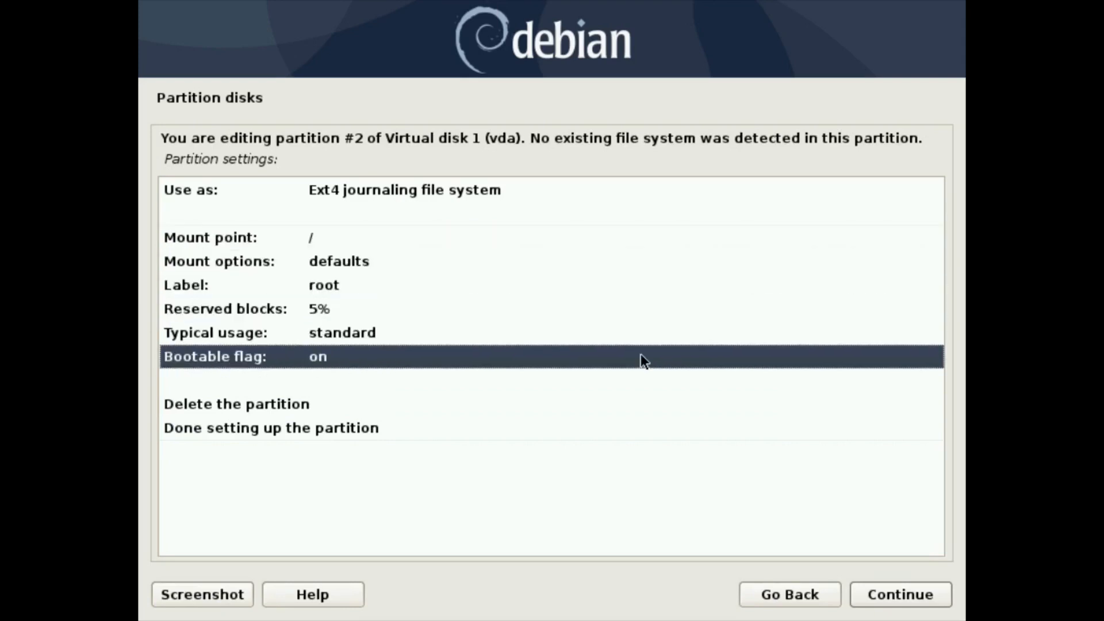
key("Down")
key("Down")
key("Down")
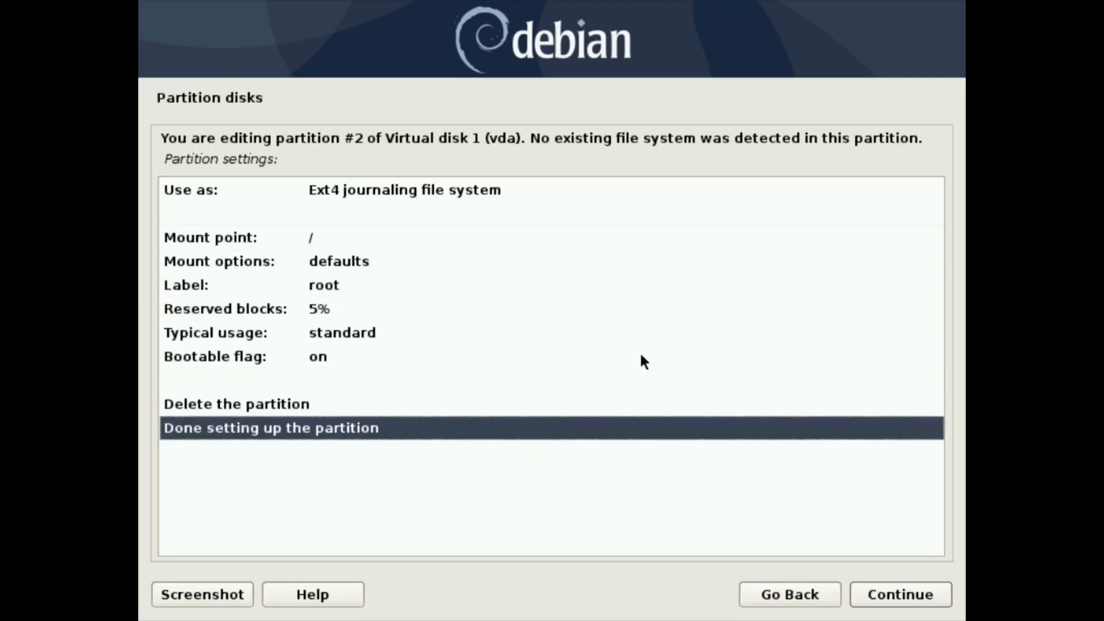
key("Return")
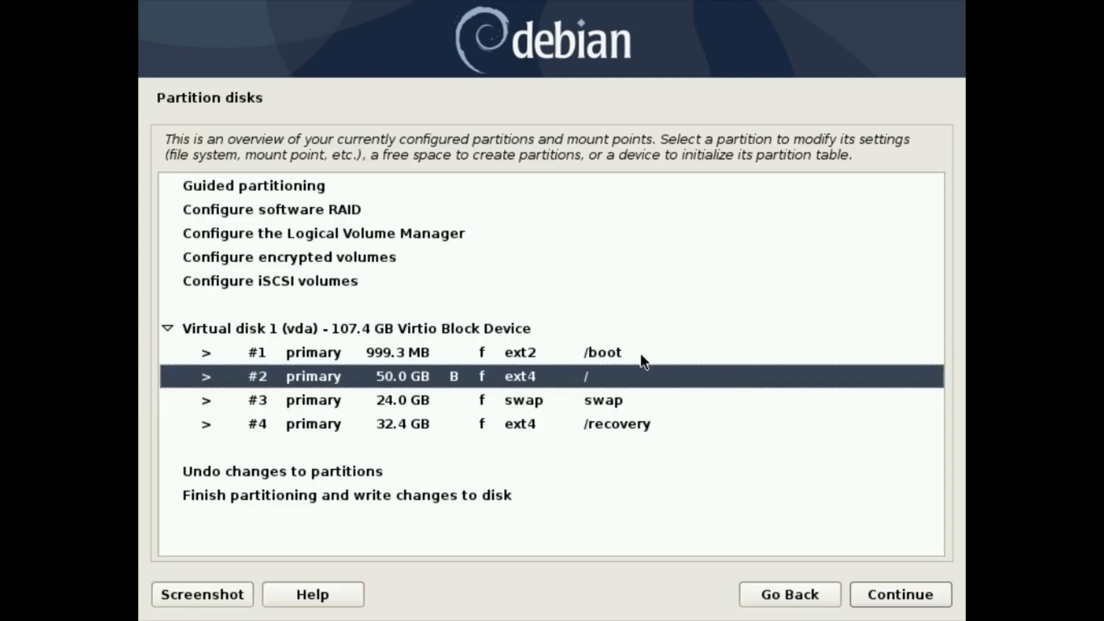
Step: Open the settings of swap partition #3, check its usage type and bootable flag, and return to the partition overview
key("Down")
key("Return")
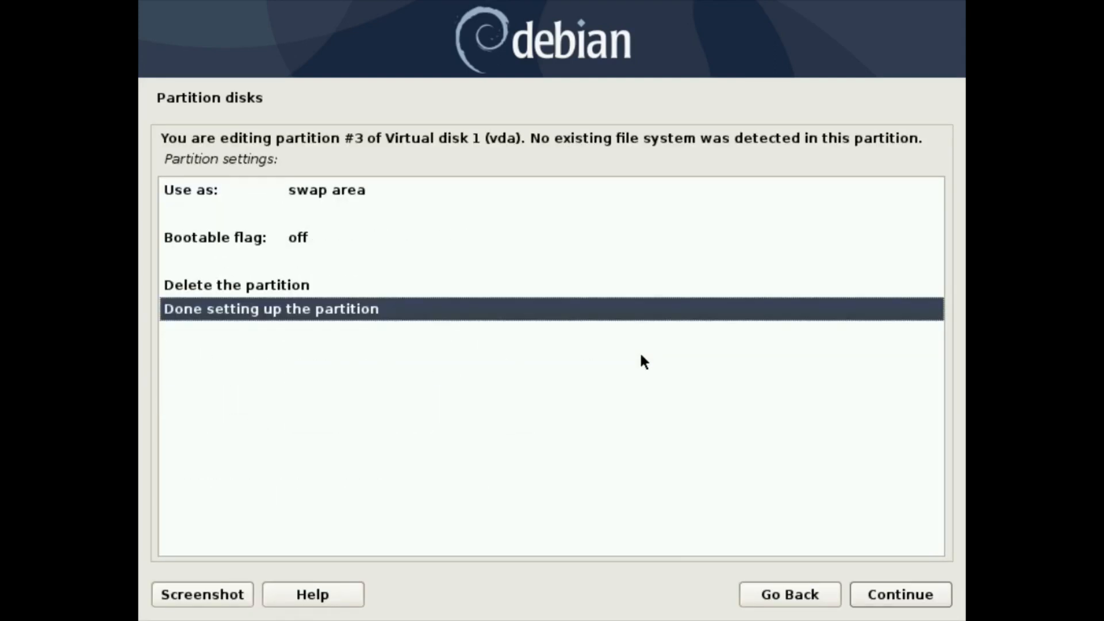
key("Up")
key("Up")
key("Up")
key("Up")
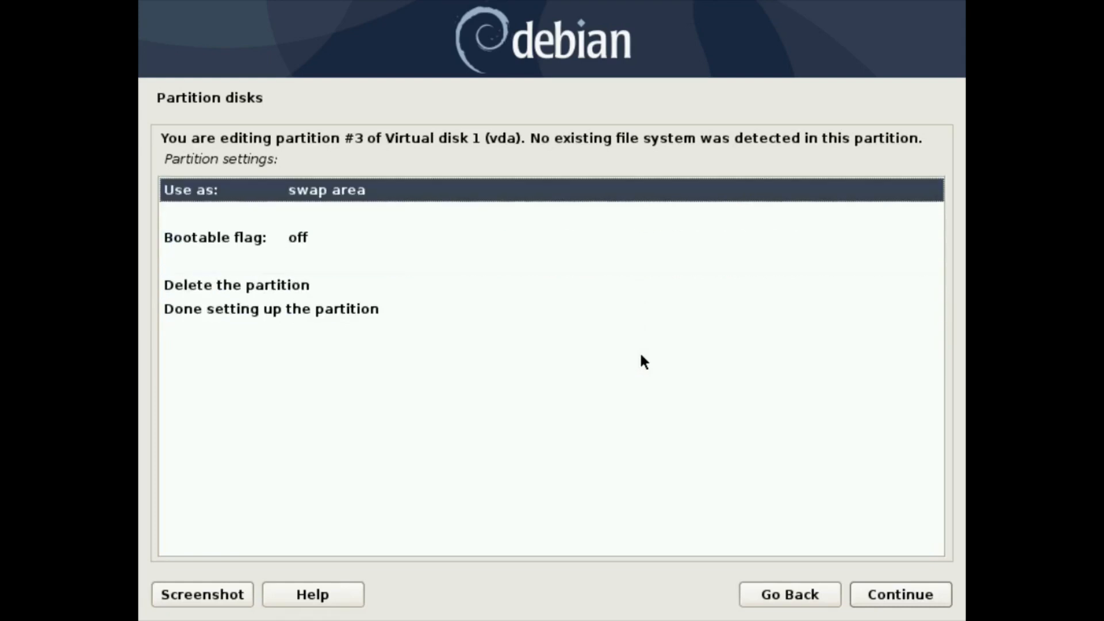
key("Down")
key("Down")
key("Down")
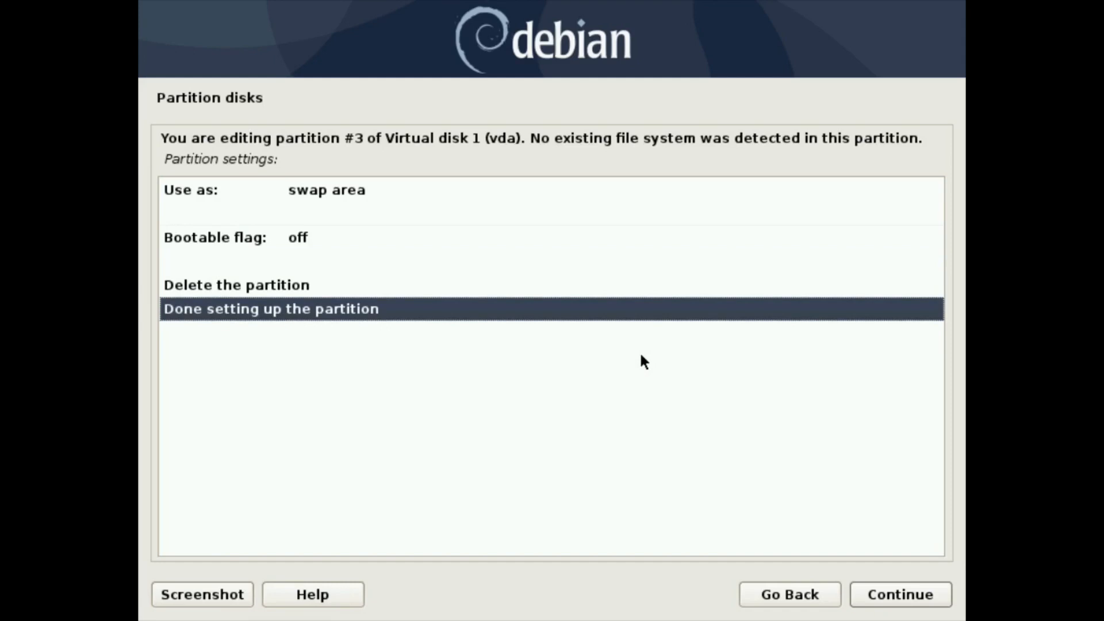
key("Return")
Step: Open the settings of partition #4, check its file system, mount point, mount options, label and bootable flag, and return to the overview
key("Down")
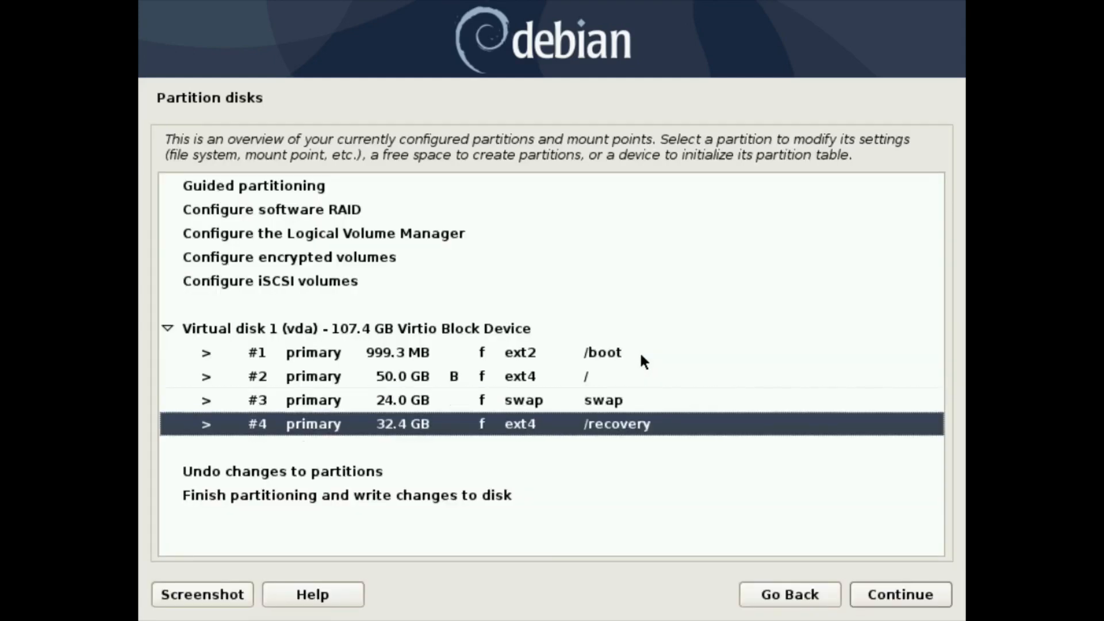
key("Return")
key("Up")
key("Up")
key("Up")
key("Up")
key("Up")
key("Up")
key("Up")
key("Up")
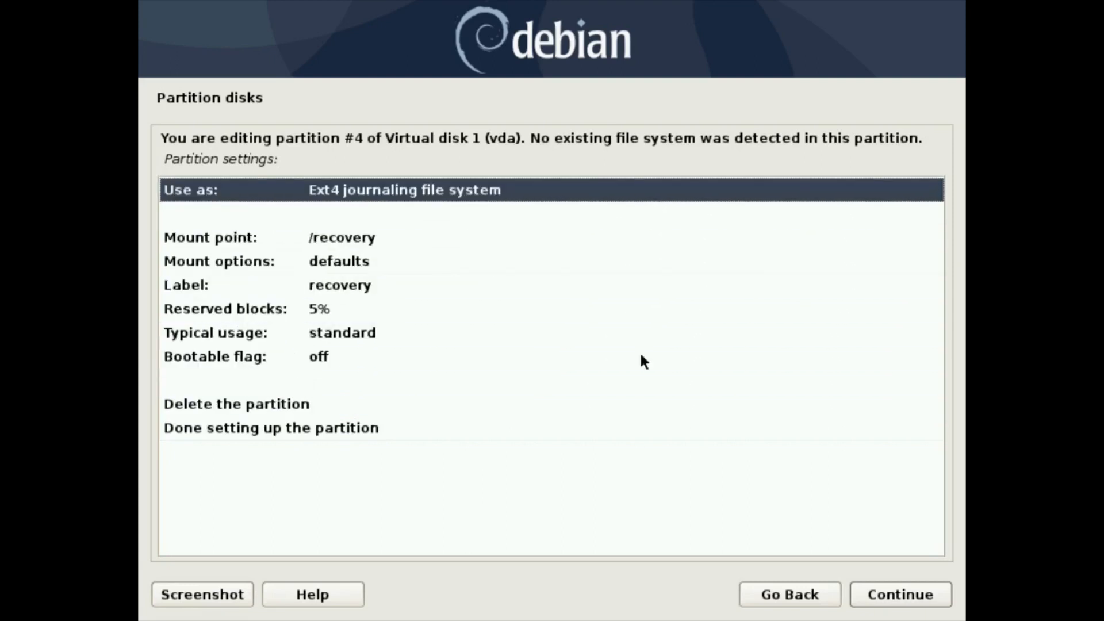
key("Down")
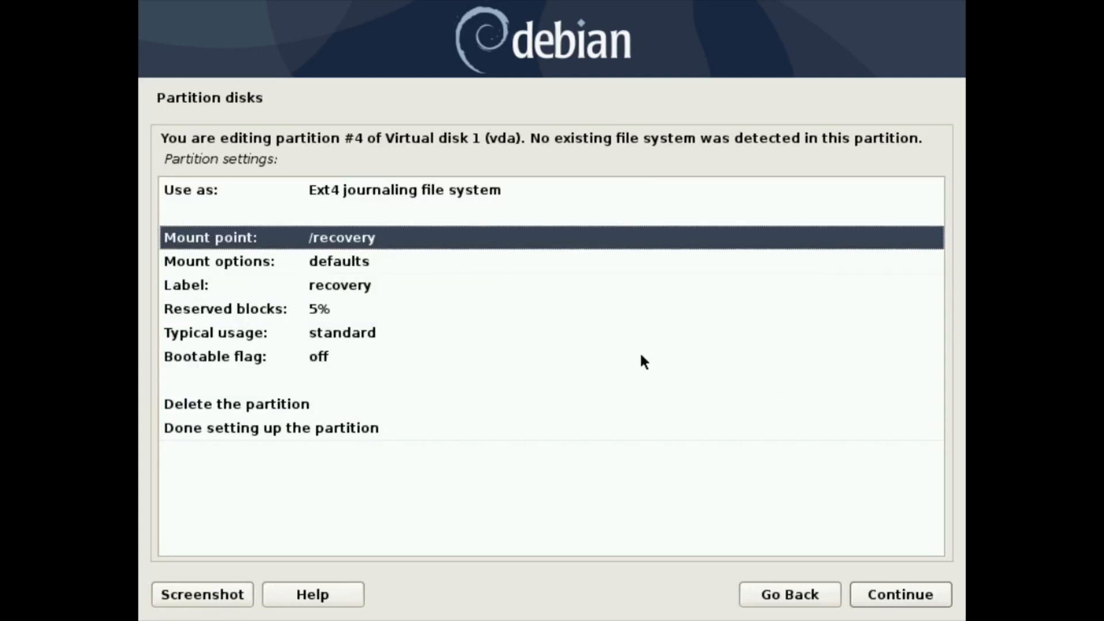
key("Down")
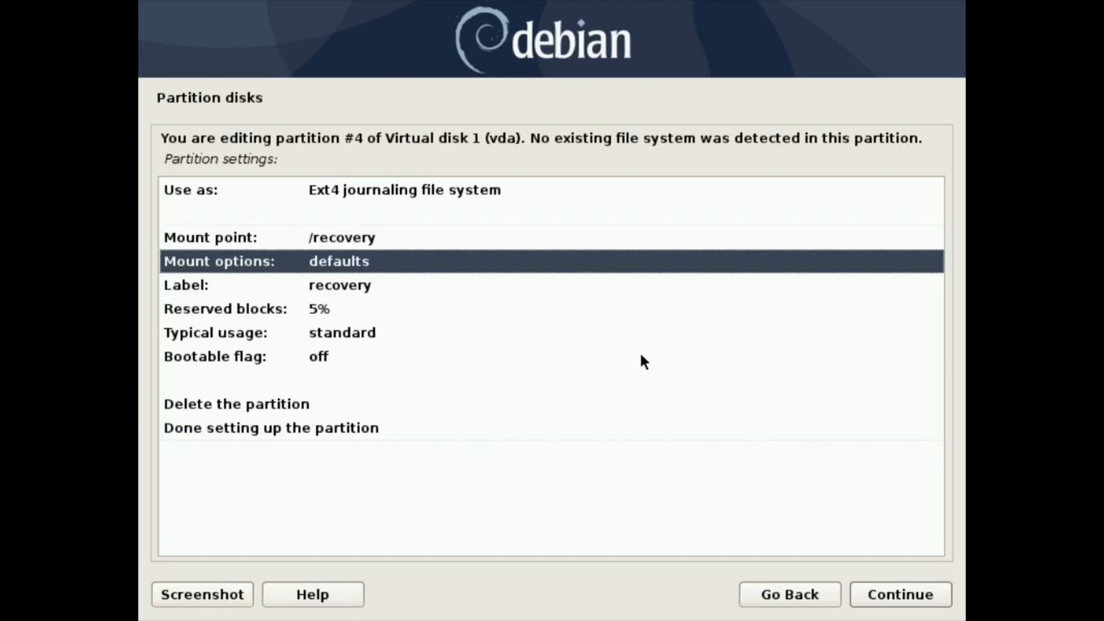
key("Down")
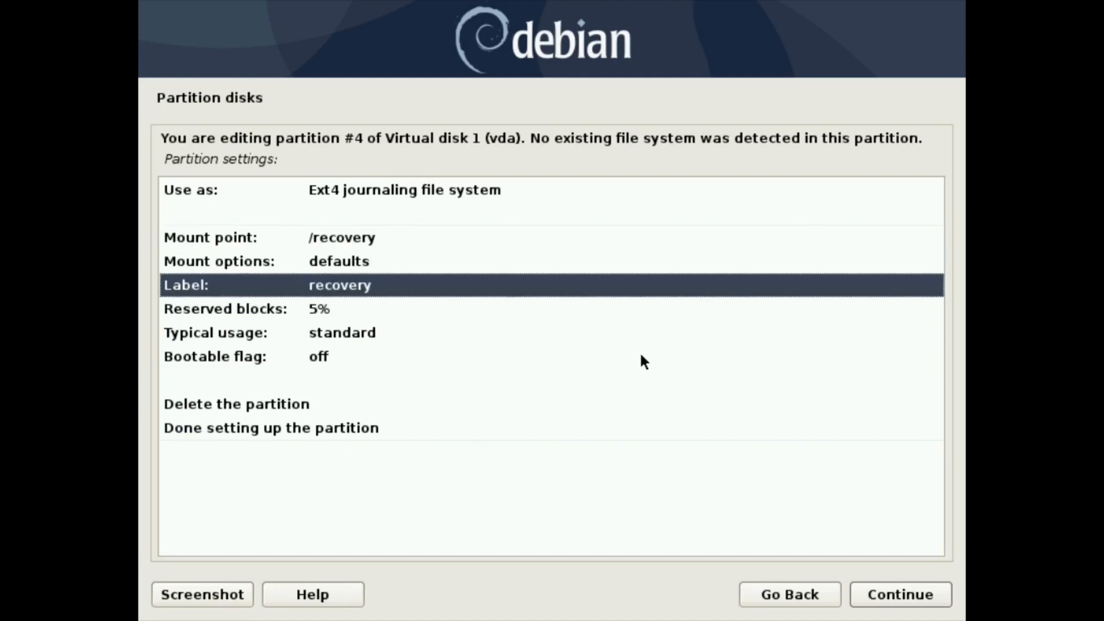
key("Down")
key("Down")
key("Down")
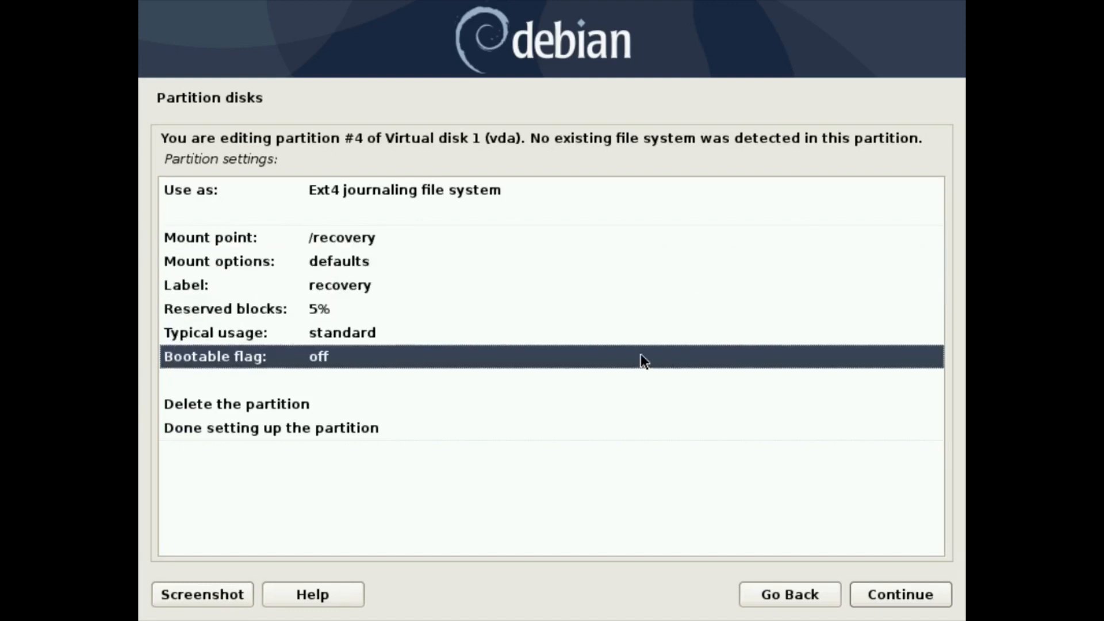
key("Down")
key("Down")
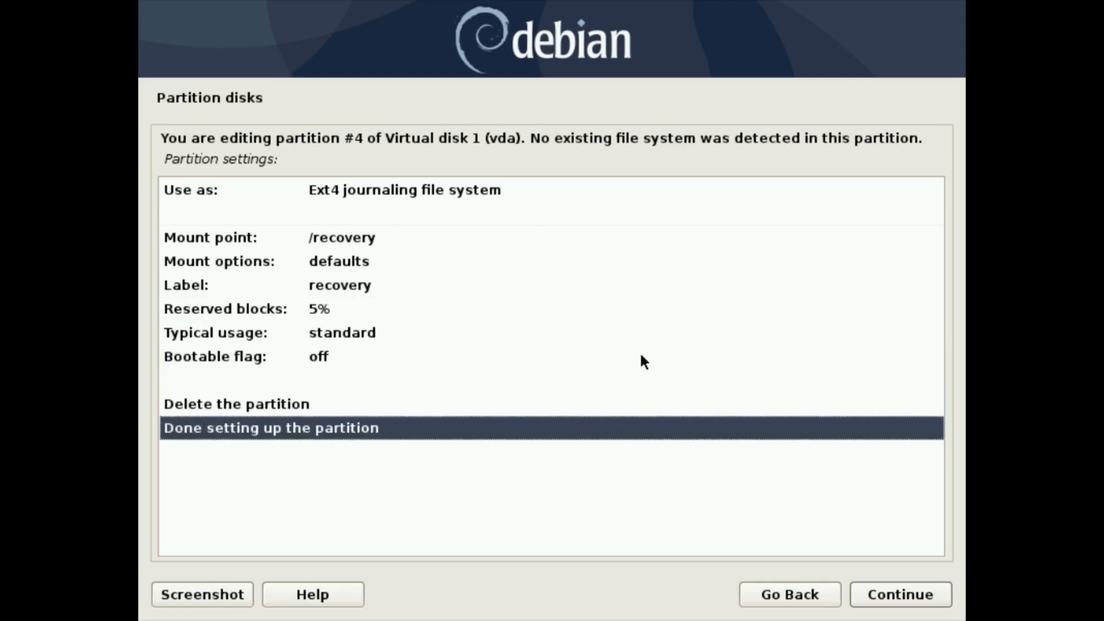
key("Return")
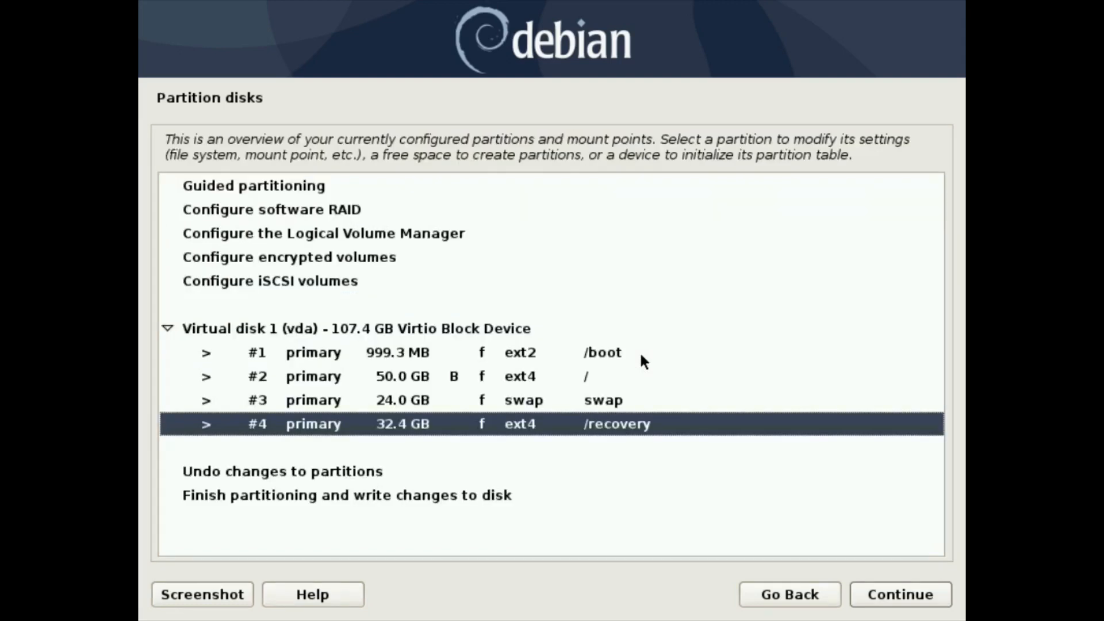
Step: Finish partitioning and confirm writing the partition table and formatting changes to Virtual disk 1 (vda)
key("Down")
key("Down")
key("Down")
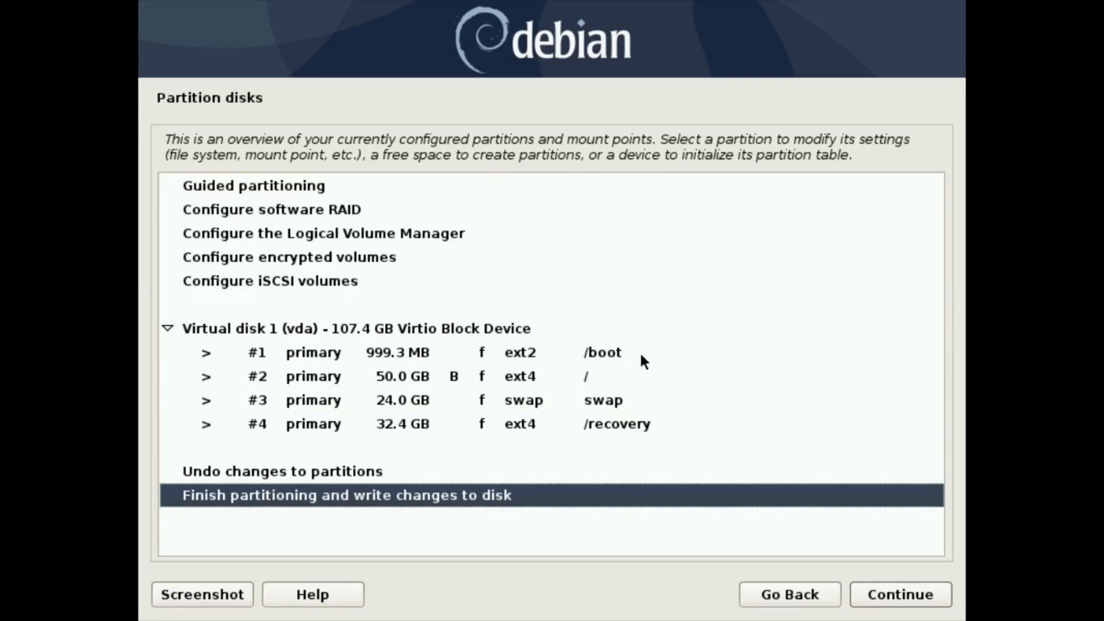
key("Return")
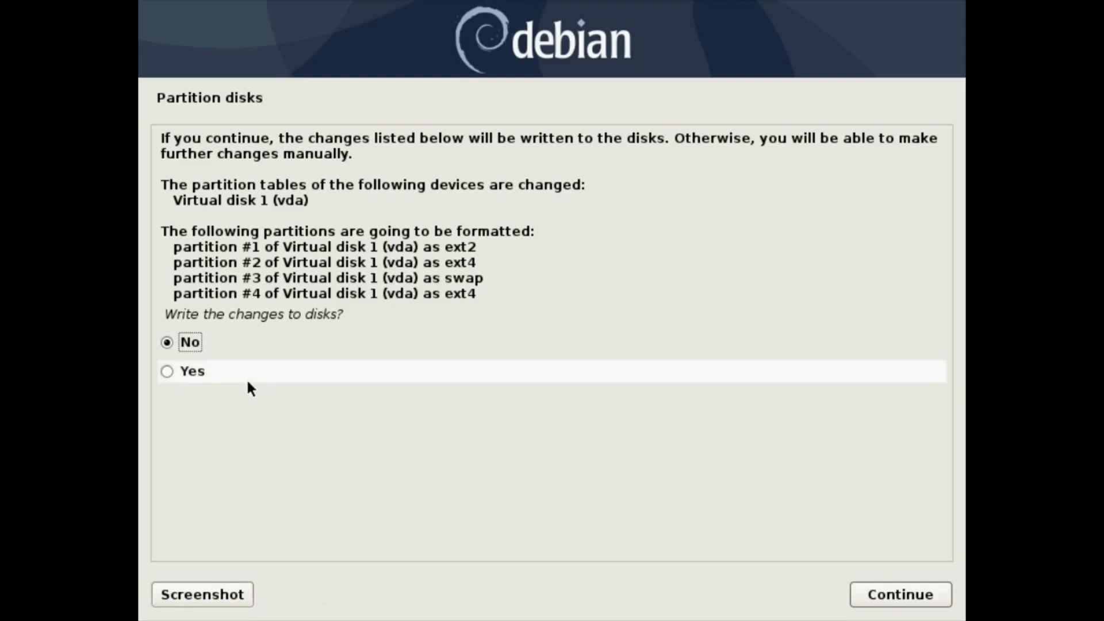
key("Down")
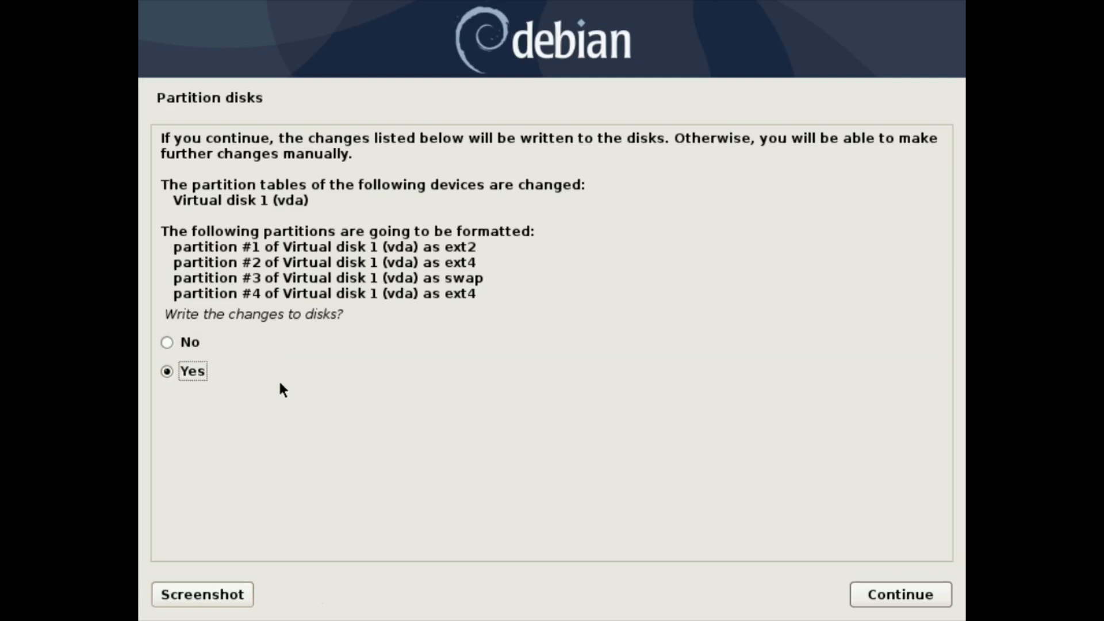
key("Return")
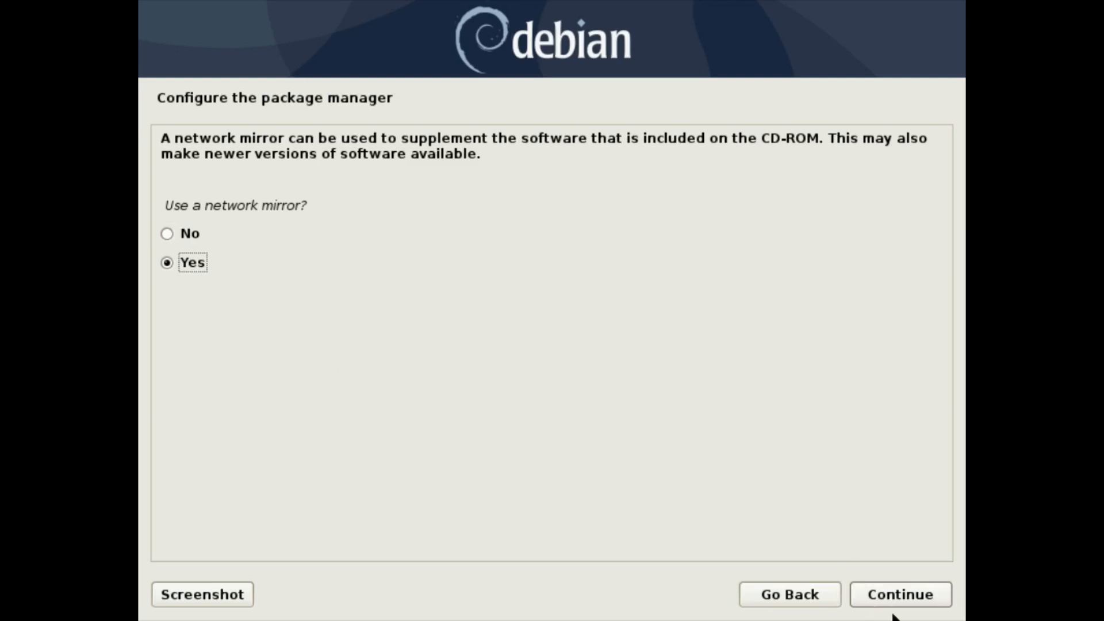
Step: Configure the package manager to use the United States network mirror deb.debian.org, leaving the HTTP proxy blank
left_click(887, 591)
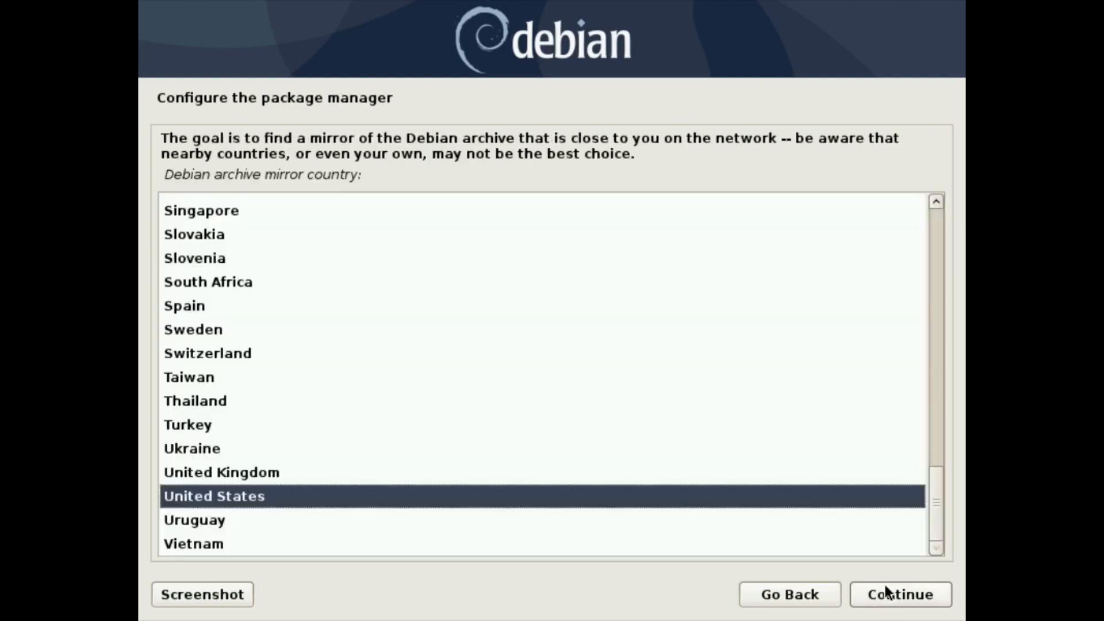
left_click(887, 592)
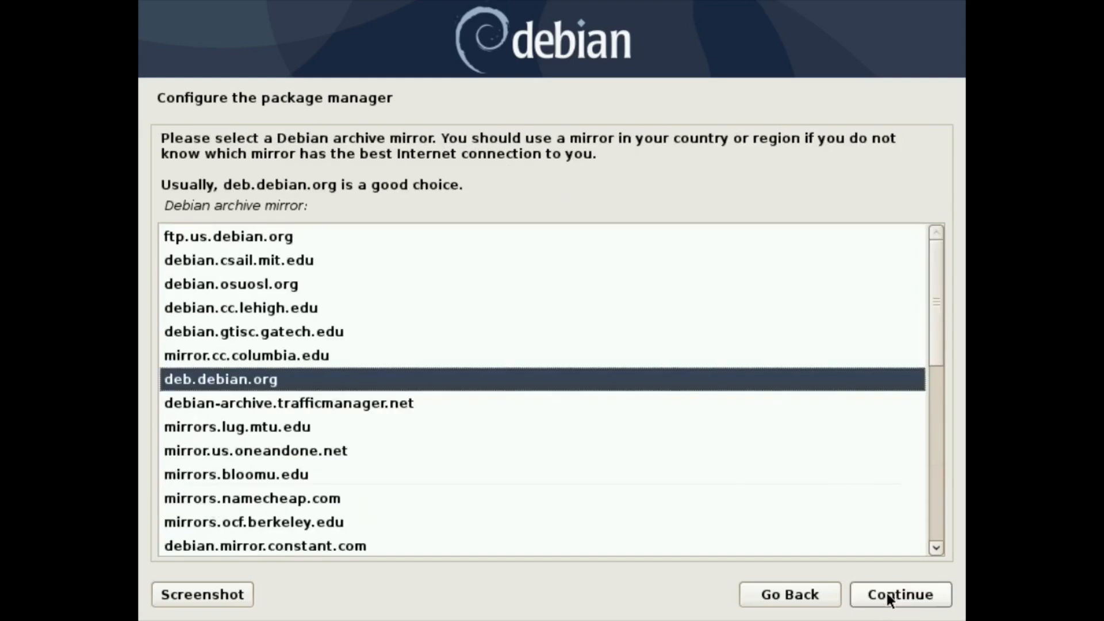
left_click(887, 592)
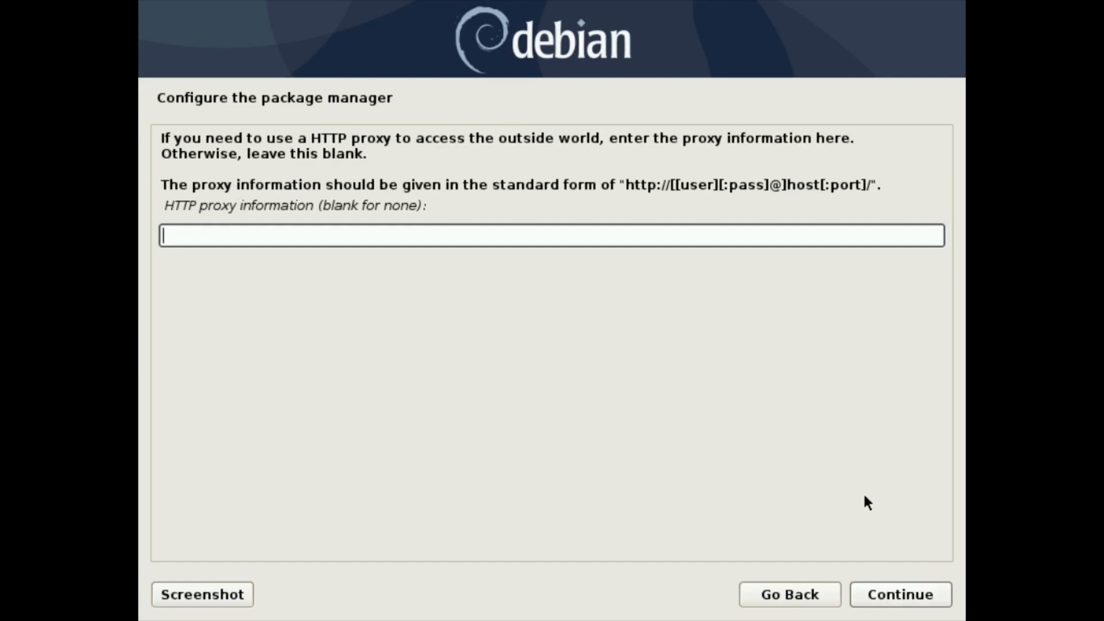
left_click(886, 602)
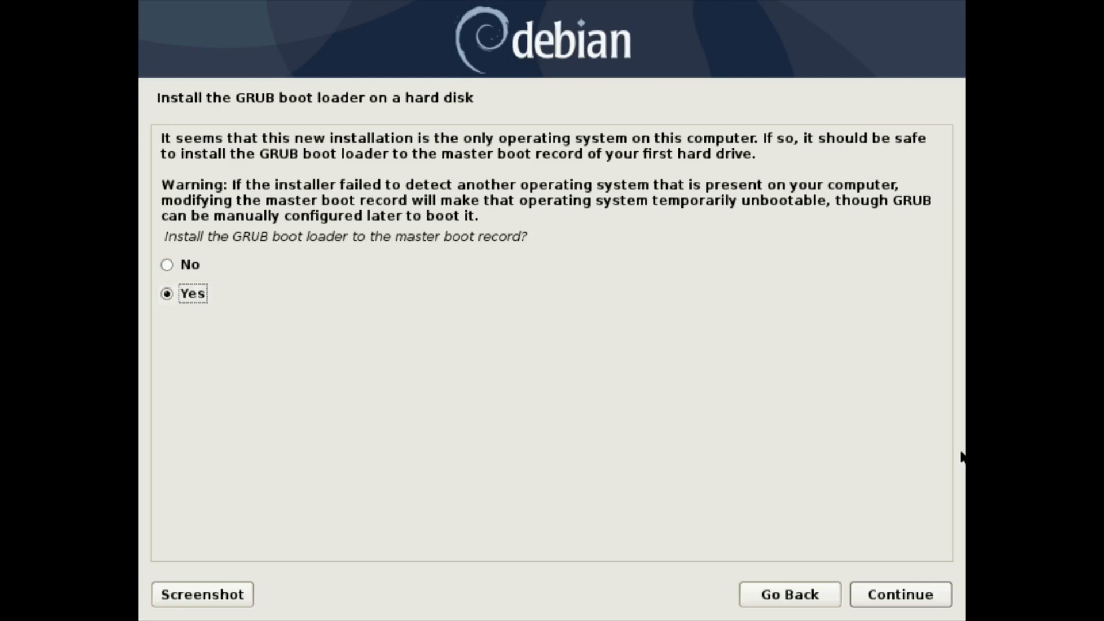
Step: Install the GRUB boot loader to the master boot record of /dev/vda
left_click(878, 598)
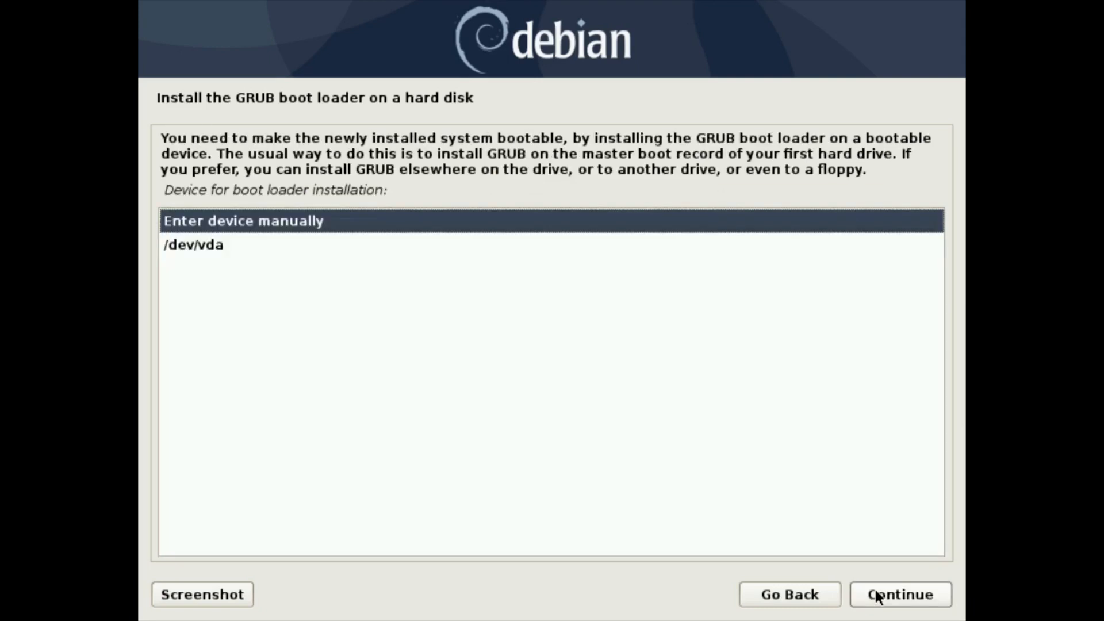
left_click(228, 242)
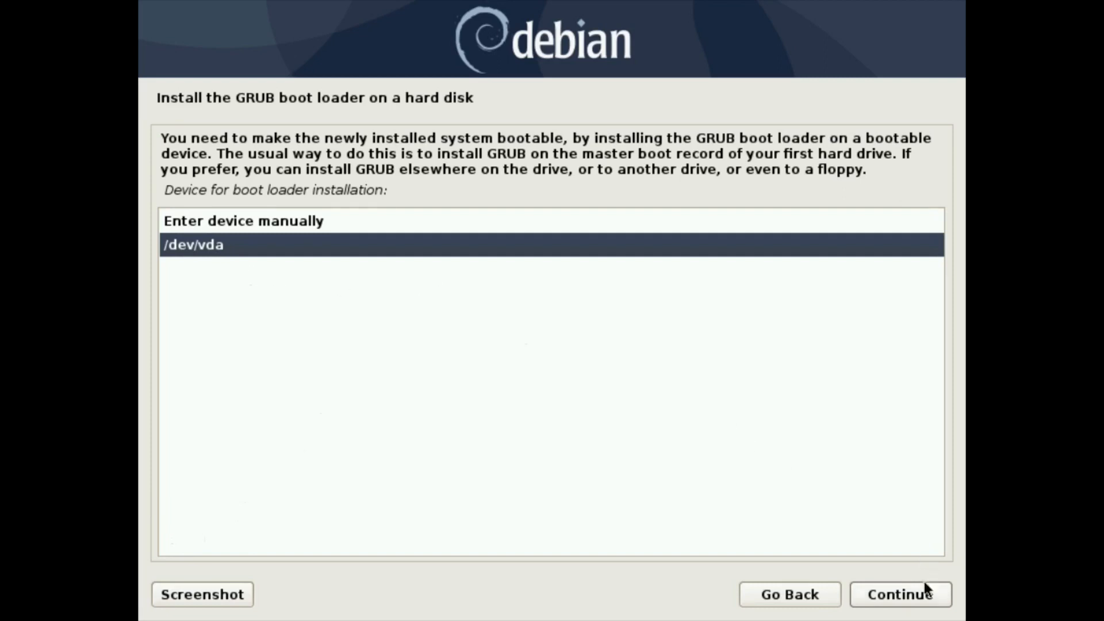
left_click(919, 604)
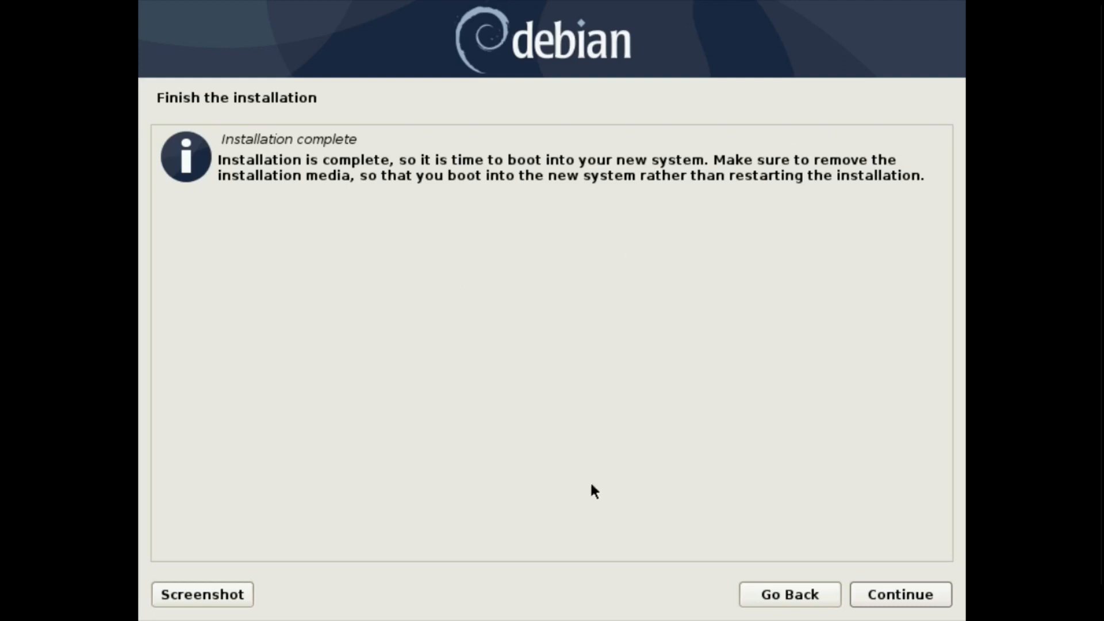
Step: Complete the installation to reboot into the new system, and show the debian-mbr virtual machine in full screen
left_click(902, 594)
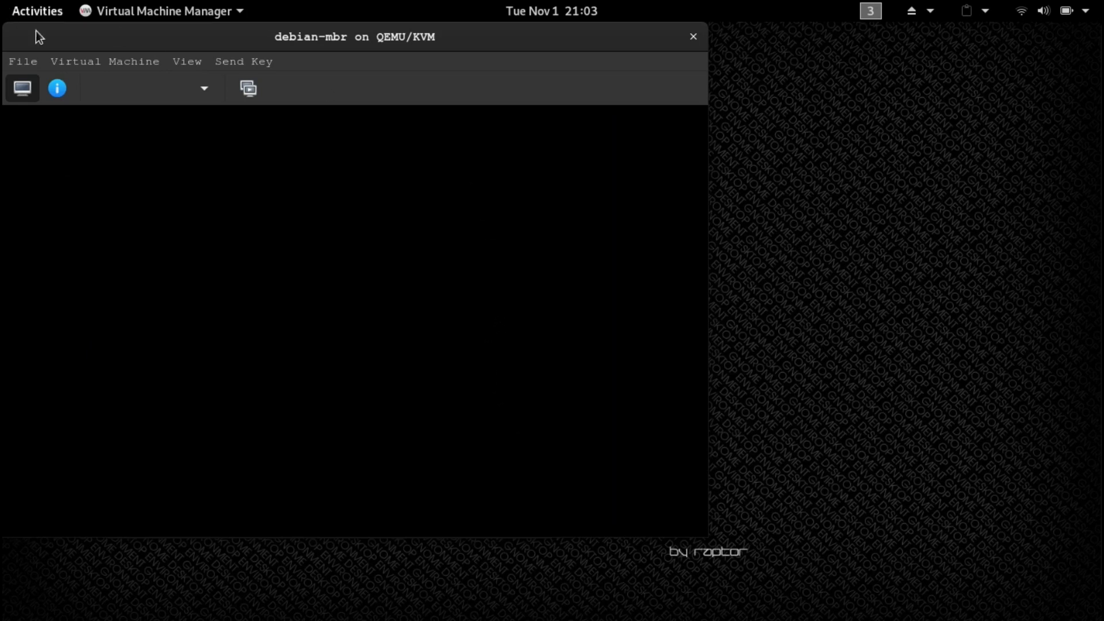
left_click(187, 64)
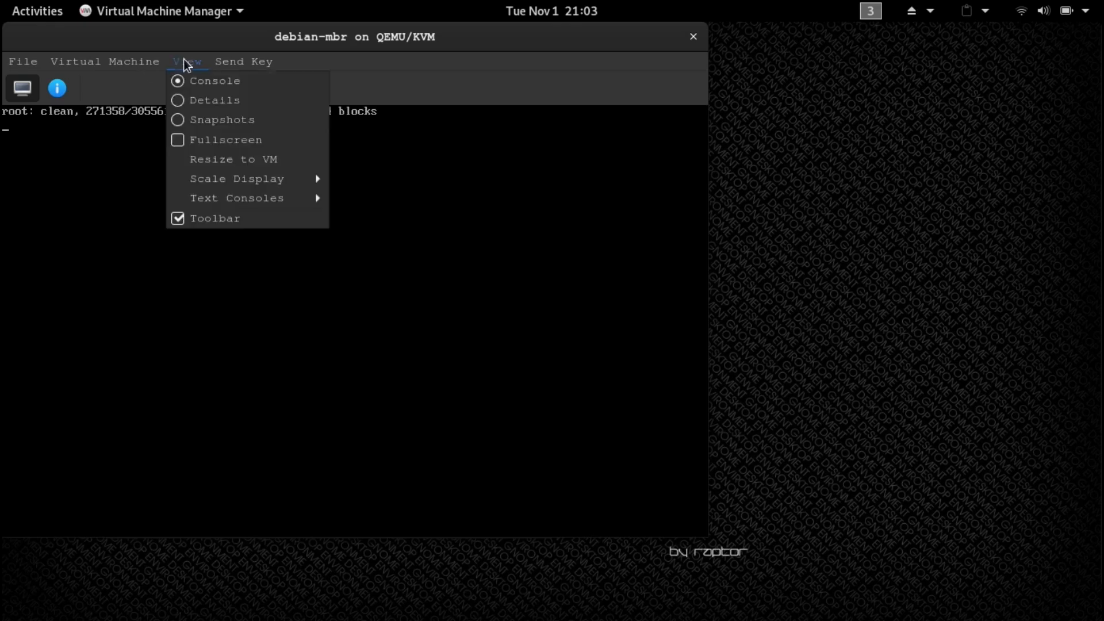
left_click(194, 139)
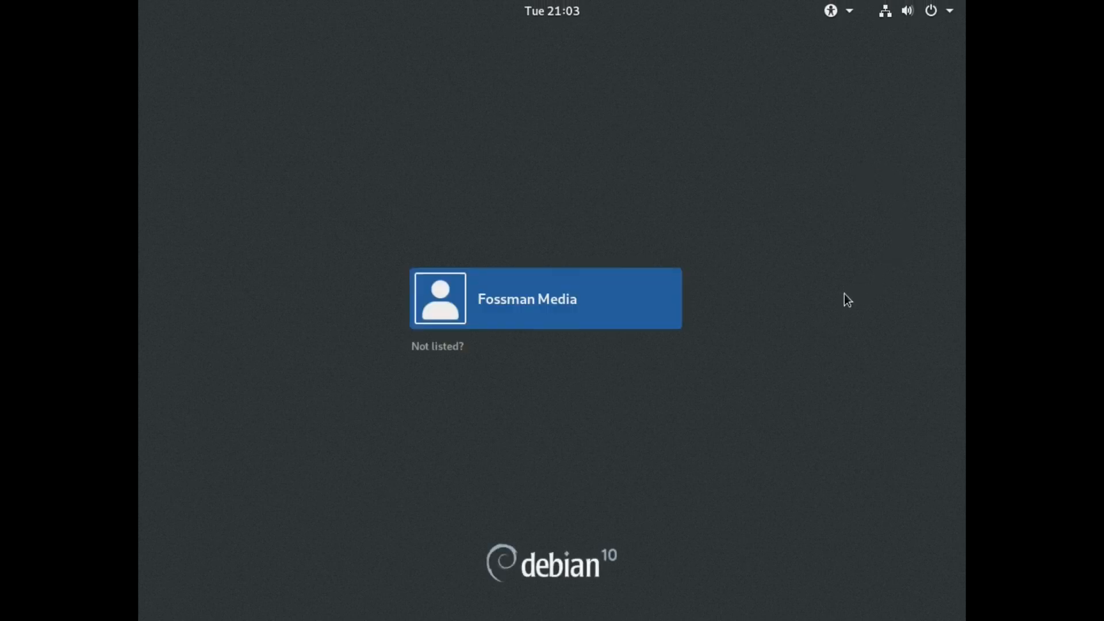
Step: Choose the System X11 Default session for the listed user and sign in with the account password
left_click(576, 309)
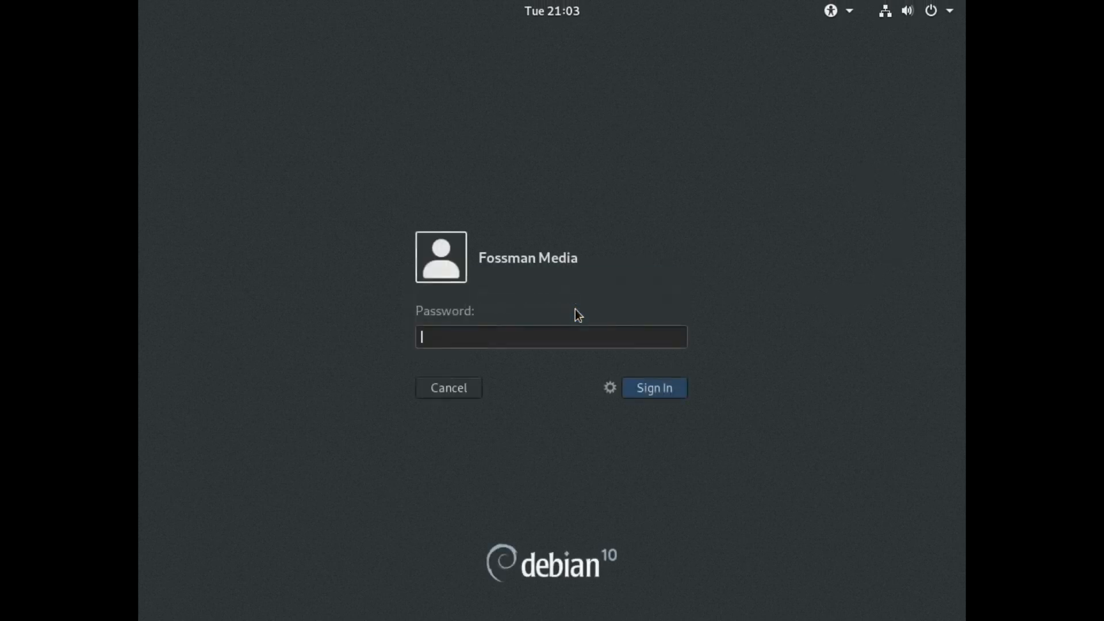
left_click(605, 391)
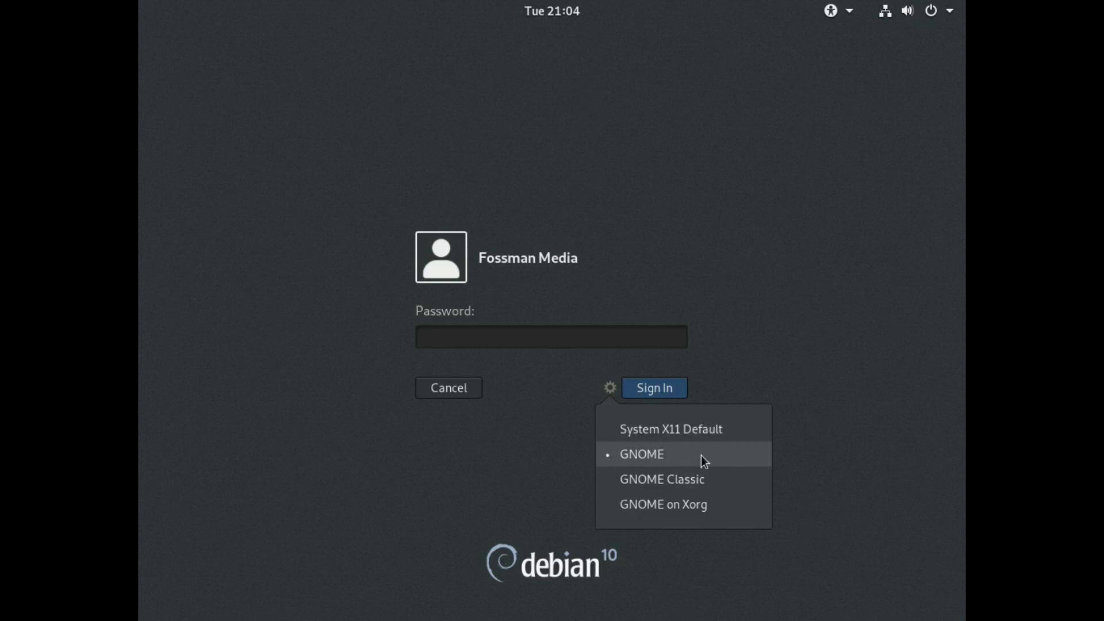
left_click(625, 434)
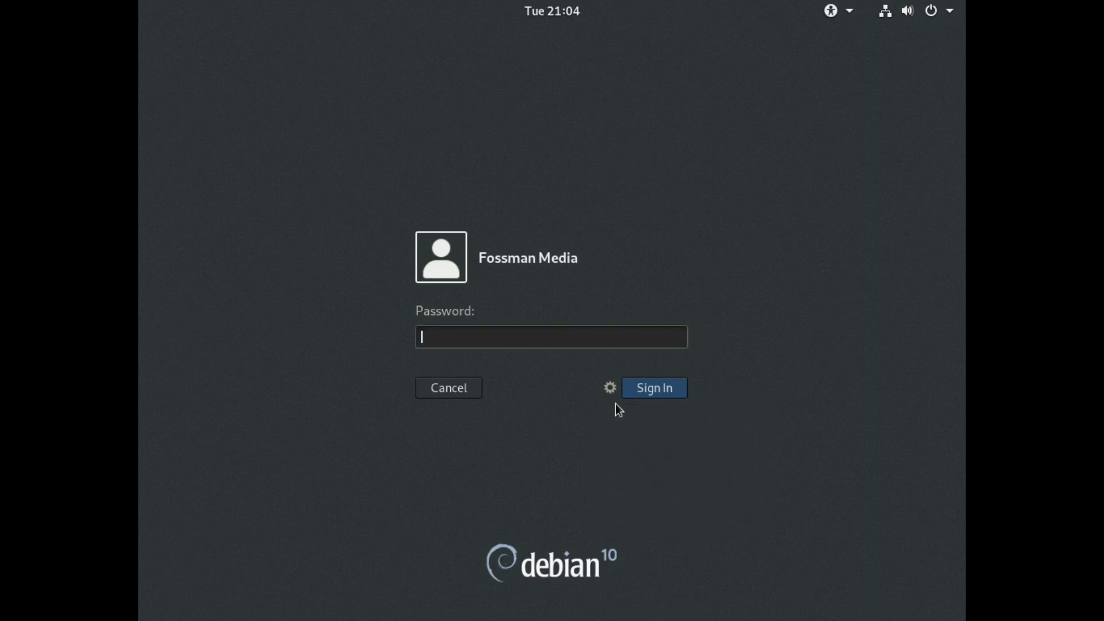
left_click(611, 387)
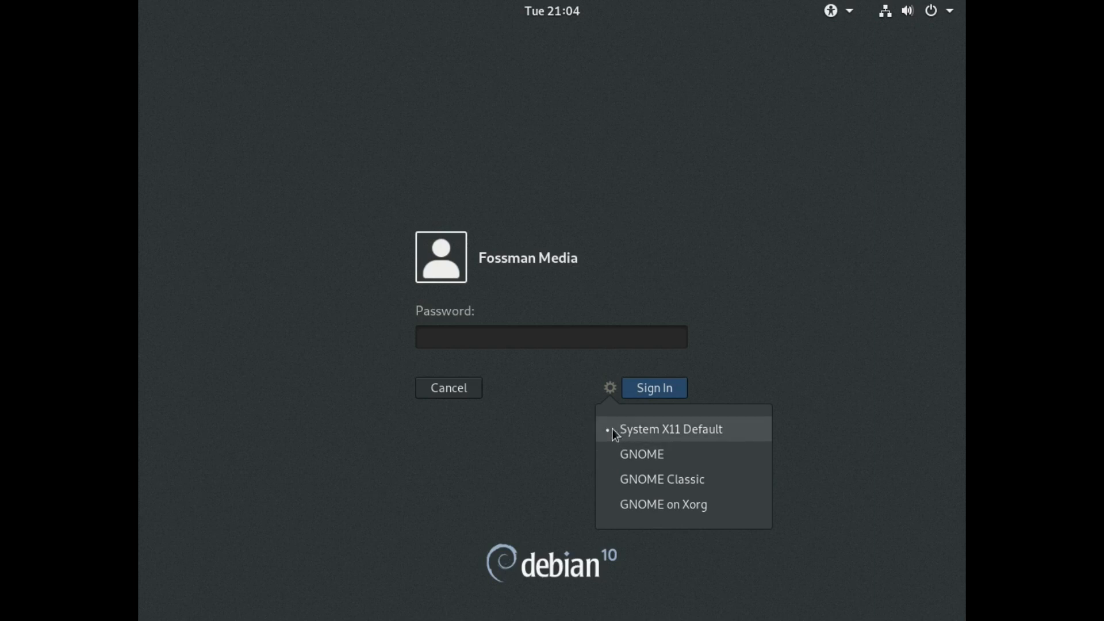
left_click(543, 429)
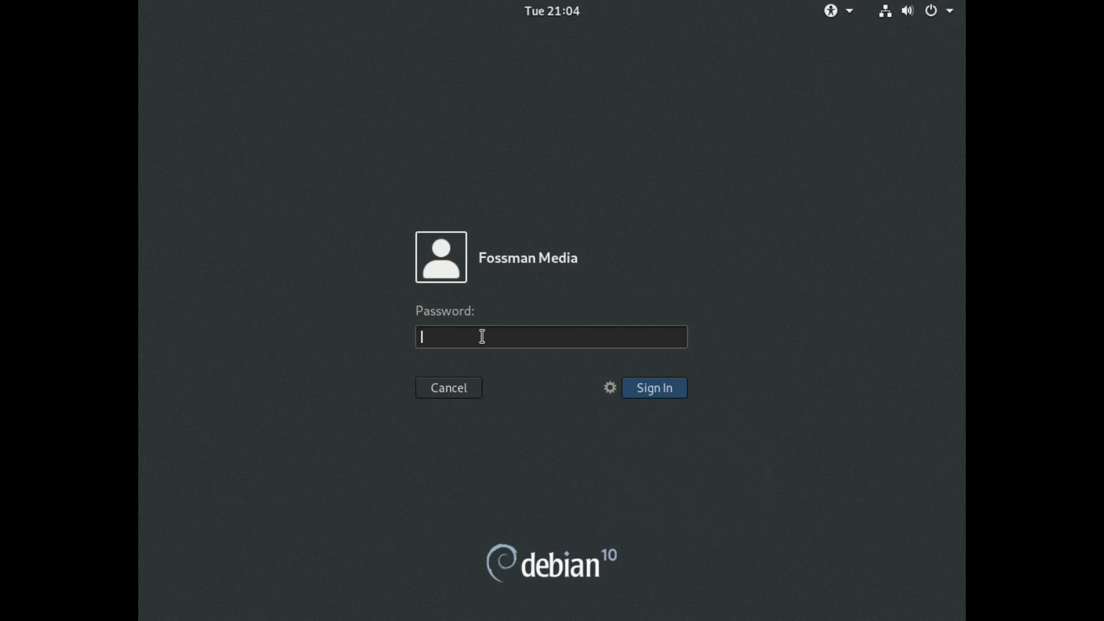
type("**********")
key("Return")
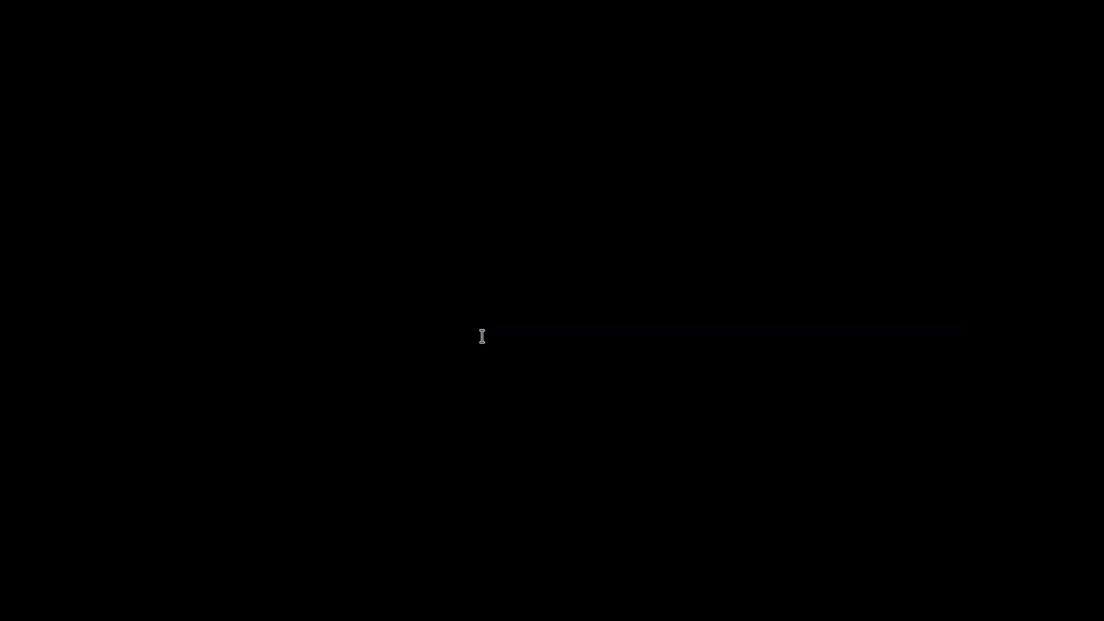
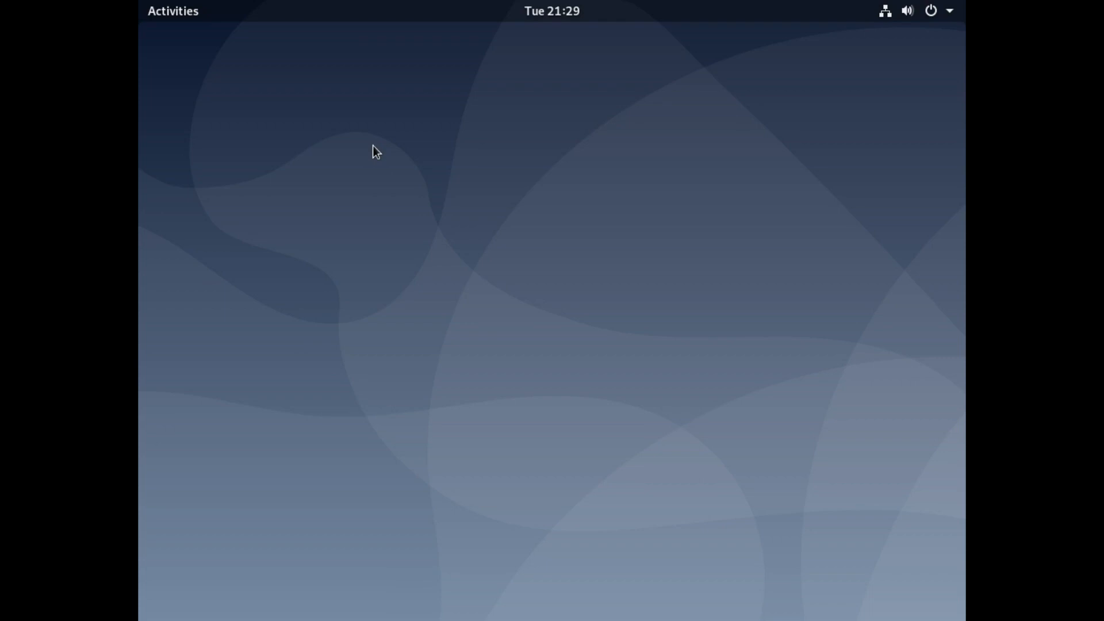
Step: Search for and open the Terminal application in the new desktop and maximize its window
key("super")
type("ter")
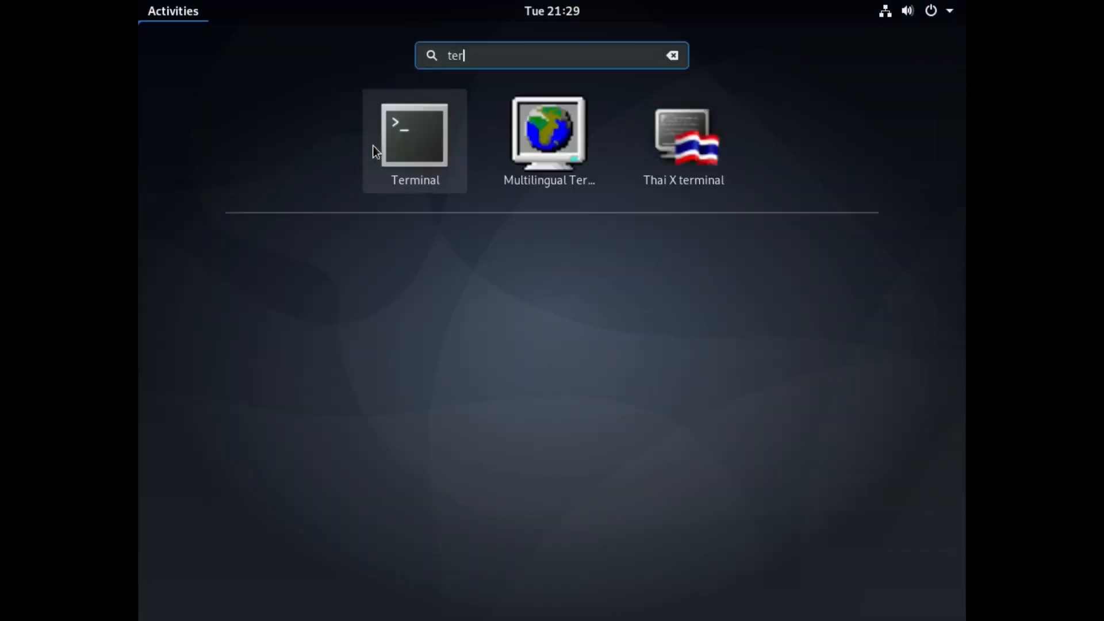
key("Return")
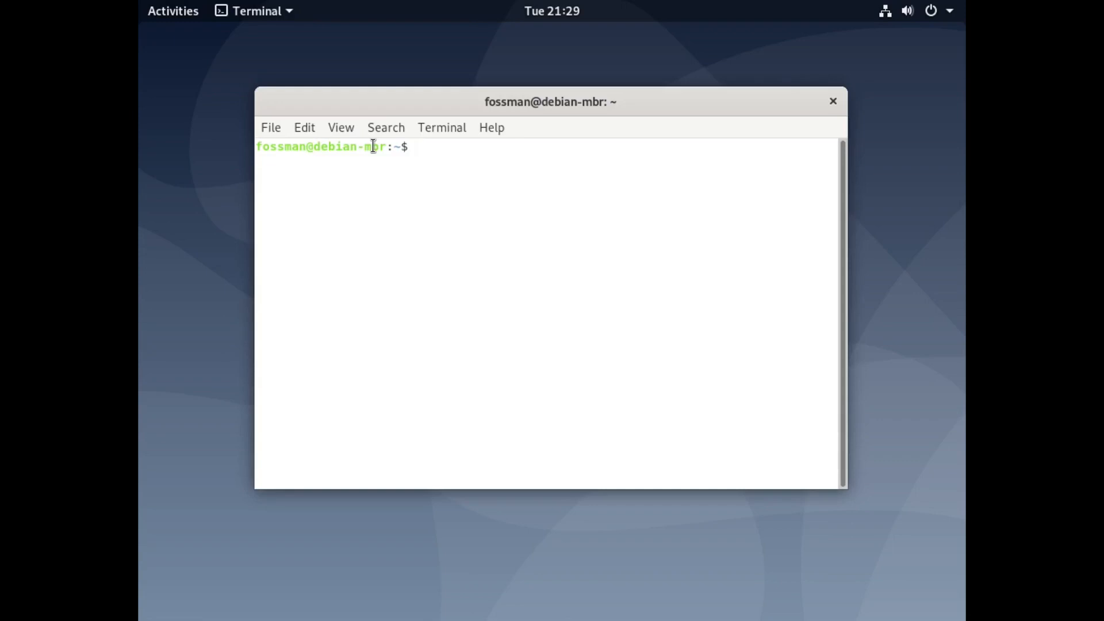
key("super+Up")
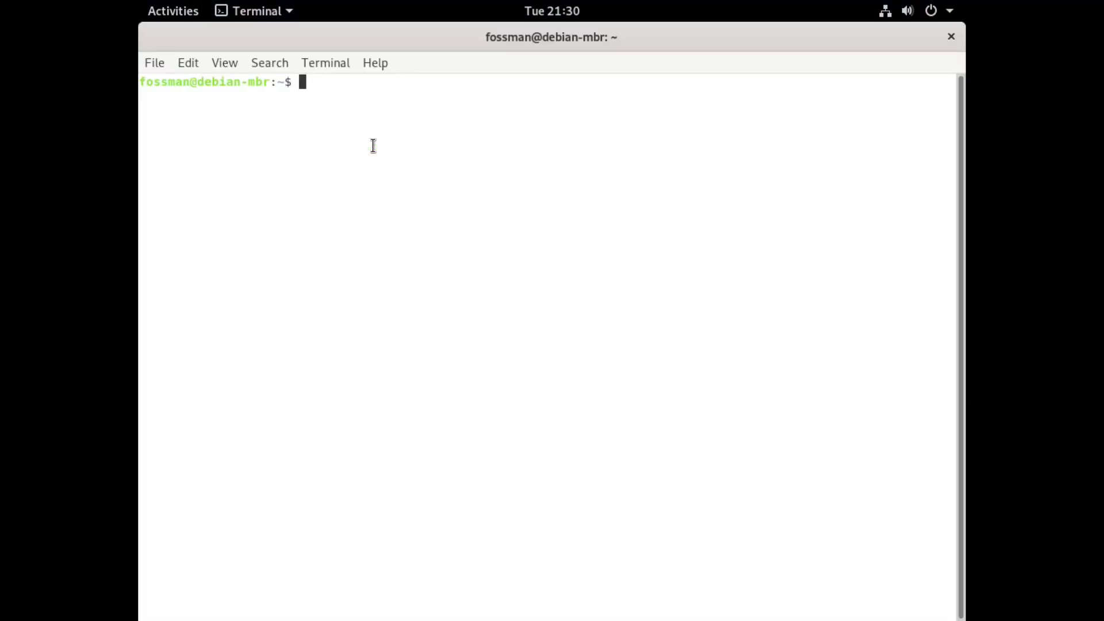
Step: List the block devices with lsblk and the filesystem usage with df -h, clearing the terminal when done
type("lsblk")
key("Return")
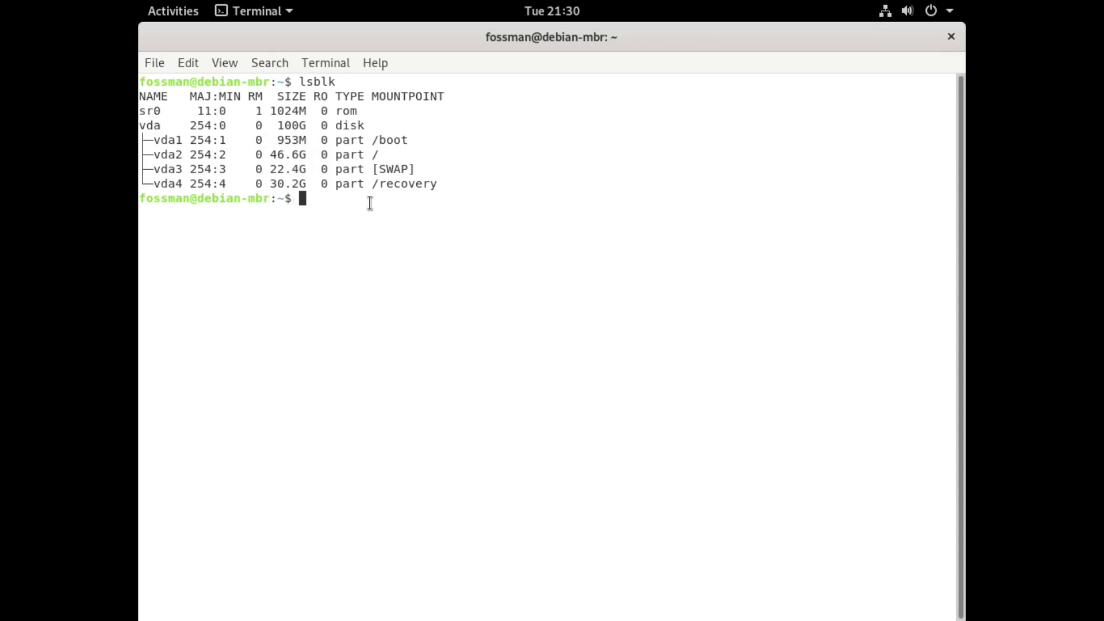
type("df -h")
key("Return")
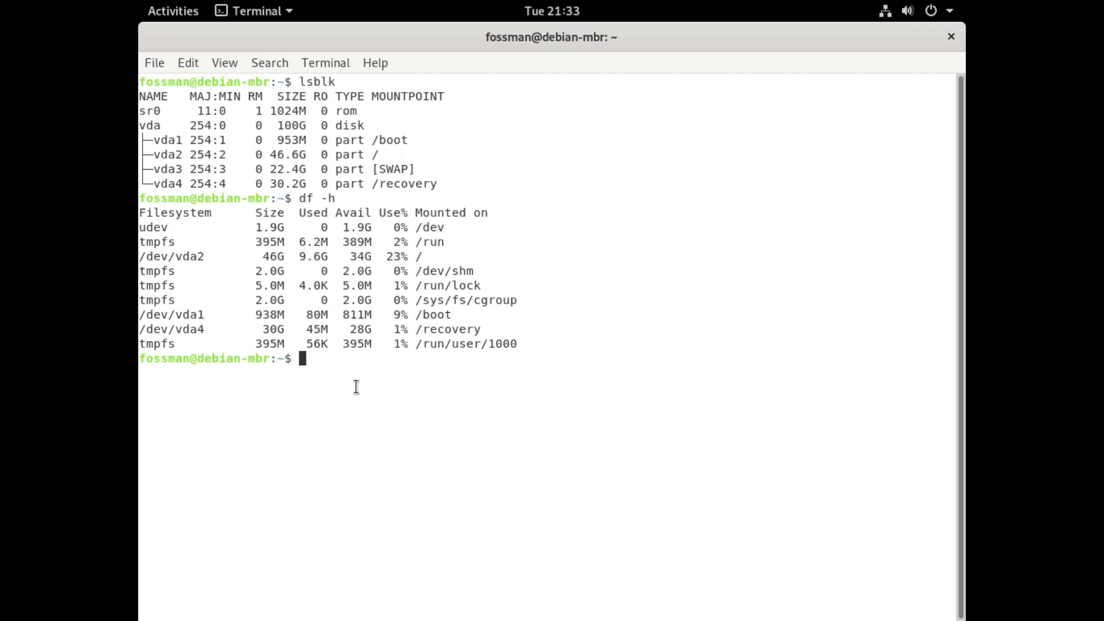
type("clear")
key("Return")
type("sudo apt in")
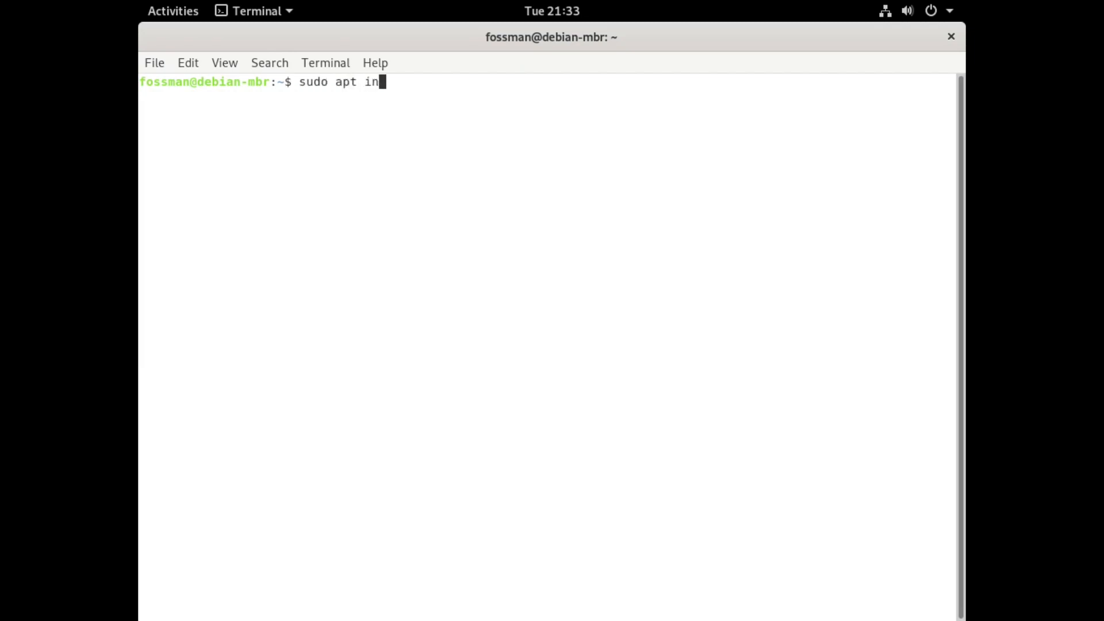
type("stall timeh")
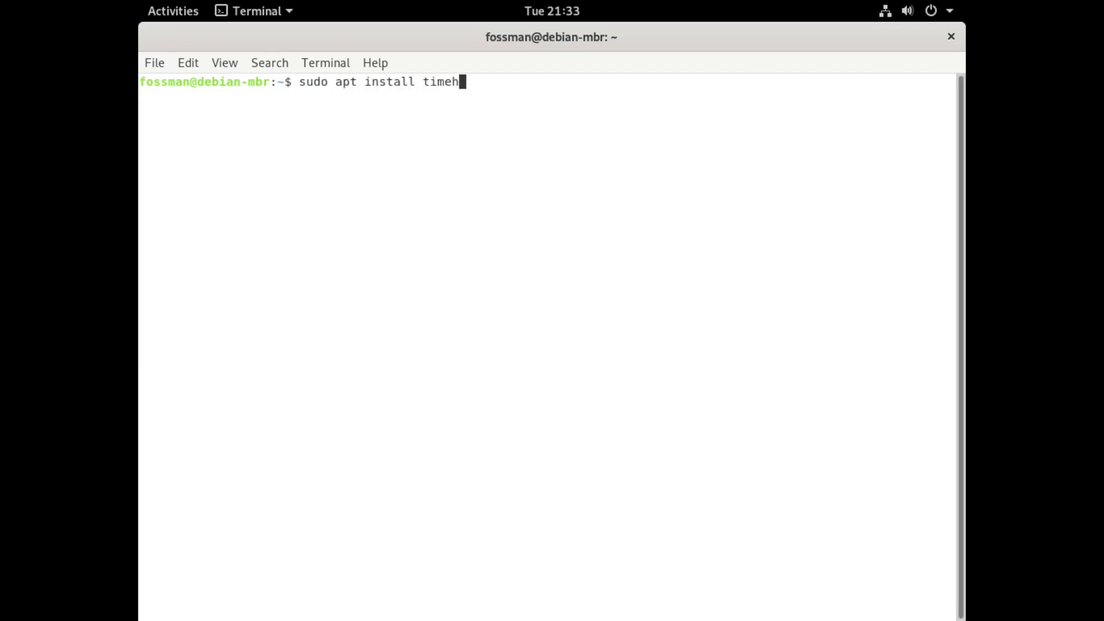
type("hift")
key("BackSpace")
key("BackSpace")
key("BackSpace")
key("BackSpace")
key("BackSpace")
key("BackSpace")
key("BackSpace")
key("BackSpace")
key("BackSpace")
key("BackSpace")
key("BackSpace")
key("BackSpace")
key("BackSpace")
key("BackSpace")
key("BackSpace")
key("BackSpace")
key("BackSpace")
key("BackSpace")
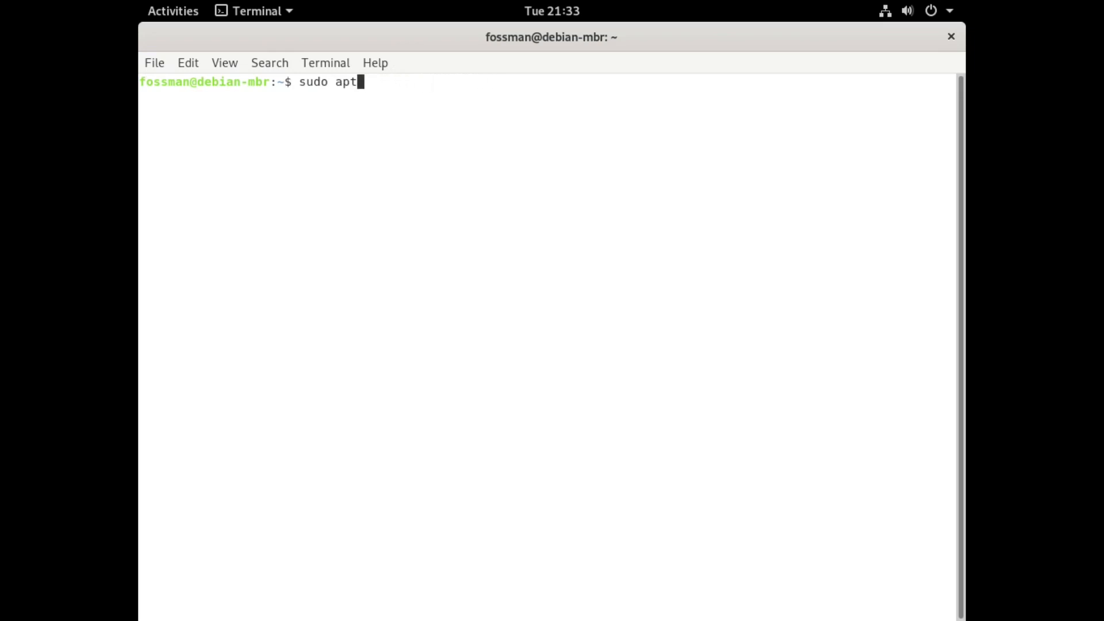
Step: Refresh the package lists with sudo apt update, authorizing it with the account password
type("update")
key("Return")
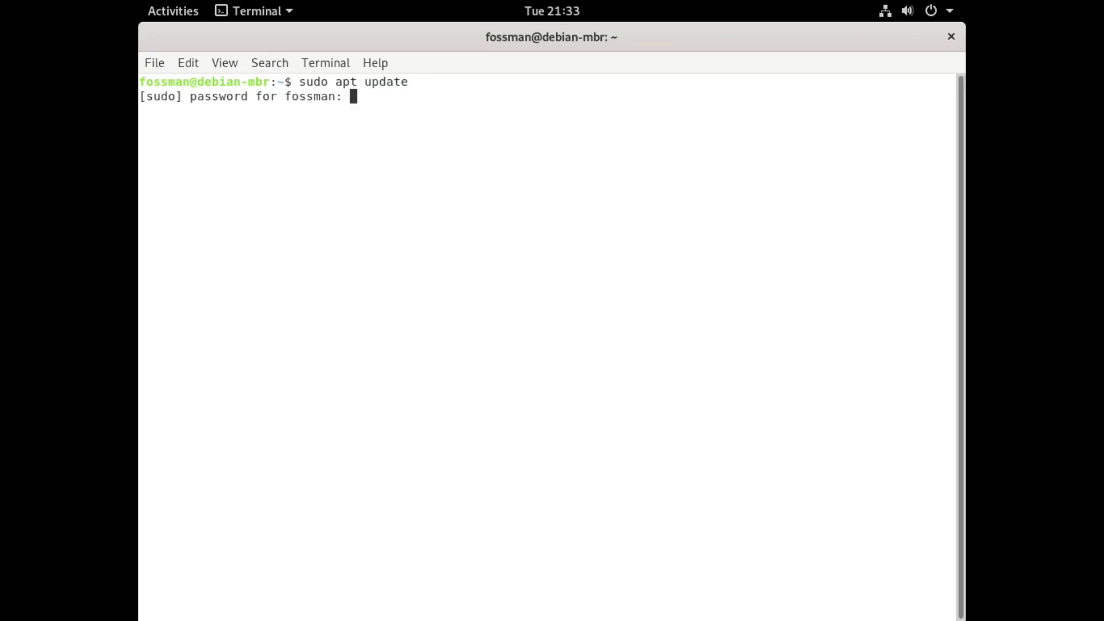
key("Return")
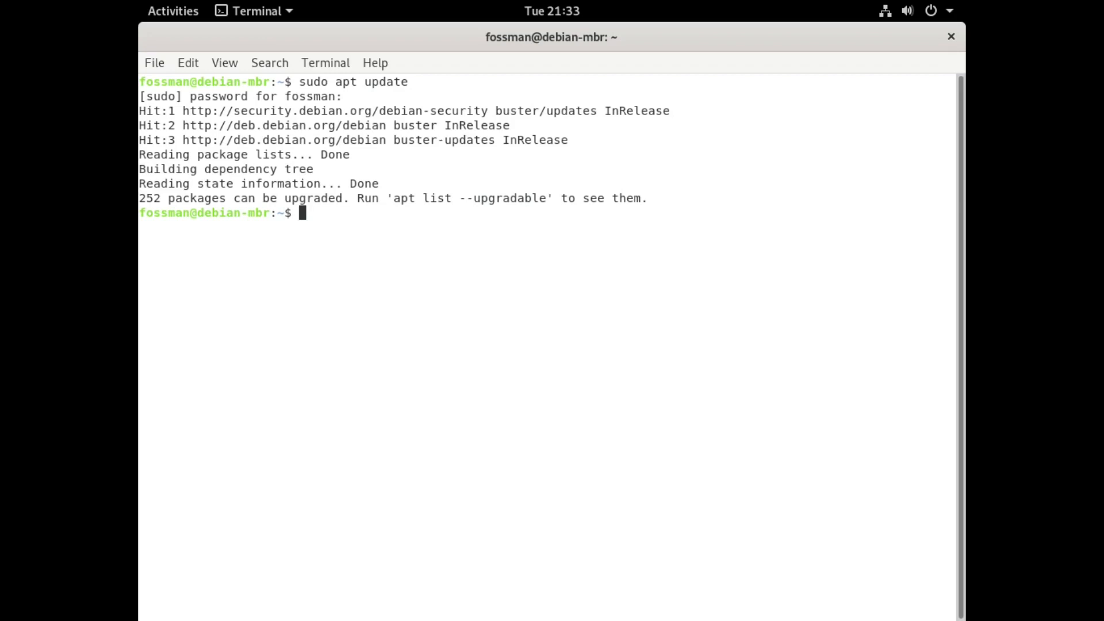
Step: Install the timeshift package with sudo apt install timeshift and accept the additional packages
type("sudo apt install timeshift")
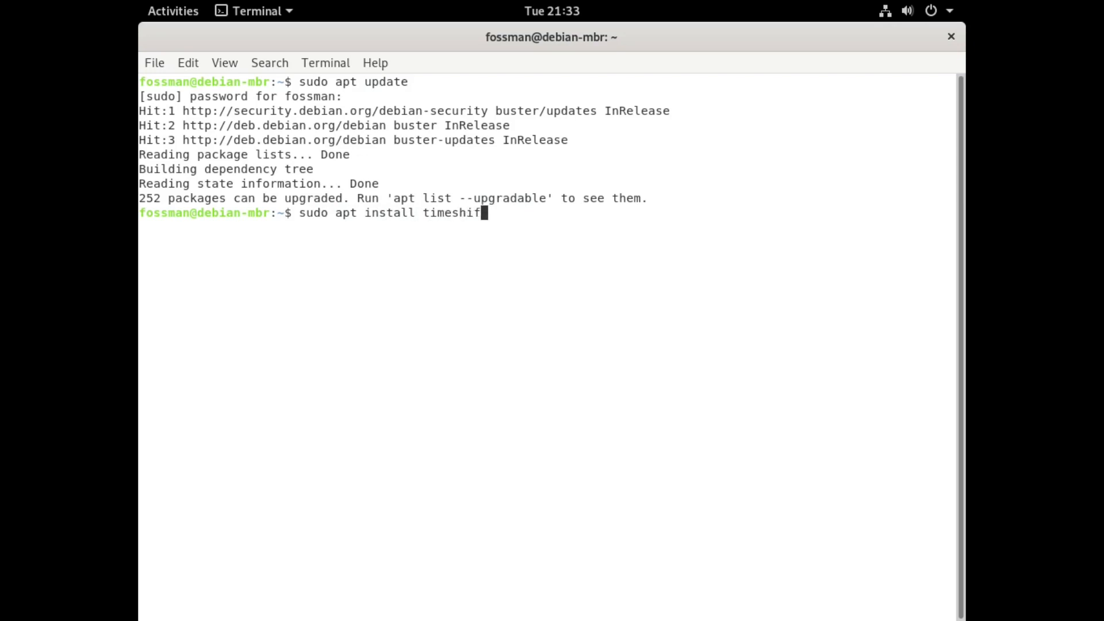
key("Return")
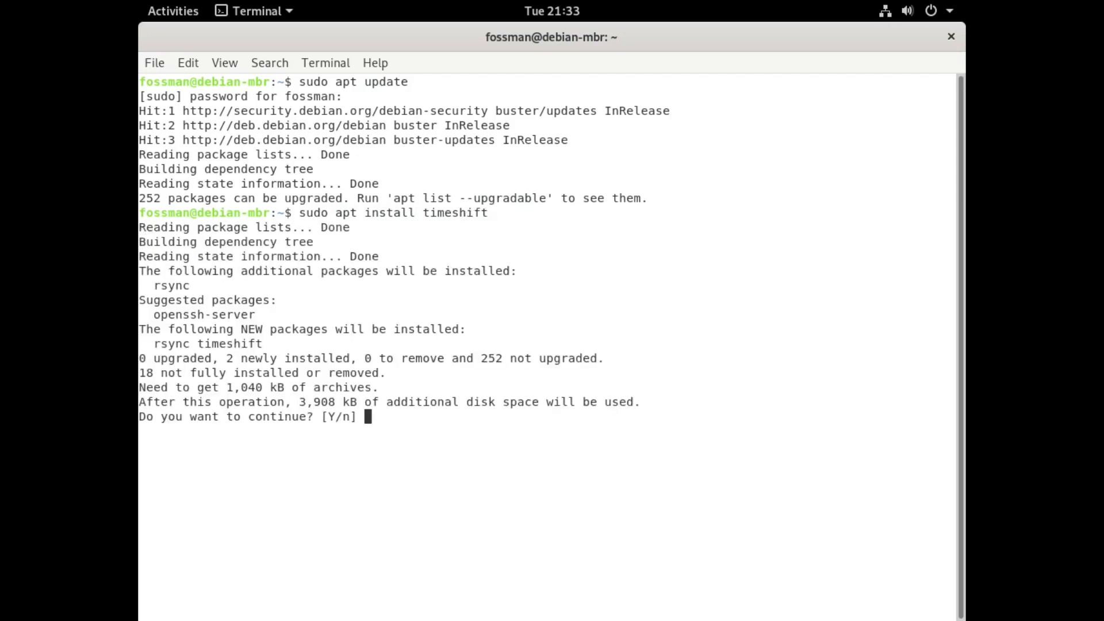
type("y")
key("Return")
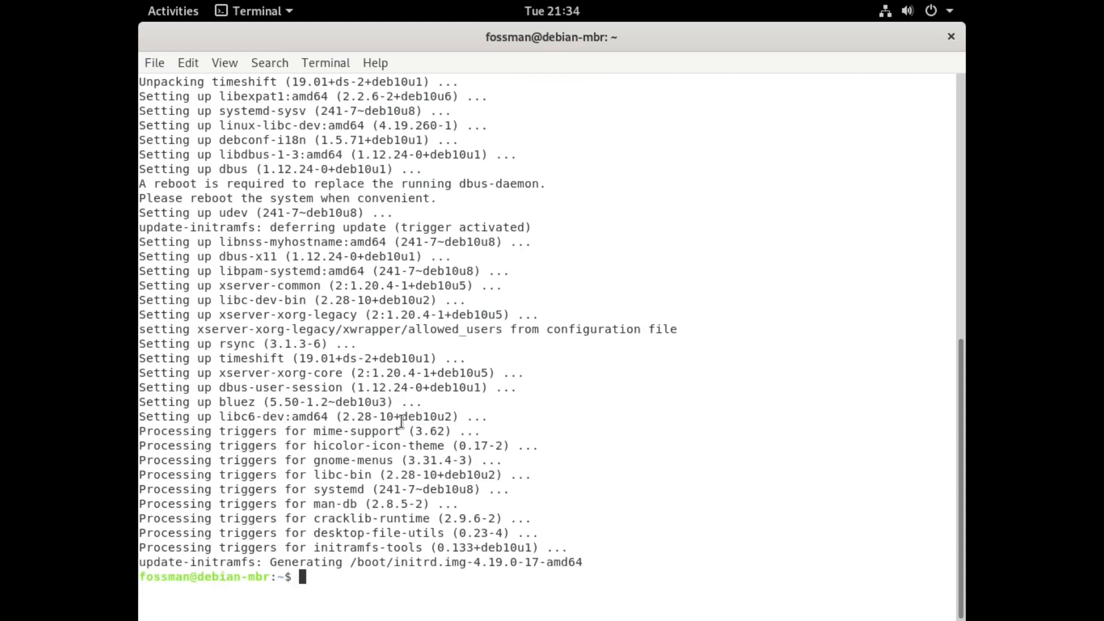
Step: Check the package status with apt search timeshift, and exit the cleared terminal
type("apt search timeshift")
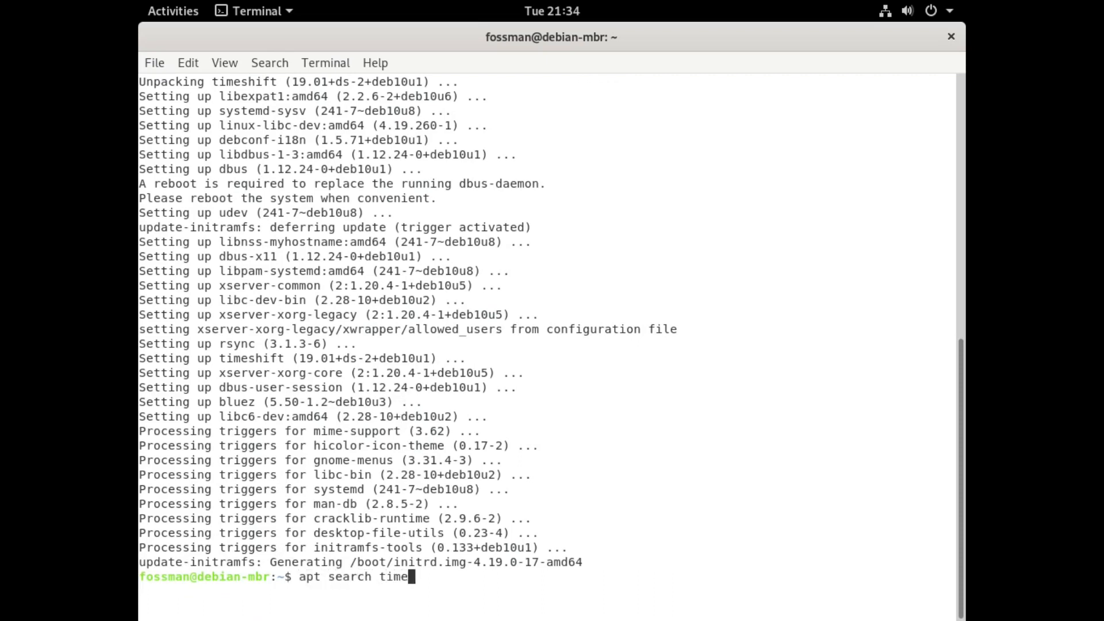
key("Return")
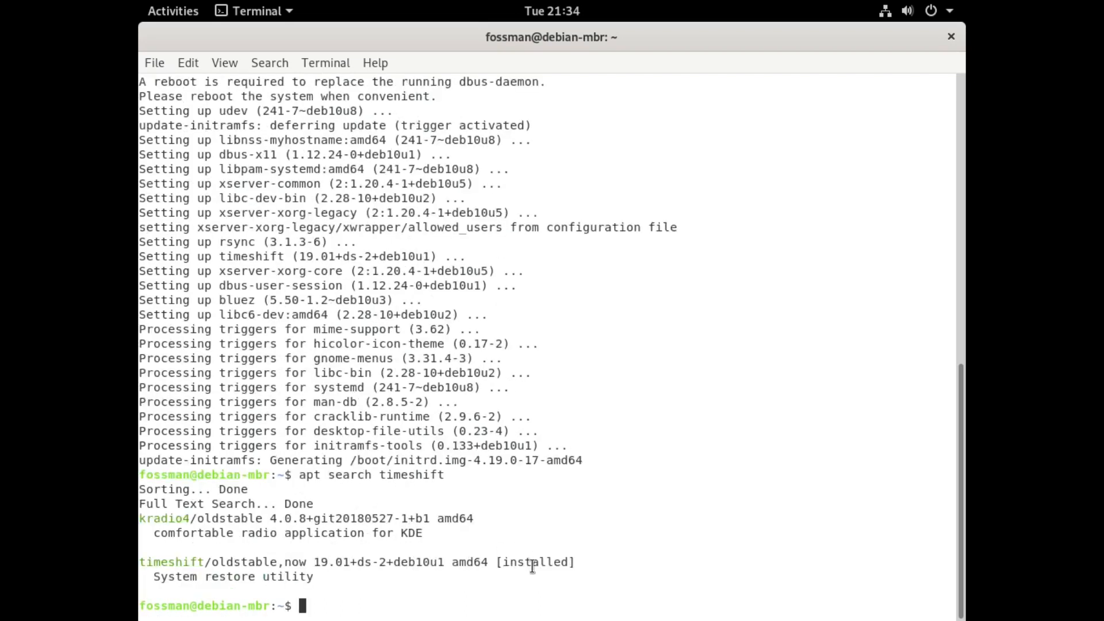
type("clear")
key("Return")
type("exit")
key("Return")
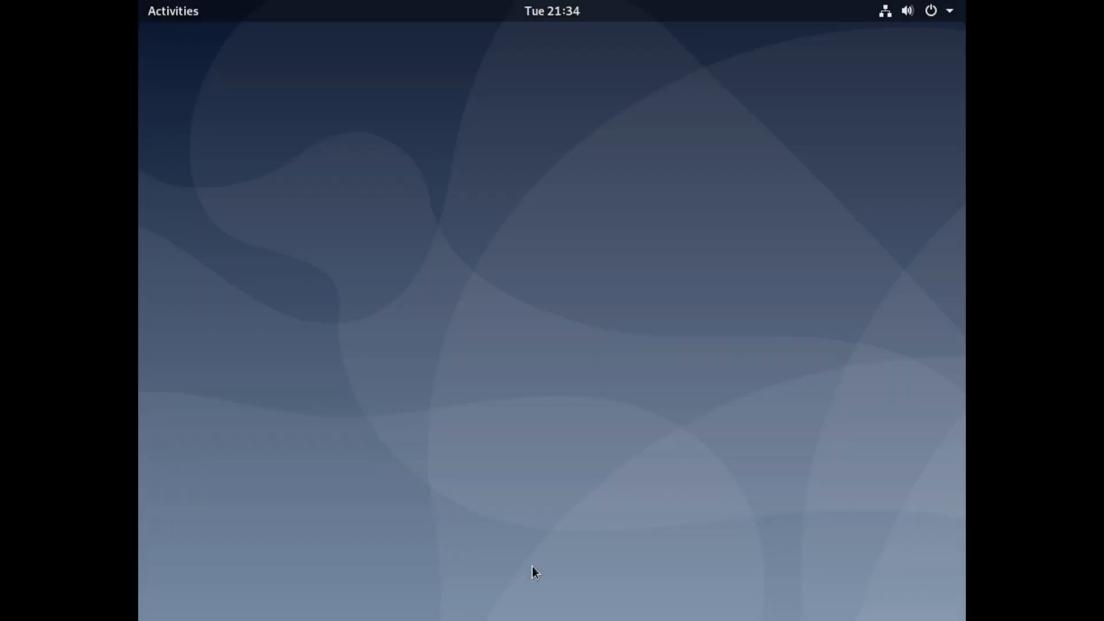
Step: Search for and launch Timeshift, authenticating with the account password
key("super")
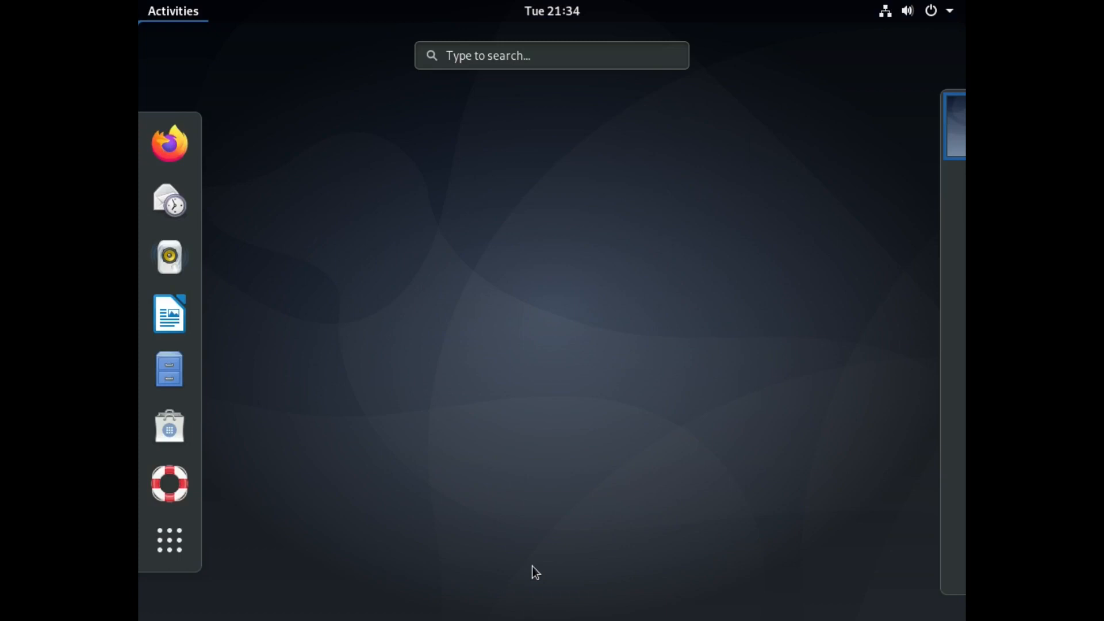
type("time")
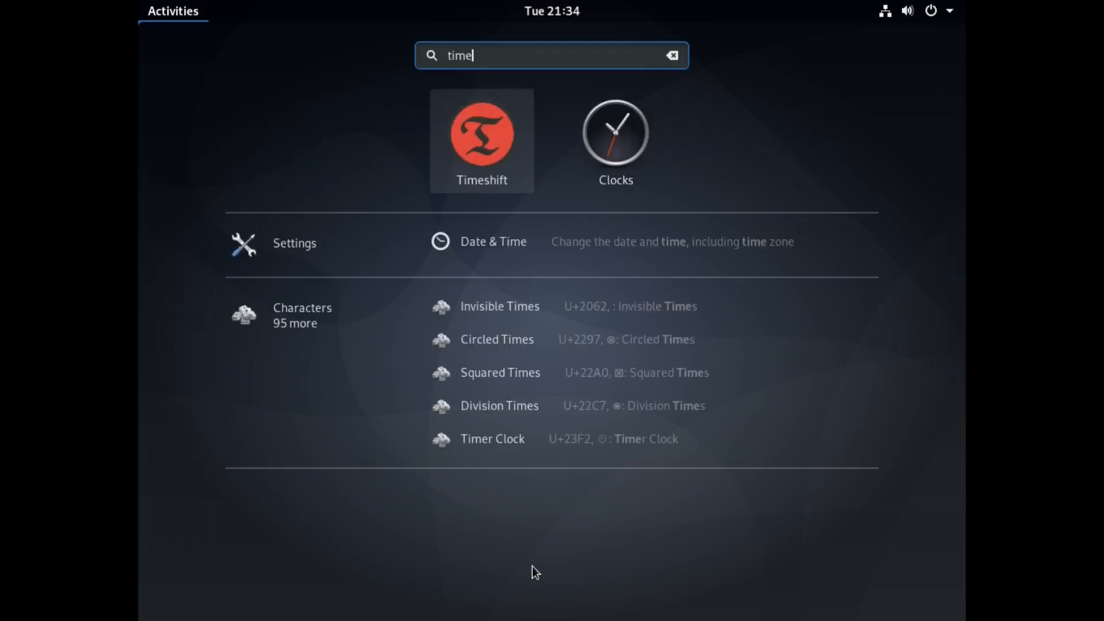
key("Return")
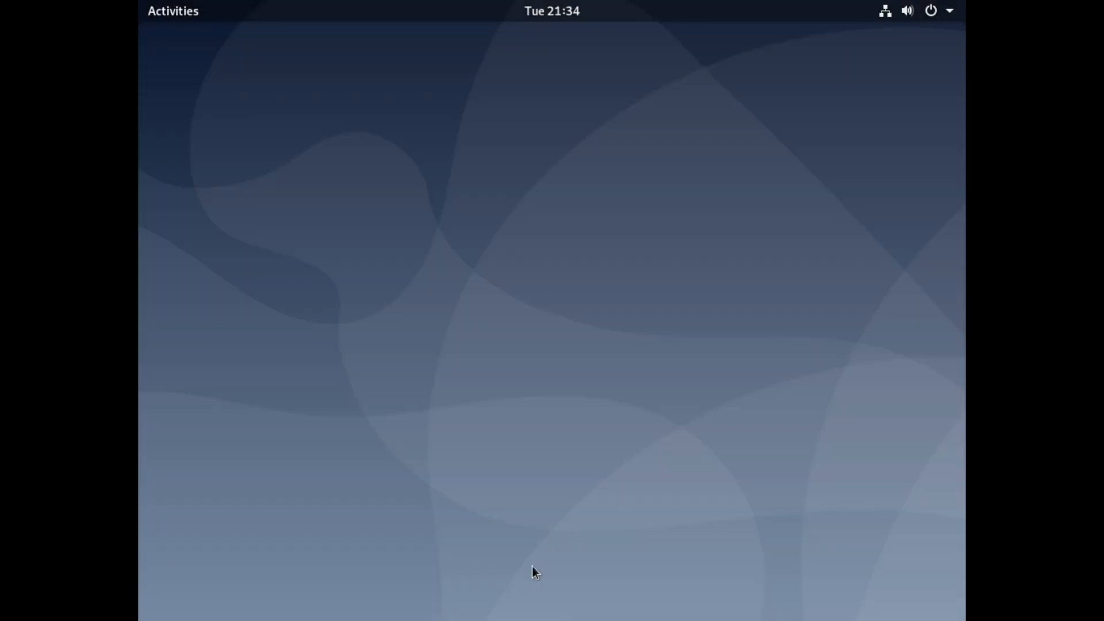
type("••••••••••")
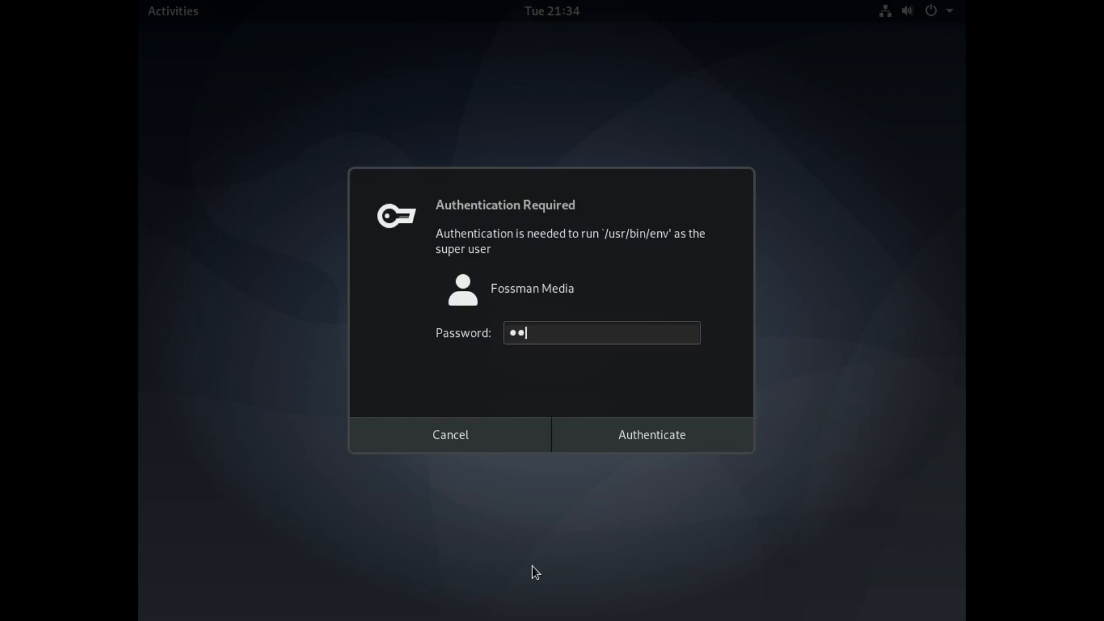
key("Return")
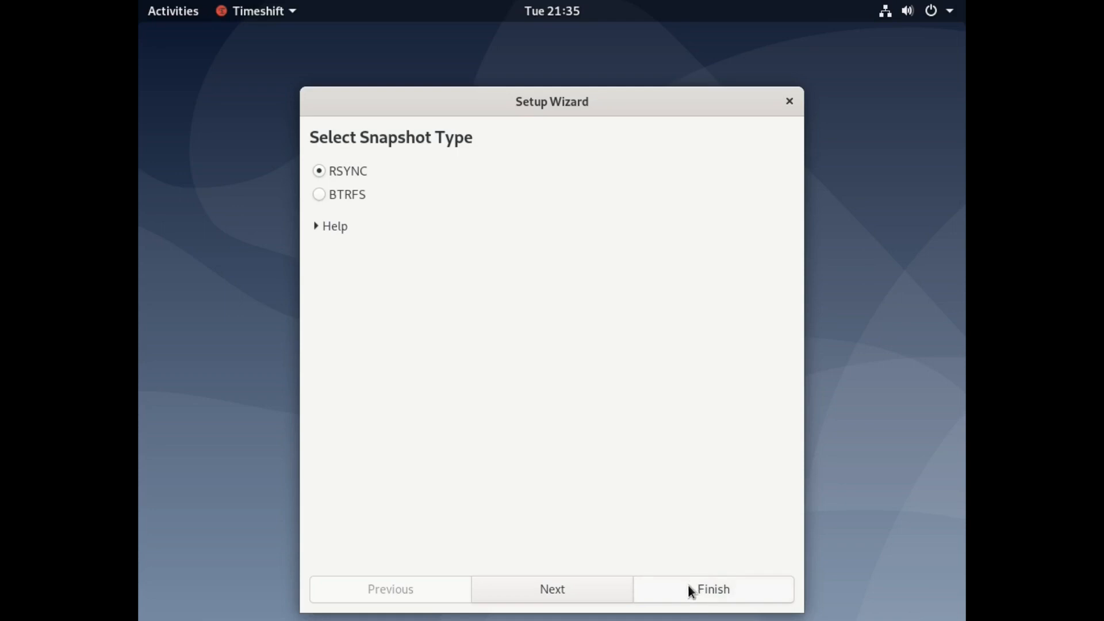
Step: Keep RSYNC as the Timeshift snapshot type and choose the recovery partition vda4 as the snapshot location
left_click(553, 589)
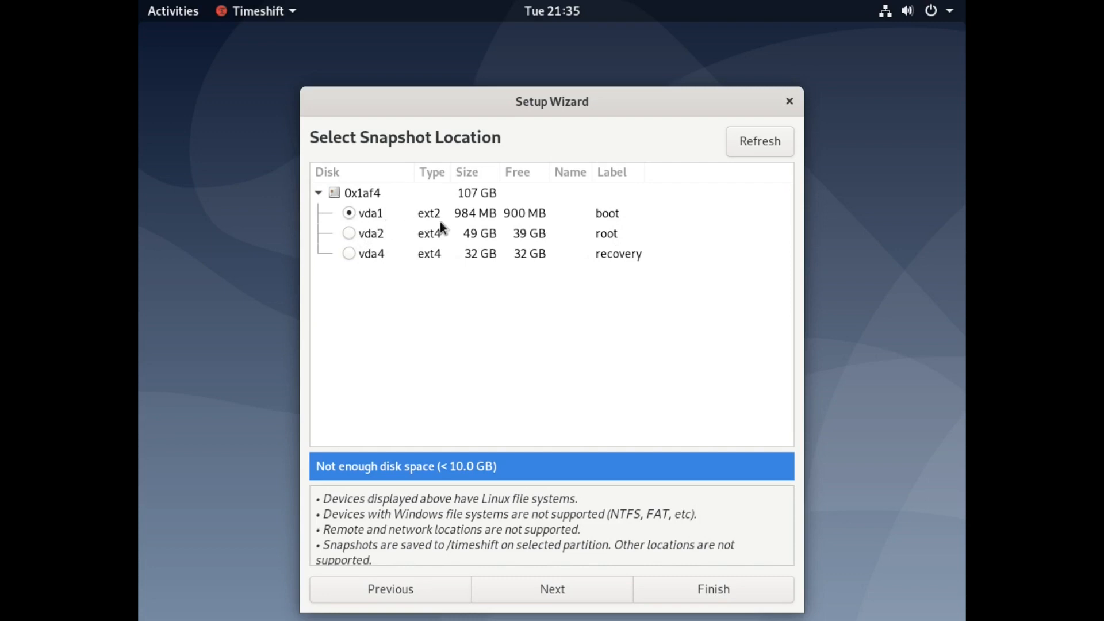
left_click(349, 254)
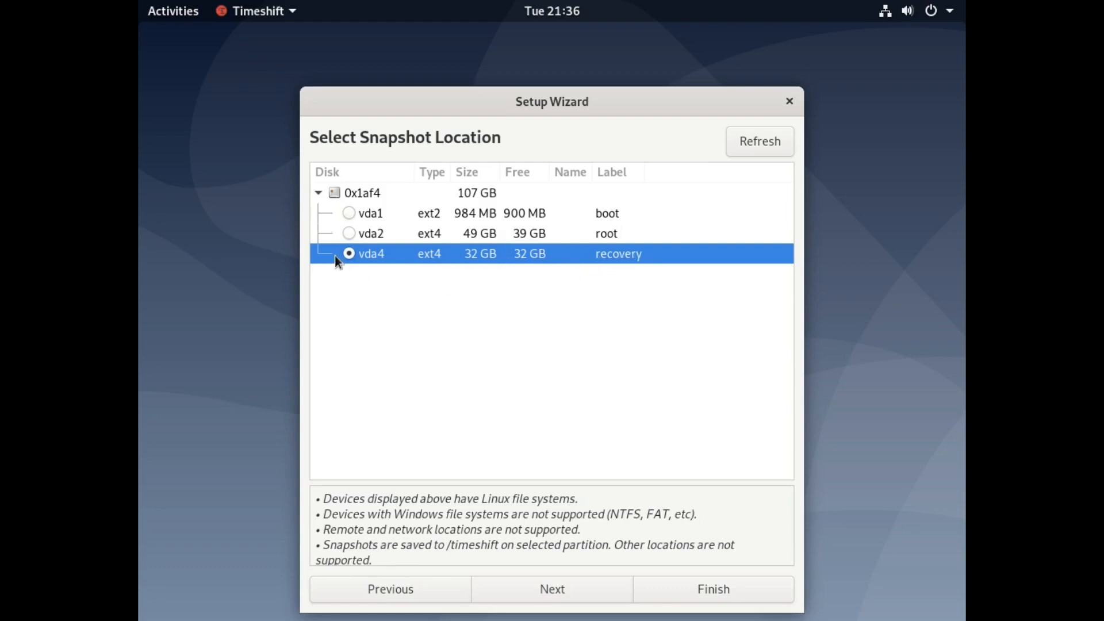
left_click(534, 588)
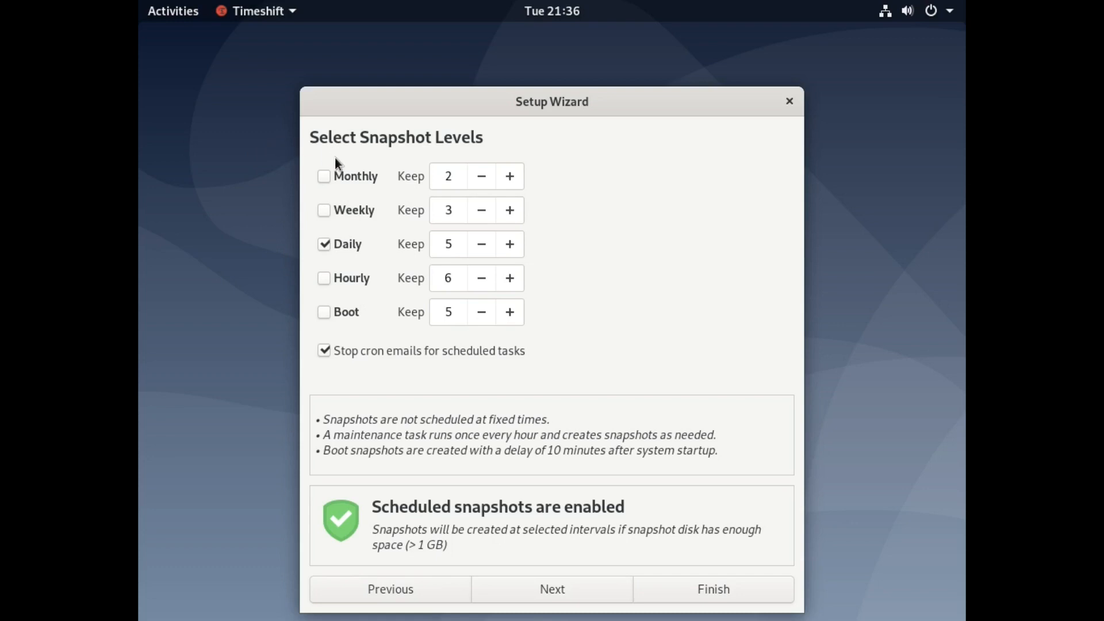
Step: Disable the daily snapshot level, keep all user home directories excluded, and finish the setup wizard
left_click(324, 245)
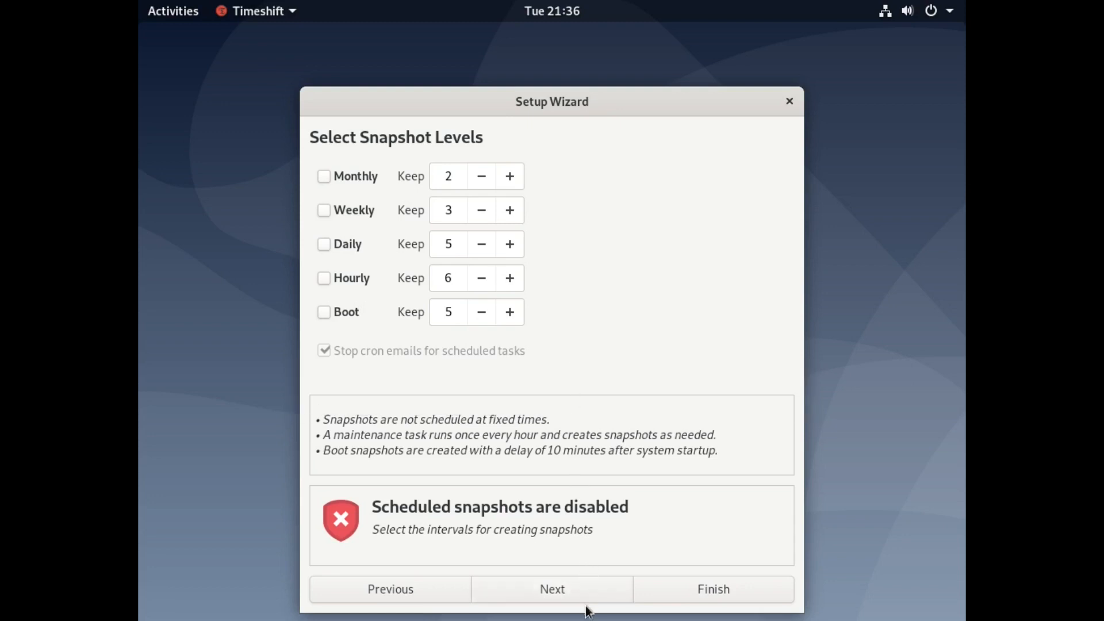
left_click(581, 589)
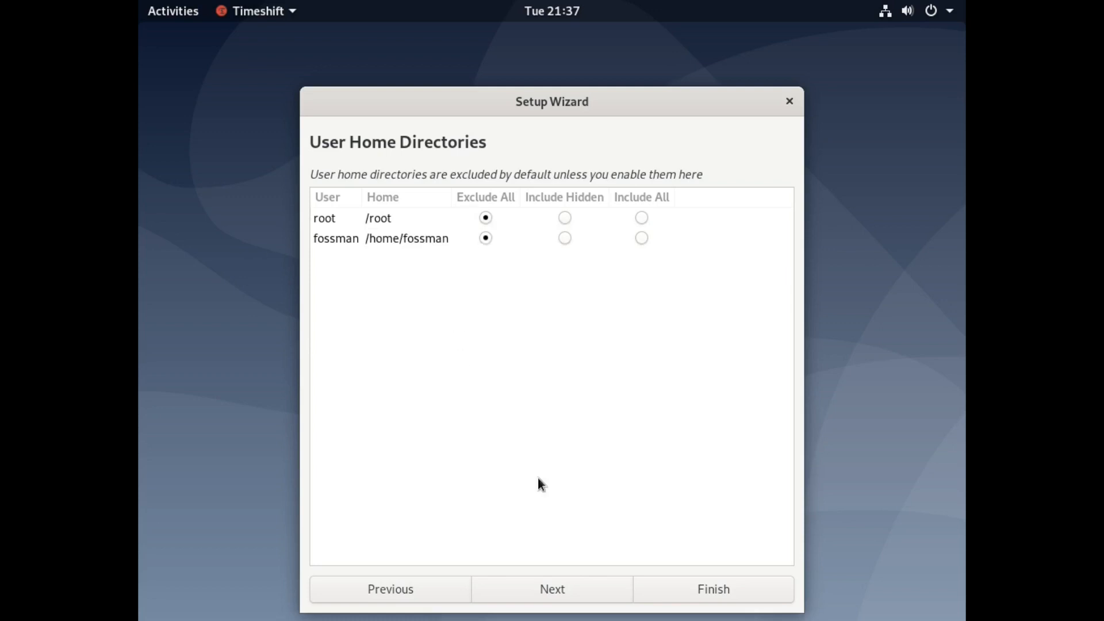
left_click(577, 598)
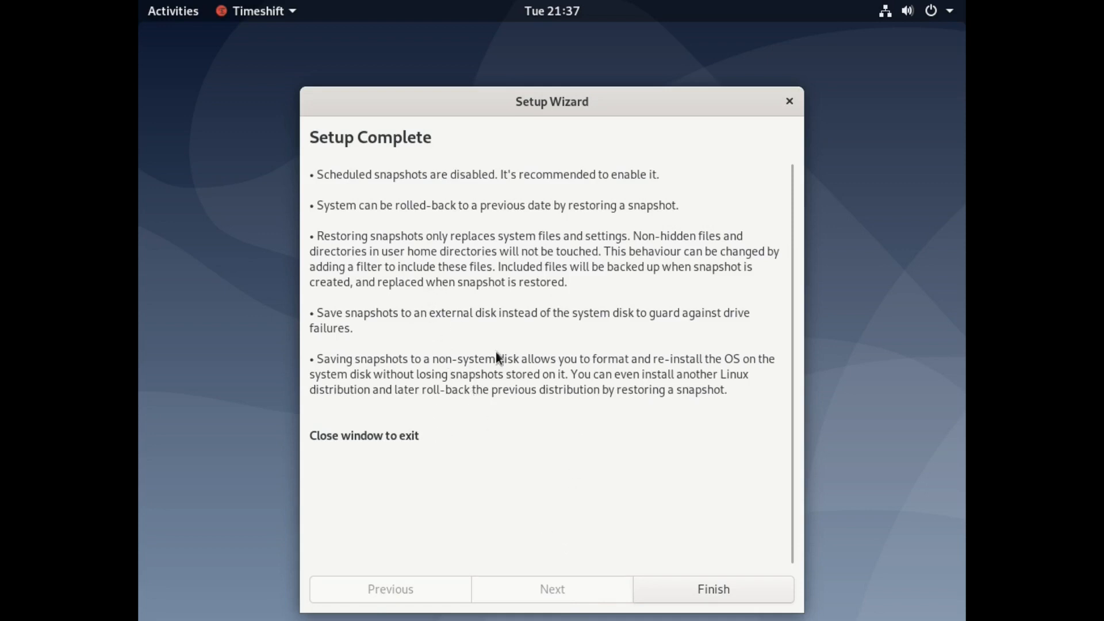
left_click(696, 585)
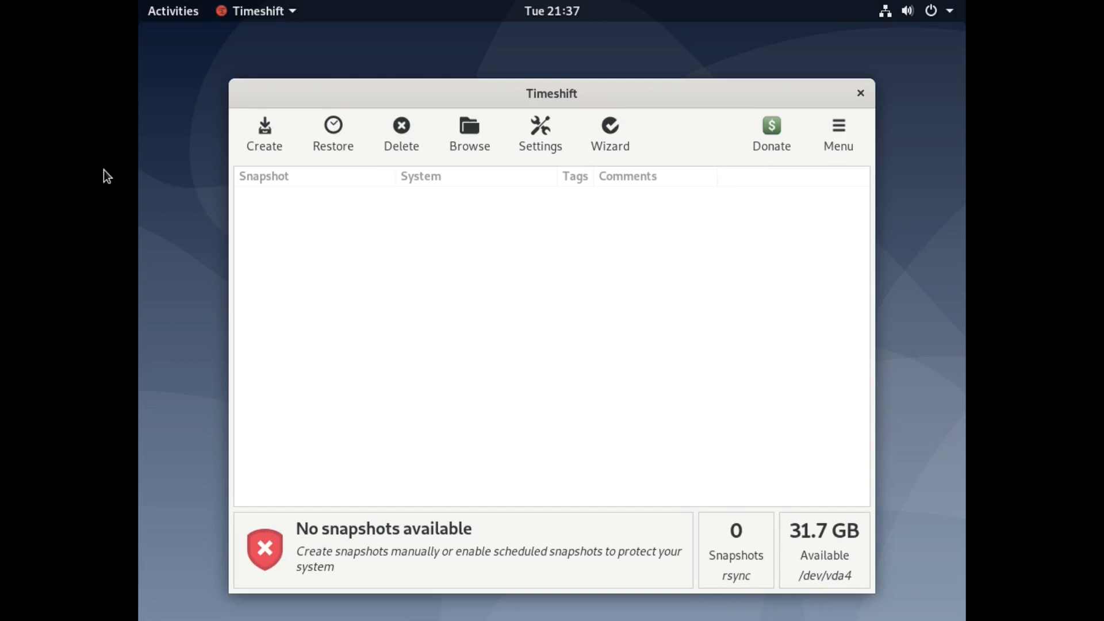
Step: Create a snapshot of the system in Timeshift and set its comment to fresh-install
left_click(269, 143)
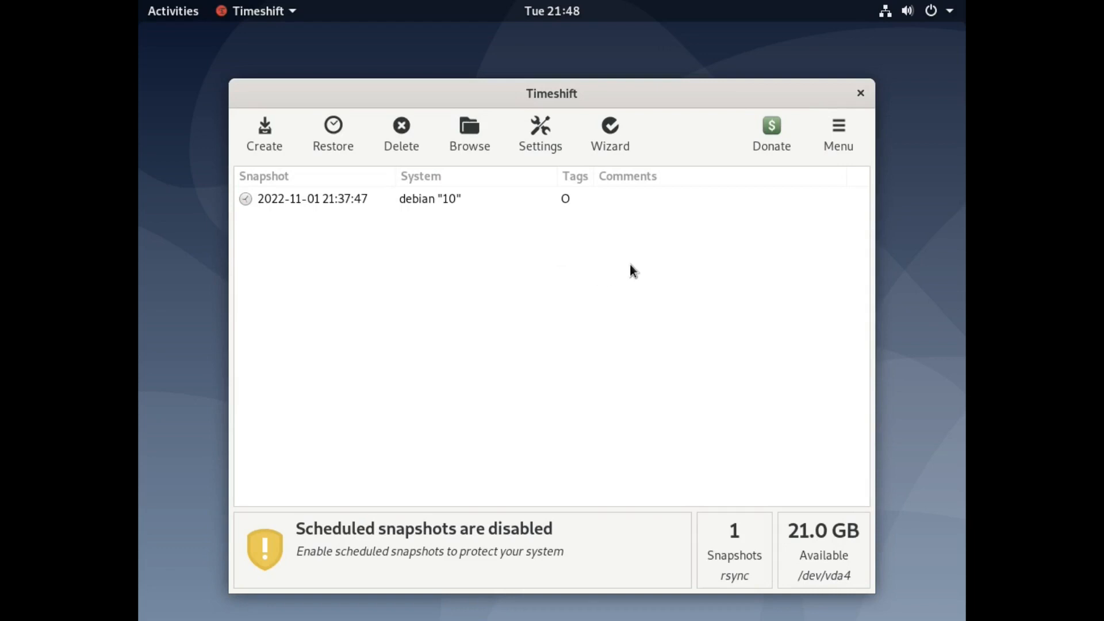
left_click(676, 201)
left_click(675, 199)
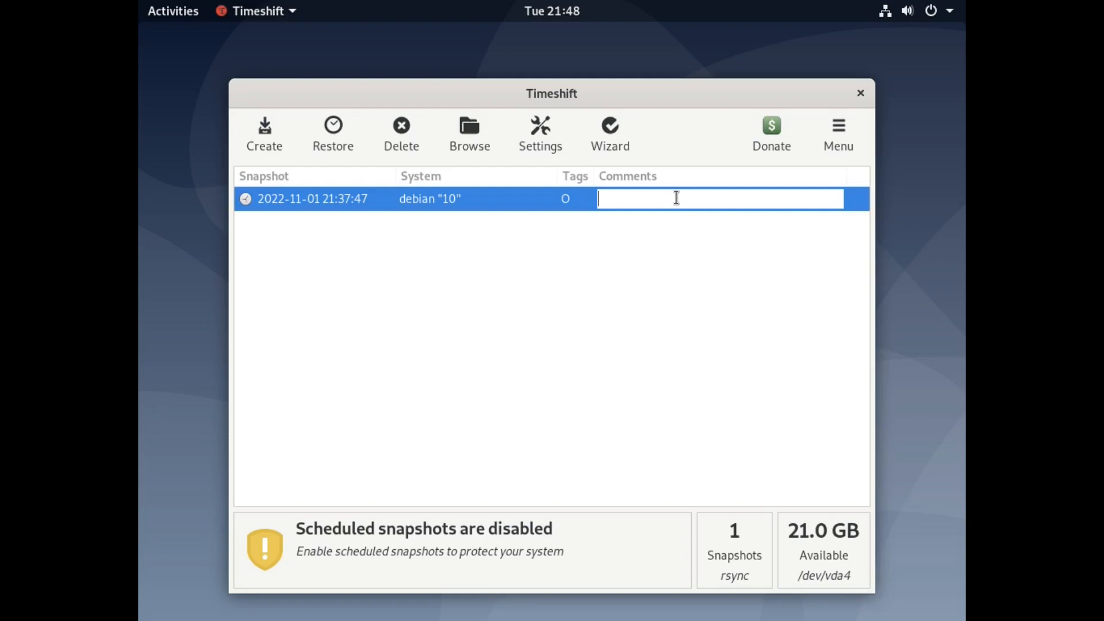
type("rr")
type("resh-ins")
type("tall")
left_click(735, 329)
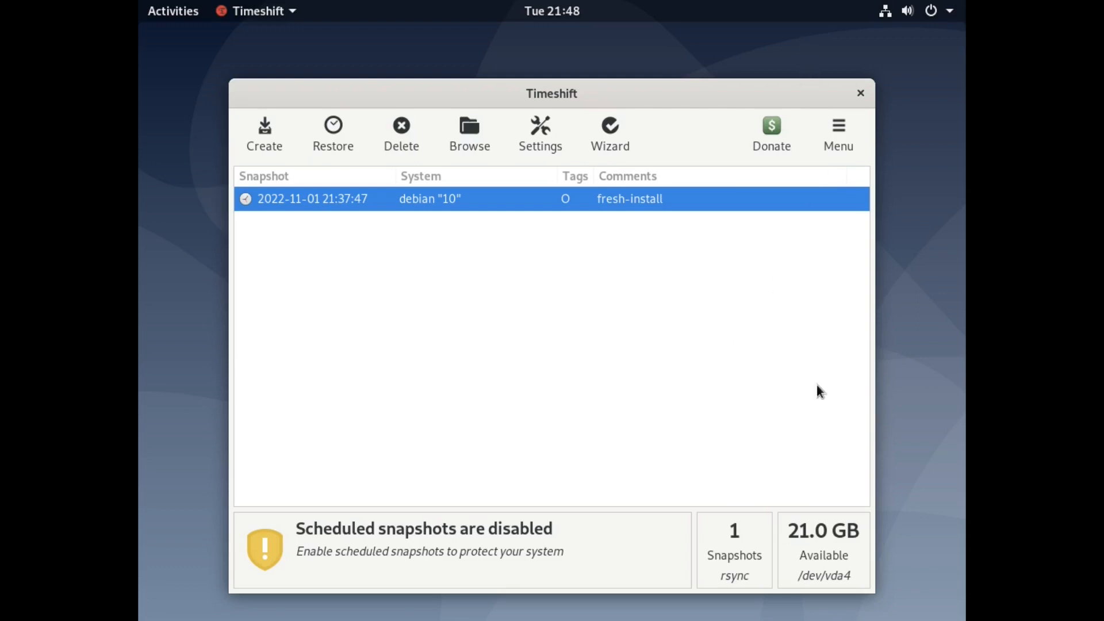
Step: Close Timeshift, and search for and open the Terminal application
left_click(860, 94)
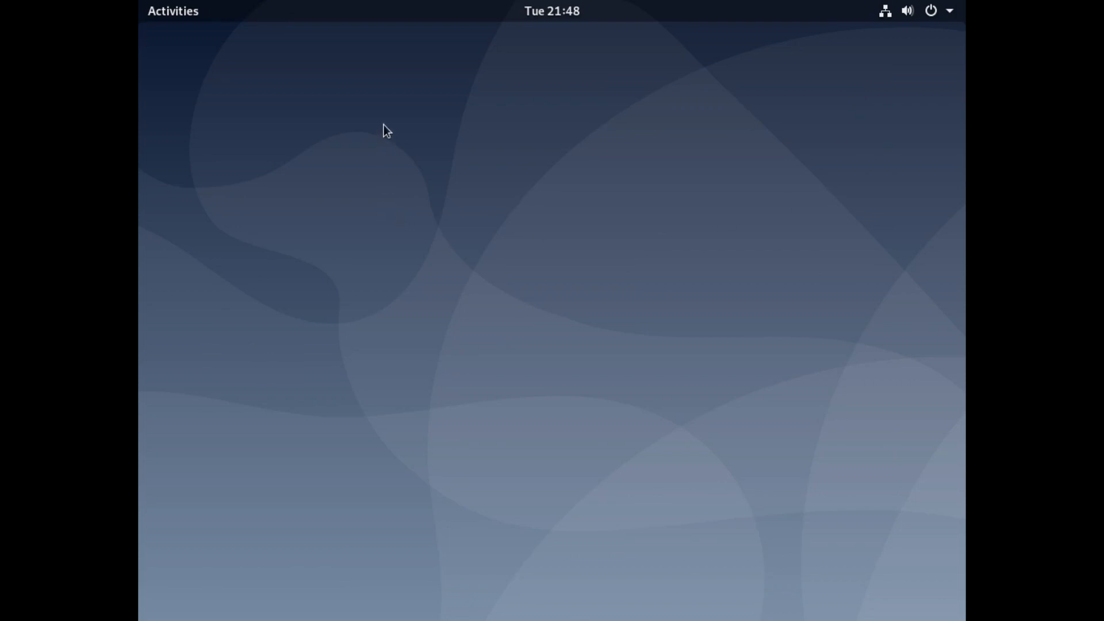
key("super")
type("term")
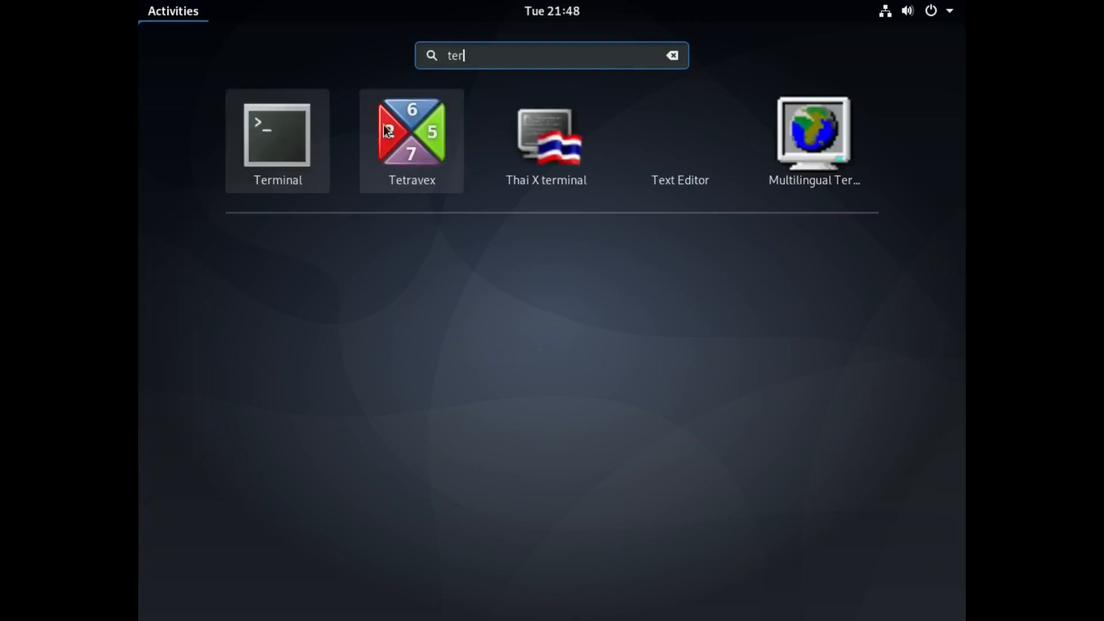
key("Return")
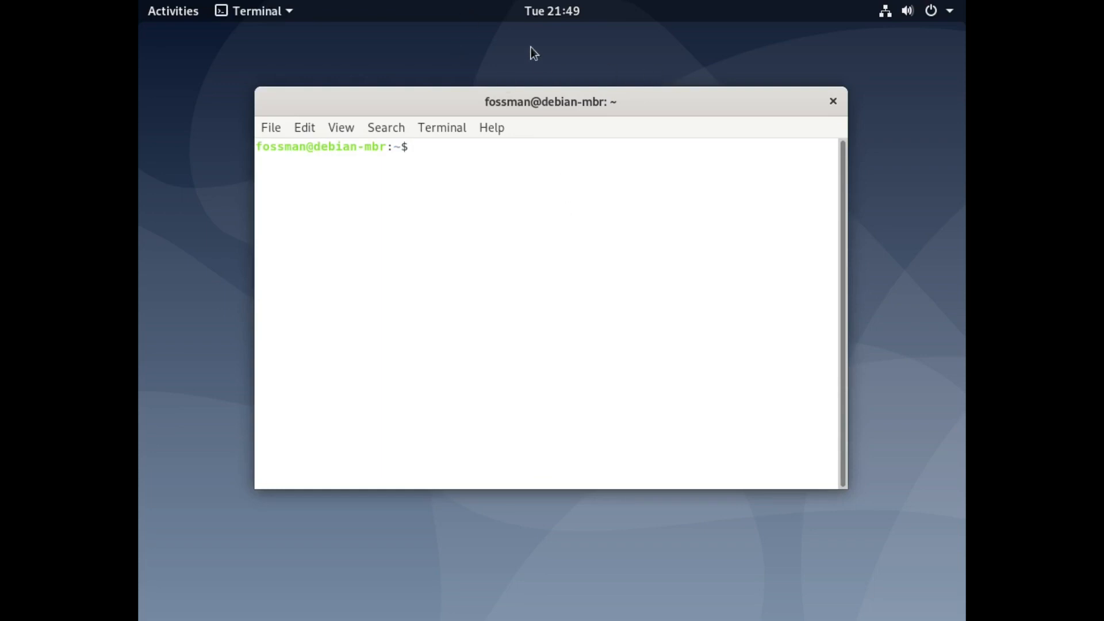
type("sudo apt update ")
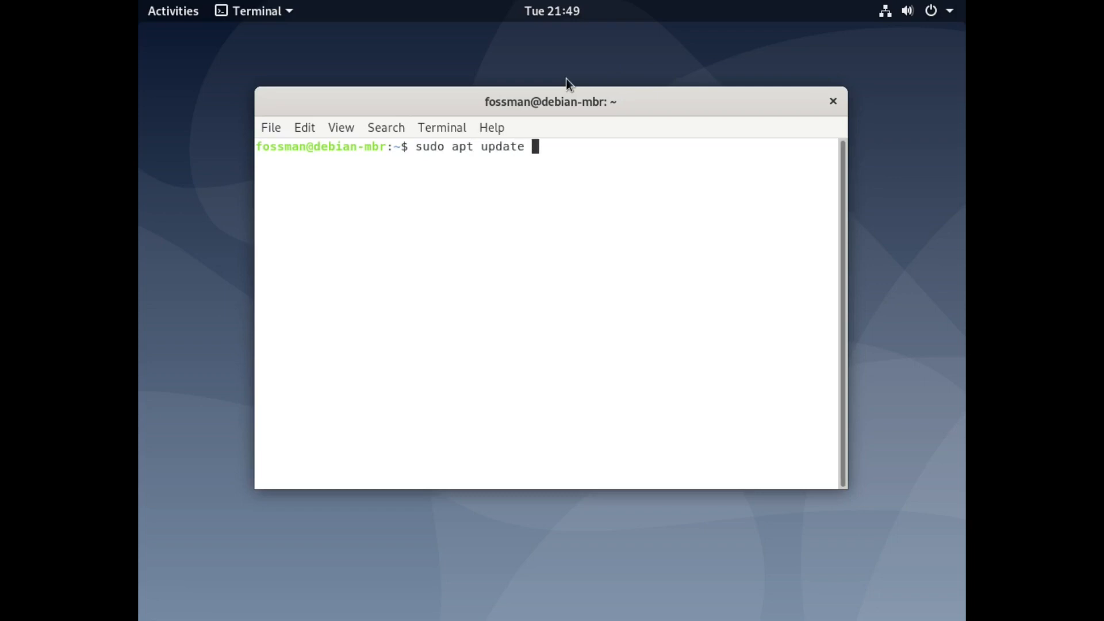
type("&& sudo apt dis")
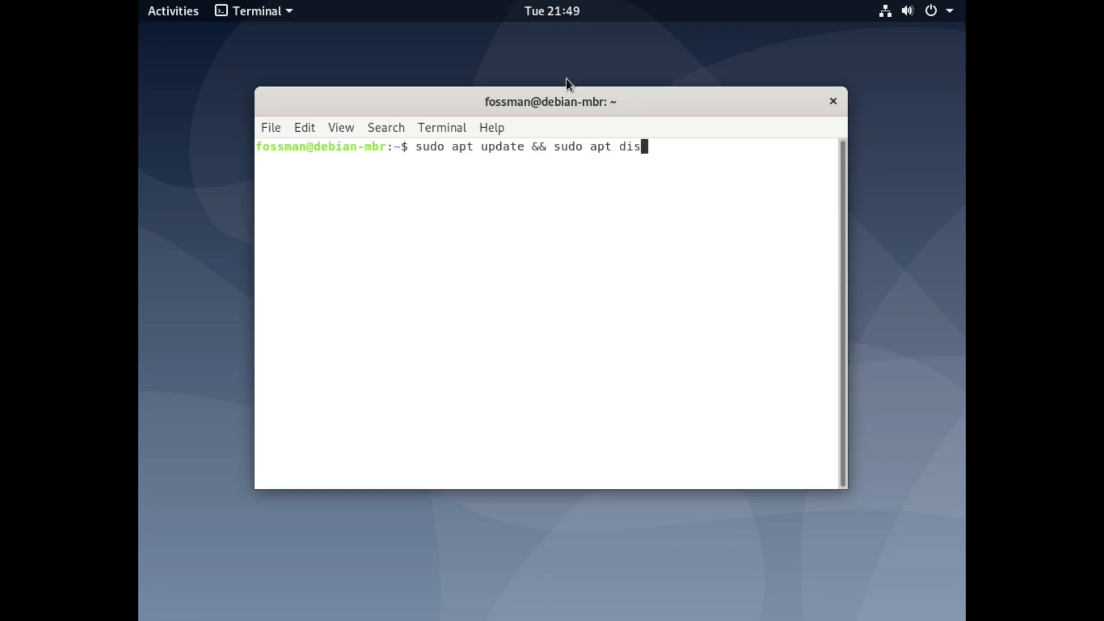
type("t-upgrade")
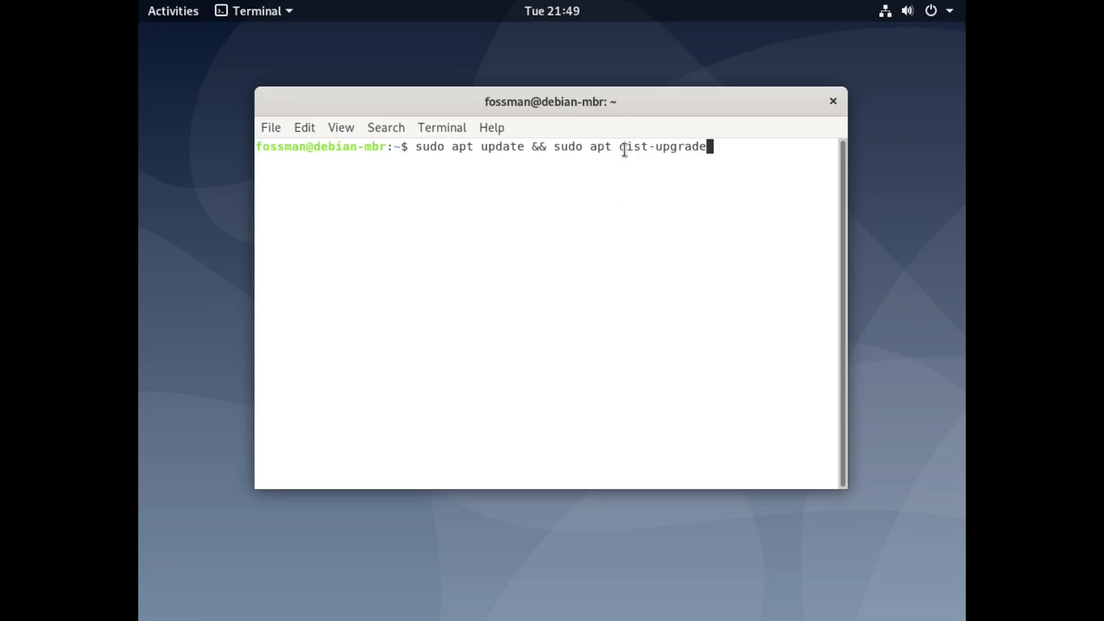
key("BackSpace")
key("BackSpace")
key("BackSpace")
key("BackSpace")
key("BackSpace")
key("BackSpace")
key("BackSpace")
key("BackSpace")
key("BackSpace")
key("BackSpace")
key("BackSpace")
key("BackSpace")
key("BackSpace")
key("BackSpace")
key("BackSpace")
key("BackSpace")
key("BackSpace")
key("BackSpace")
key("BackSpace")
key("BackSpace")
key("BackSpace")
key("BackSpace")
key("BackSpace")
key("BackSpace")
key("BackSpace")
key("BackSpace")
key("BackSpace")
key("BackSpace")
key("BackSpace")
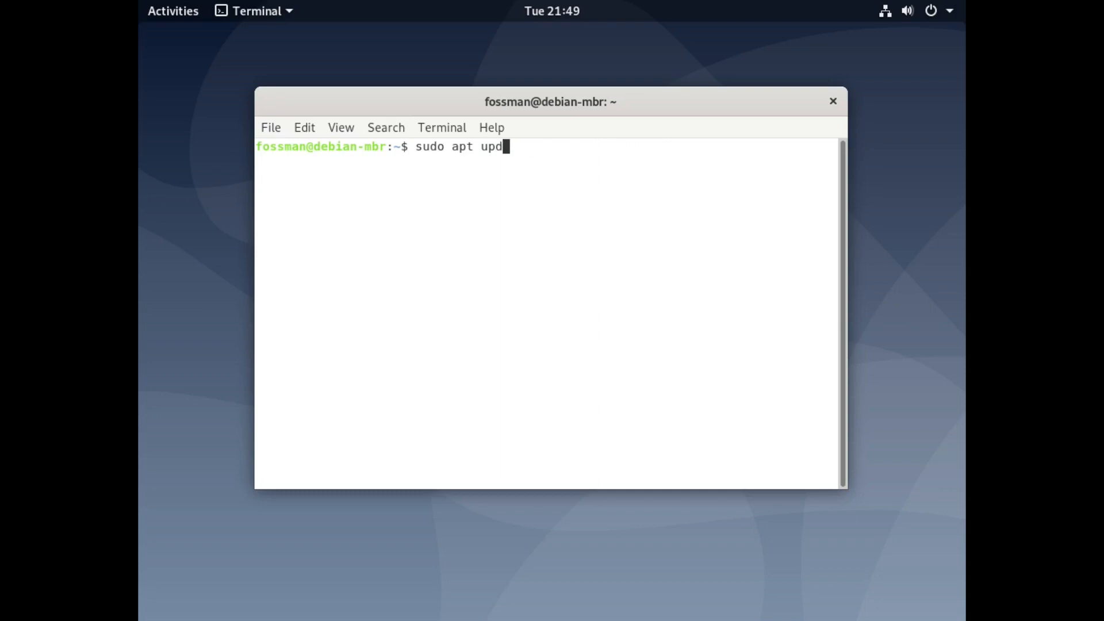
key("BackSpace")
key("BackSpace")
key("BackSpace")
key("BackSpace")
key("BackSpace")
key("BackSpace")
key("BackSpace")
key("BackSpace")
key("BackSpace")
key("BackSpace")
key("BackSpace")
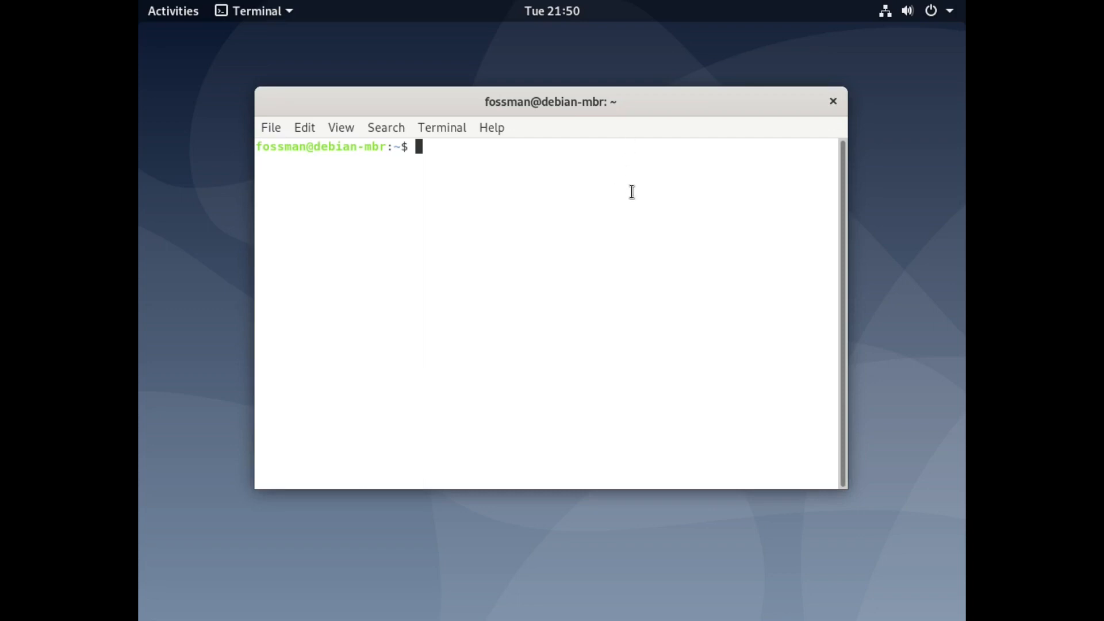
left_click(833, 101)
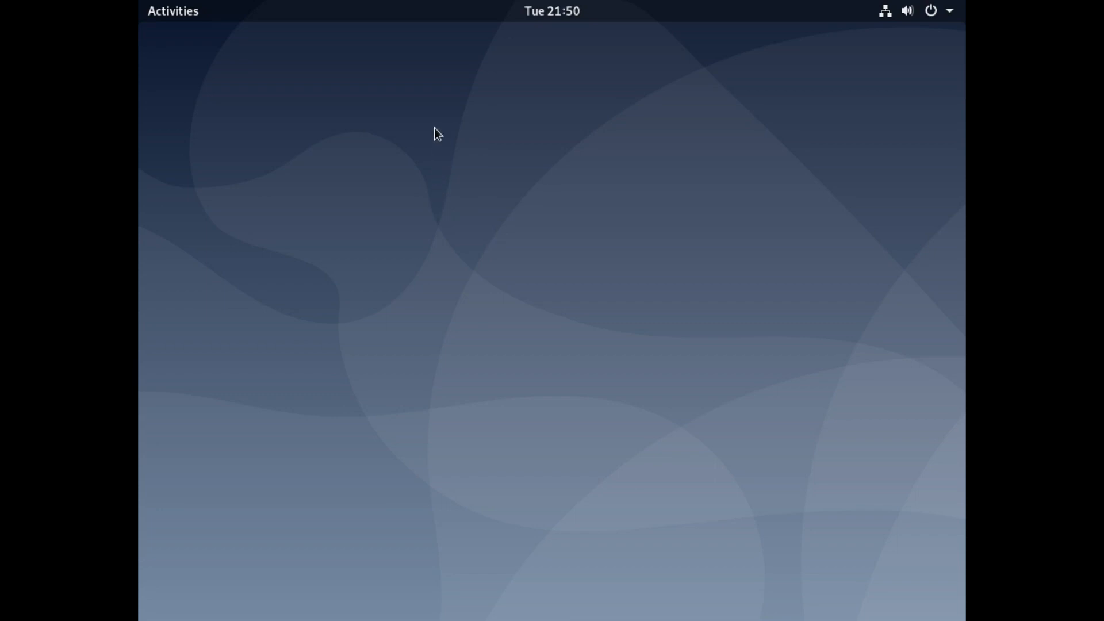
Step: Look through the full list of installed applications for games such as Nibbles and Mines, and open Terminal
left_click(169, 16)
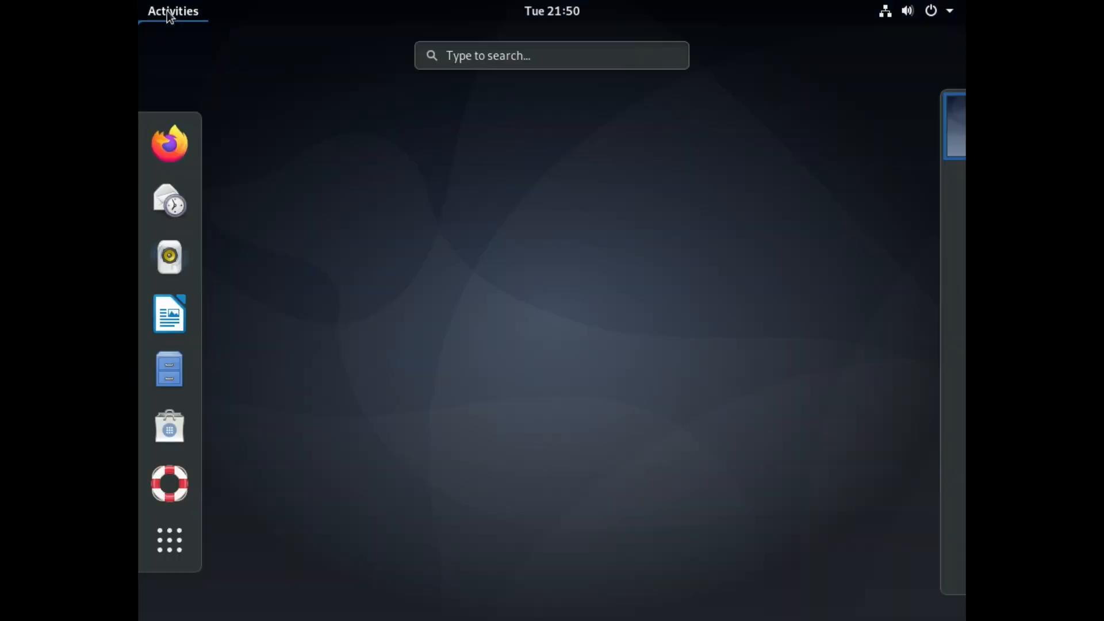
left_click(190, 536)
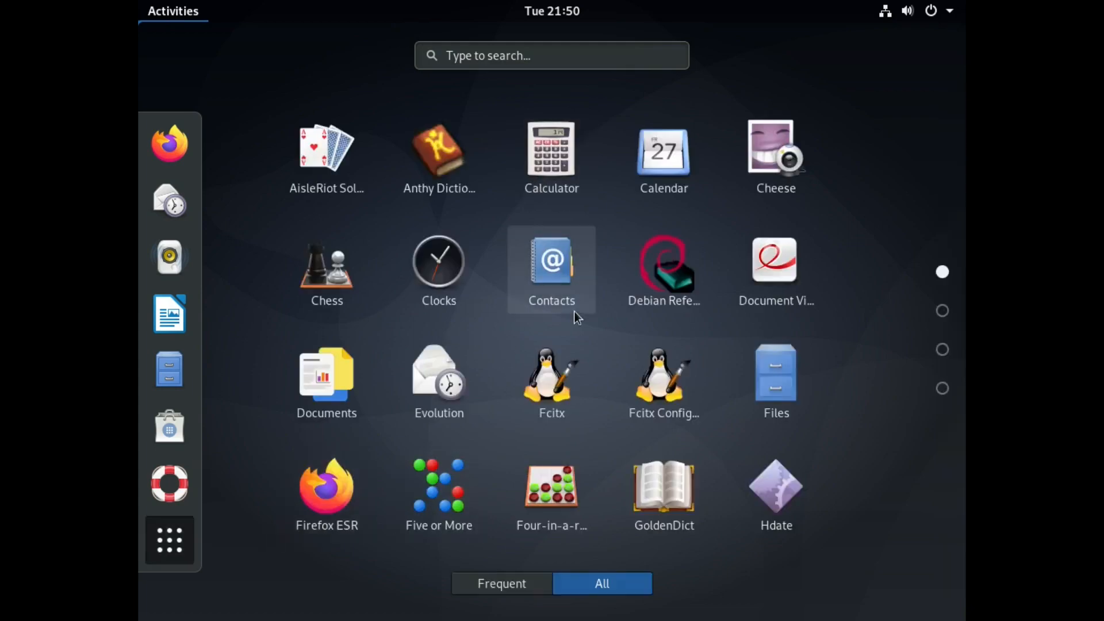
scroll(574, 314, "down", 1)
scroll(574, 314, "down", 1)
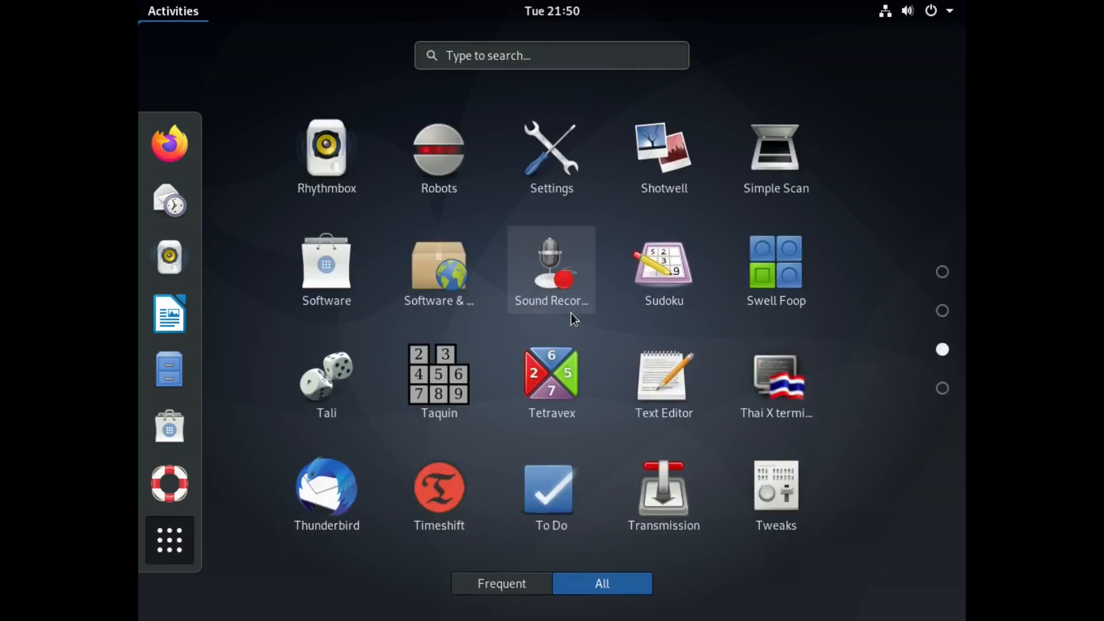
scroll(571, 313, "up", 2)
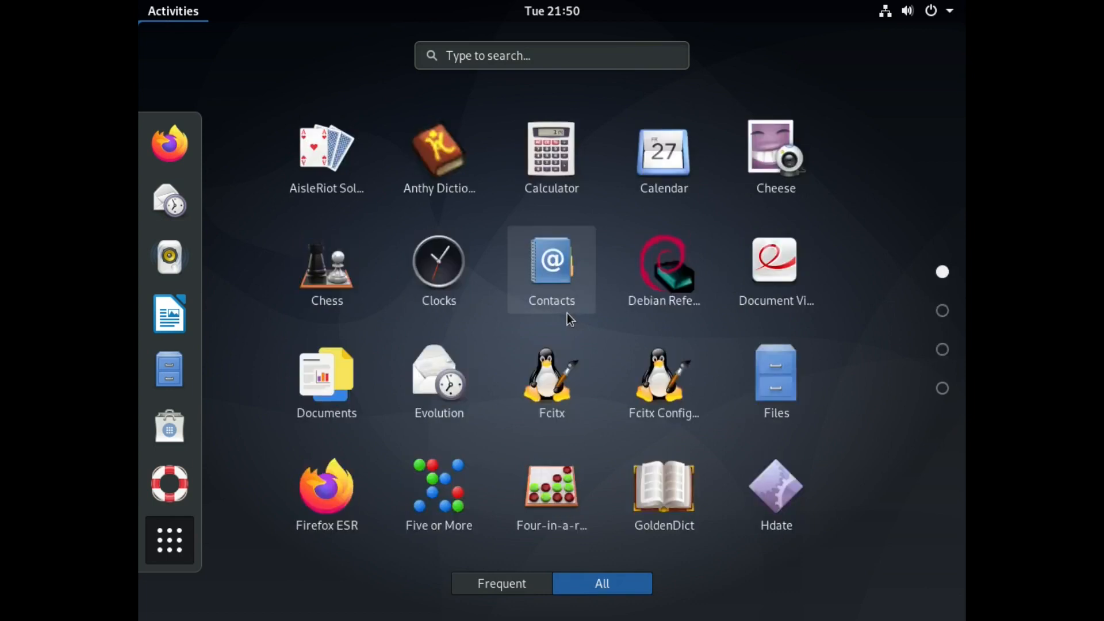
scroll(567, 312, "down", 1)
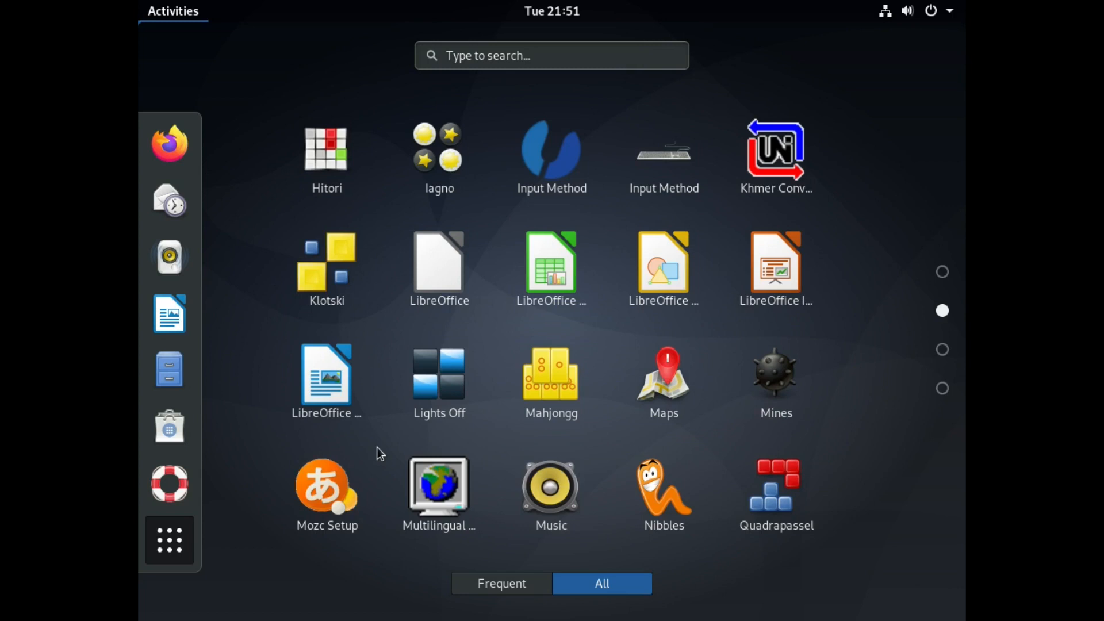
type("termin")
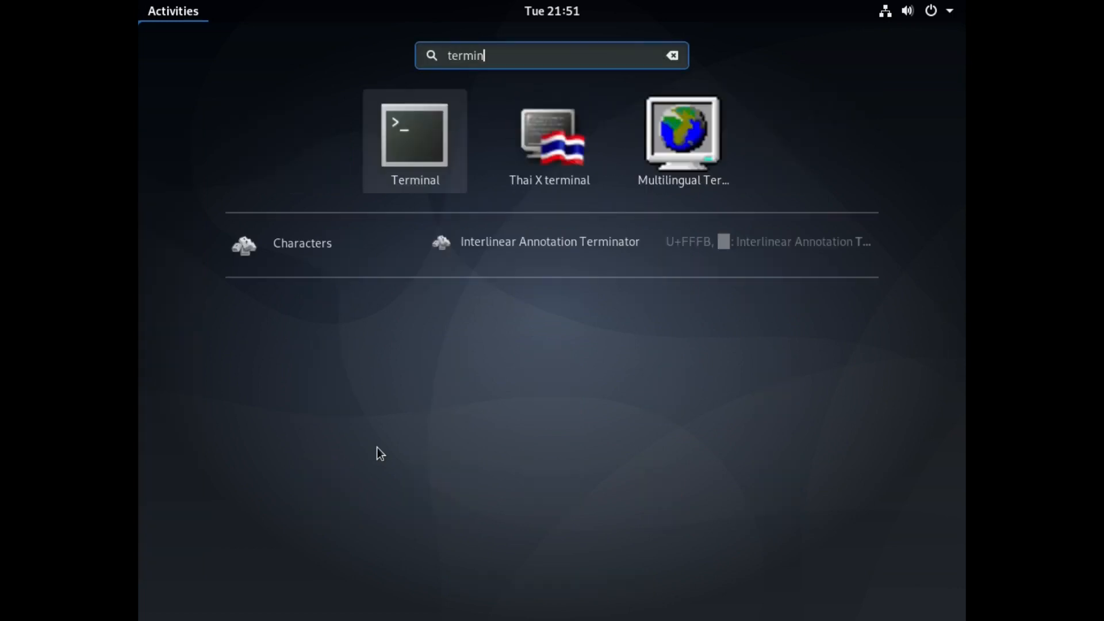
key("Return")
Step: Search the apt packages for "nibbles mines" and for "nibbles", and review the listed packages
type("apt sear")
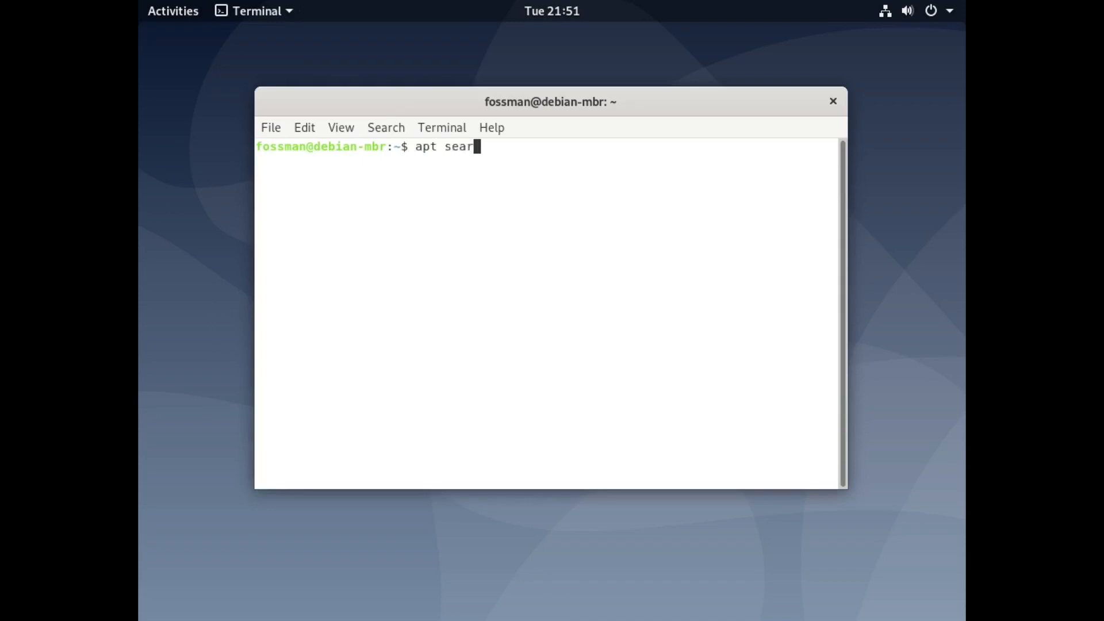
type("ch nibbles mines")
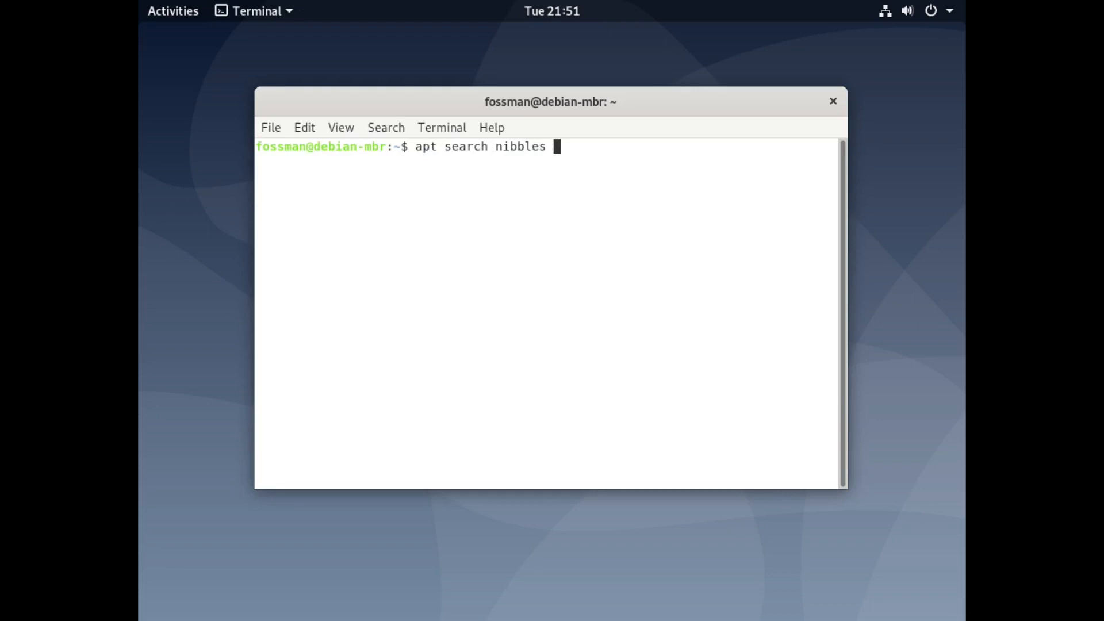
key("Return")
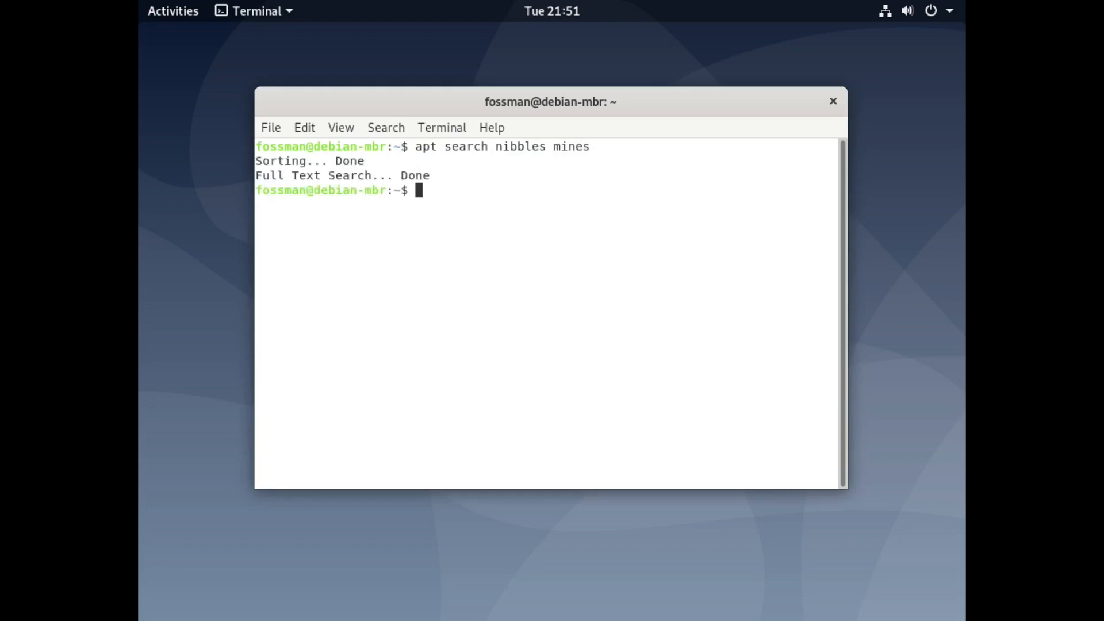
type("apt search nibbles")
key("Return")
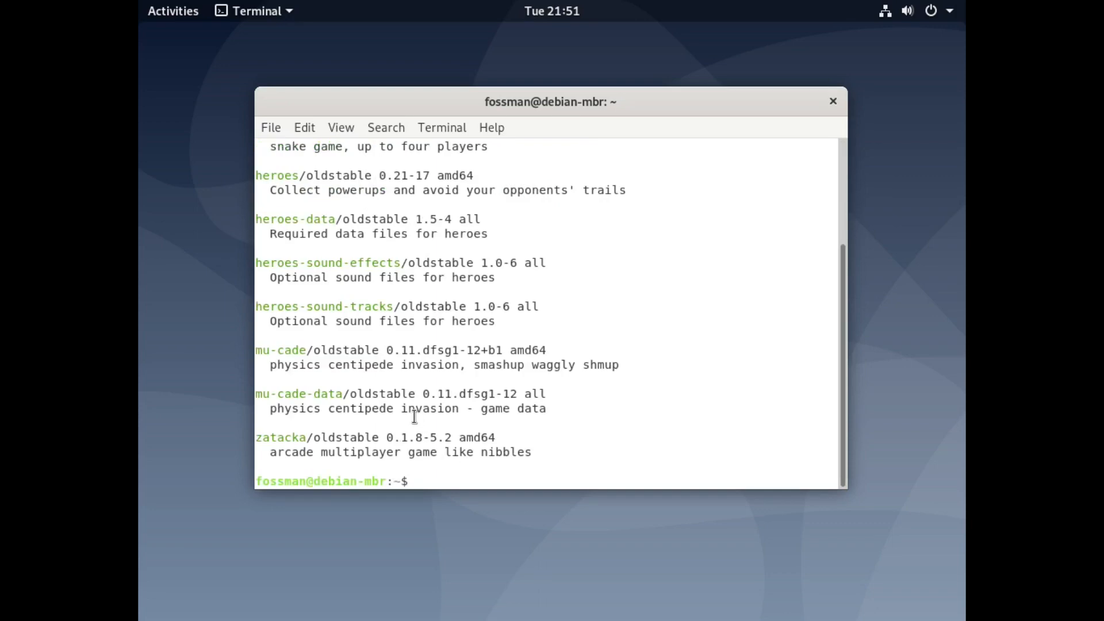
scroll(414, 415, "up", 1)
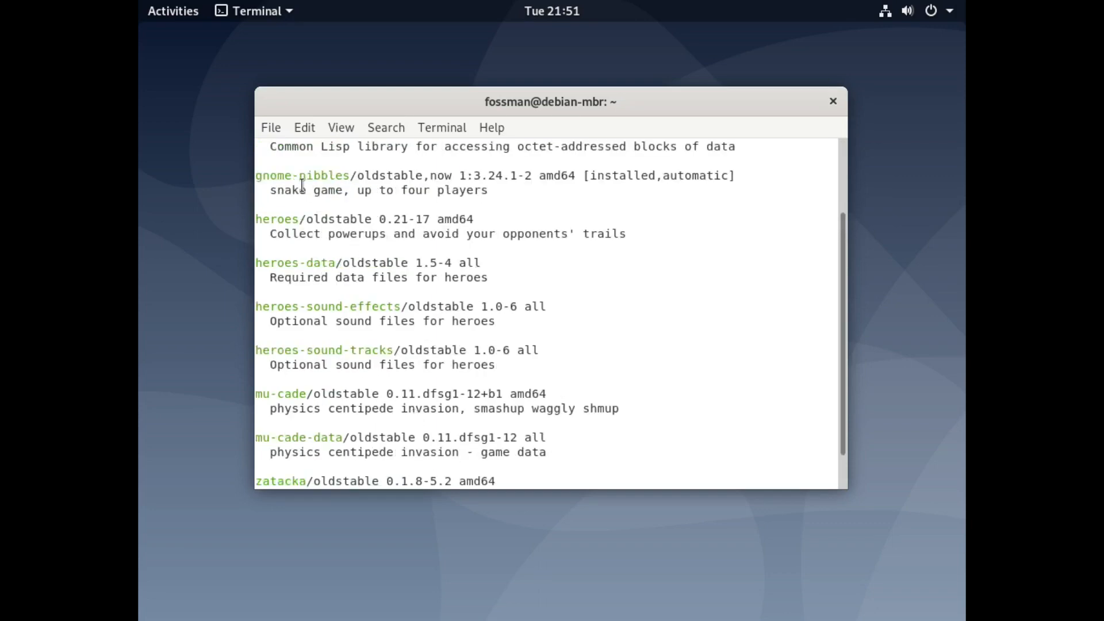
scroll(572, 362, "down", 1)
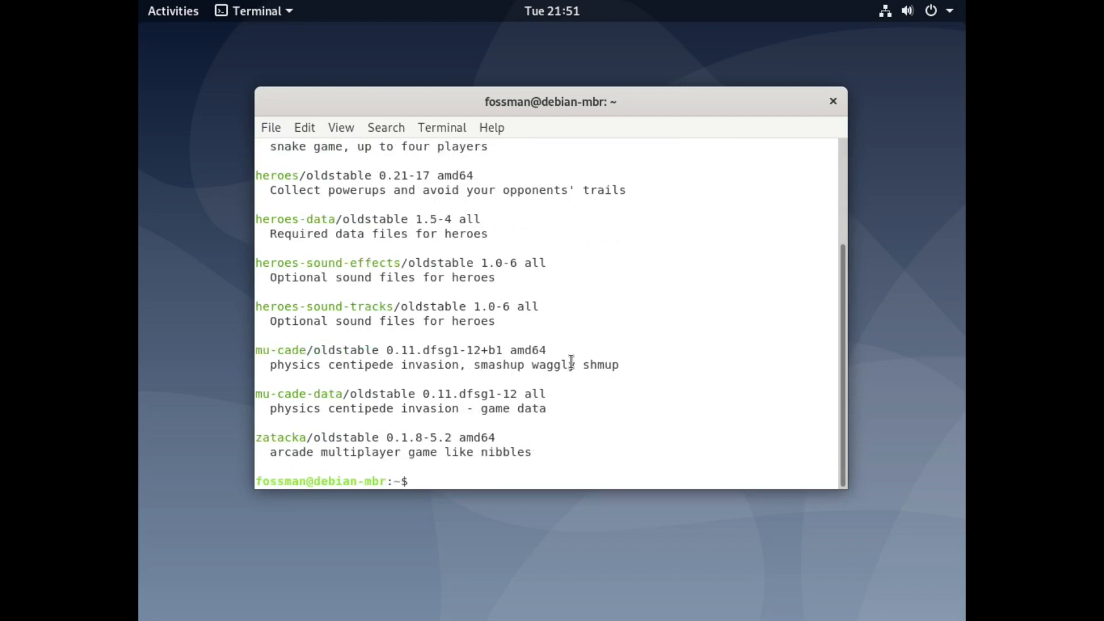
scroll(572, 362, "up", 3)
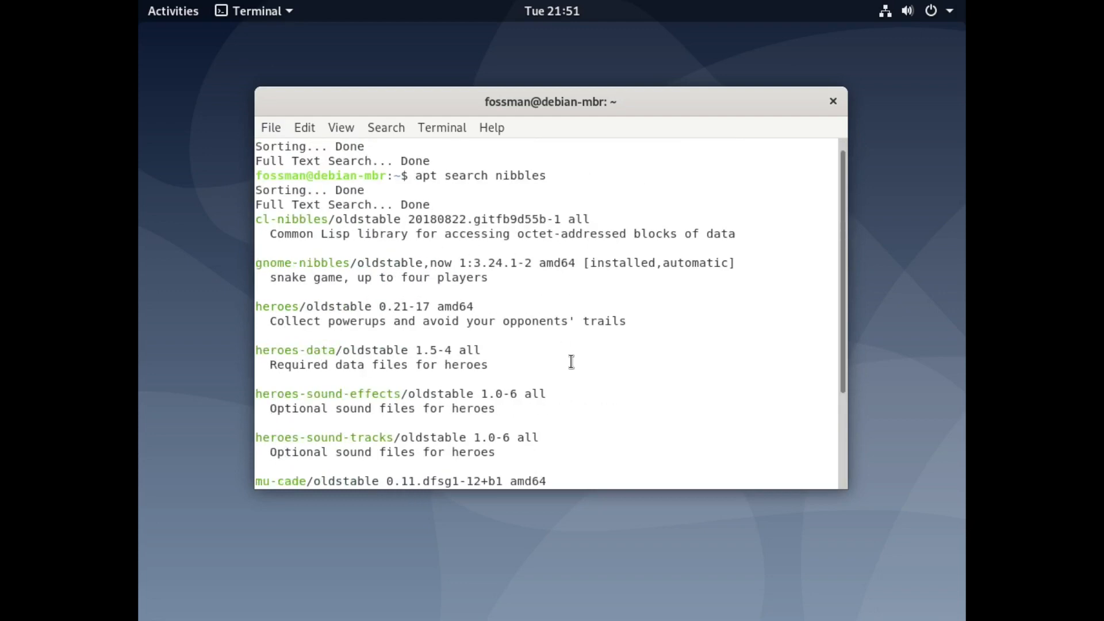
scroll(572, 363, "down", 3)
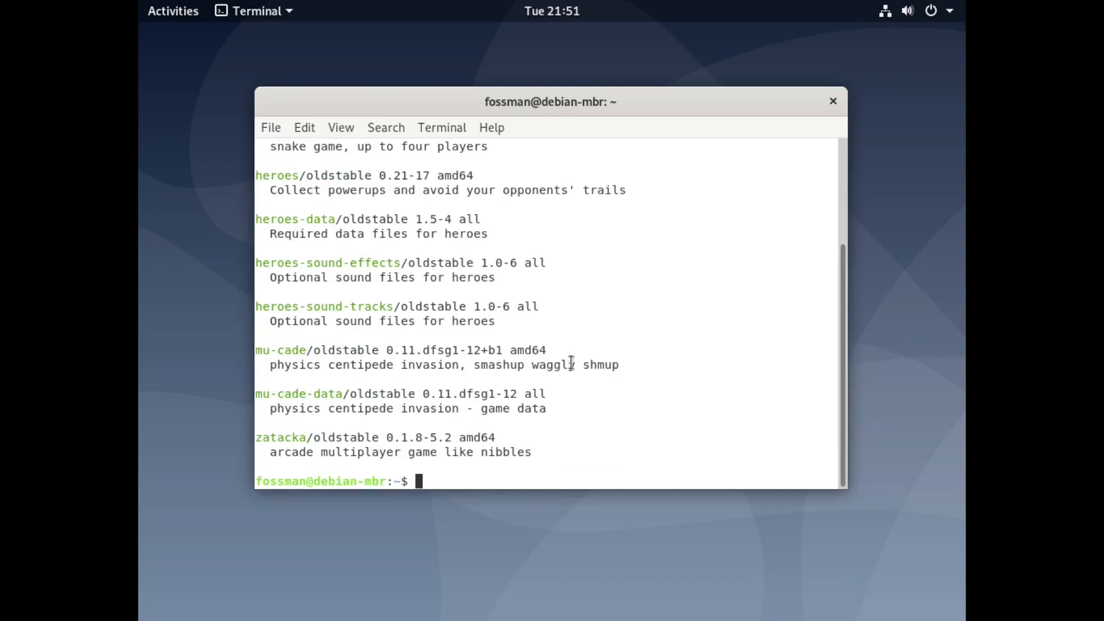
Step: Try to remove the gnome-nibbles package with apt as the regular user
type("apt remove gnom")
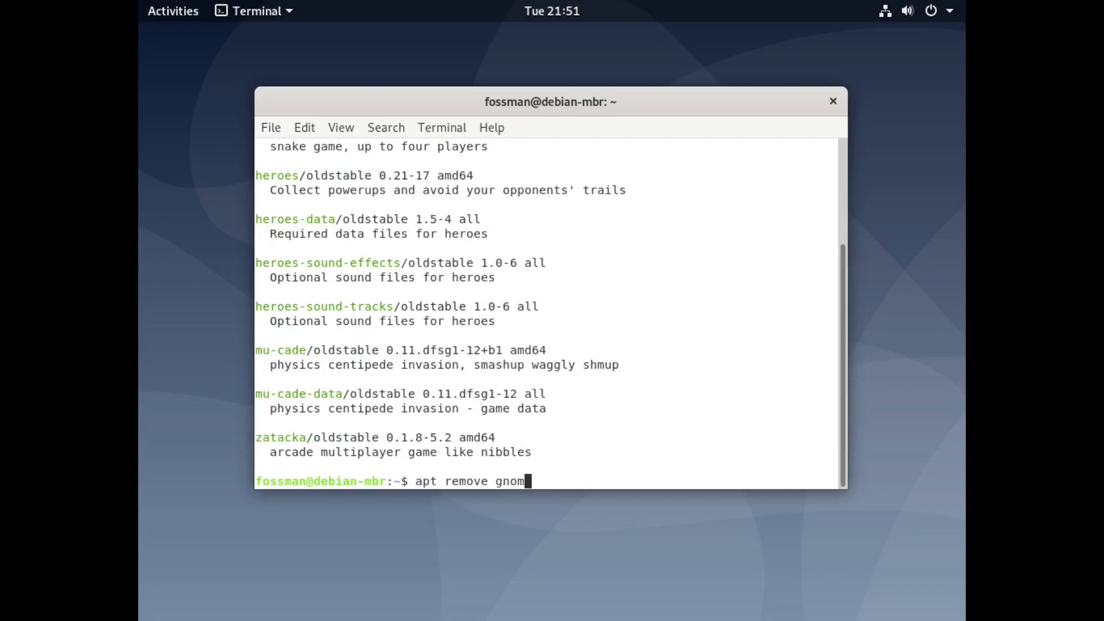
type("e-niblles")
key("BackSpace")
key("BackSpace")
key("BackSpace")
key("BackSpace")
type("bles")
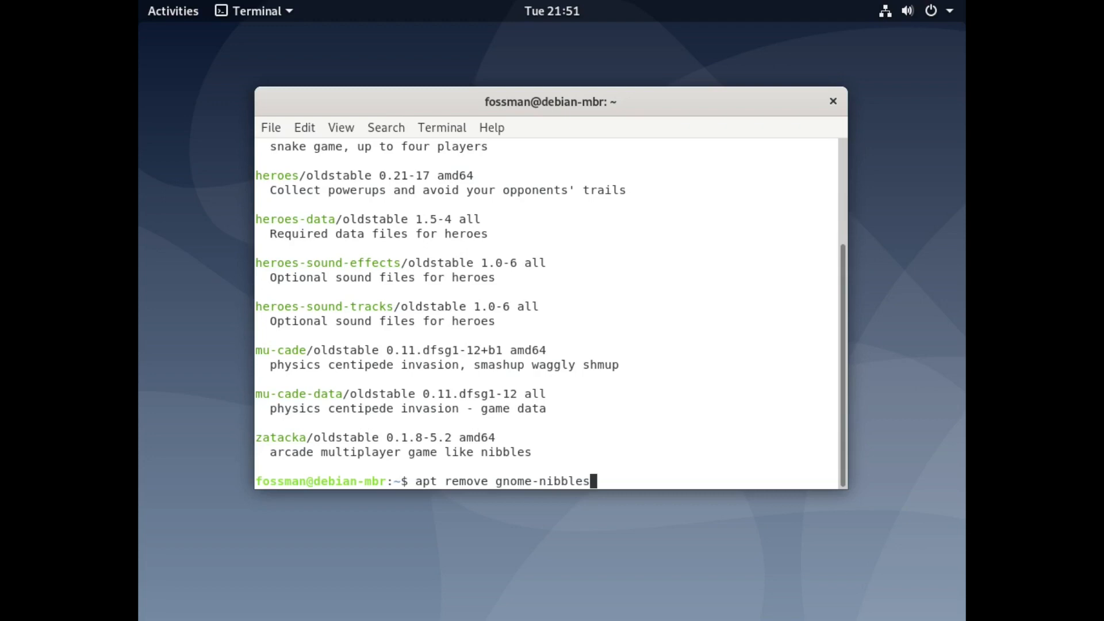
key("Return")
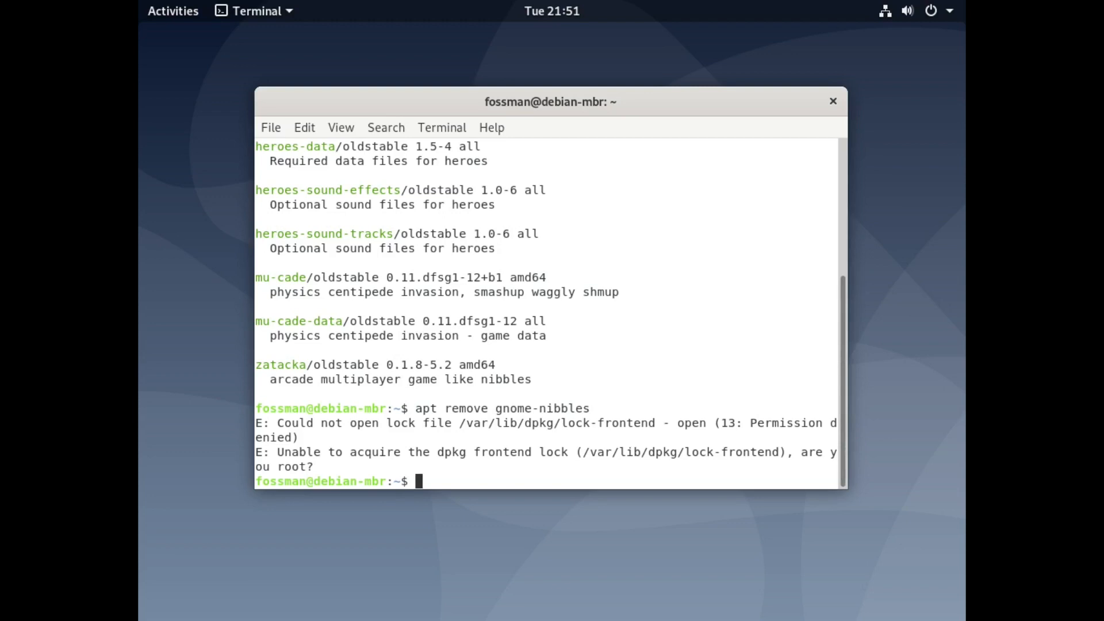
Step: Remove the gnome-nibbles package with sudo apt, entering the account password and agreeing to continue
type("sudo apt re")
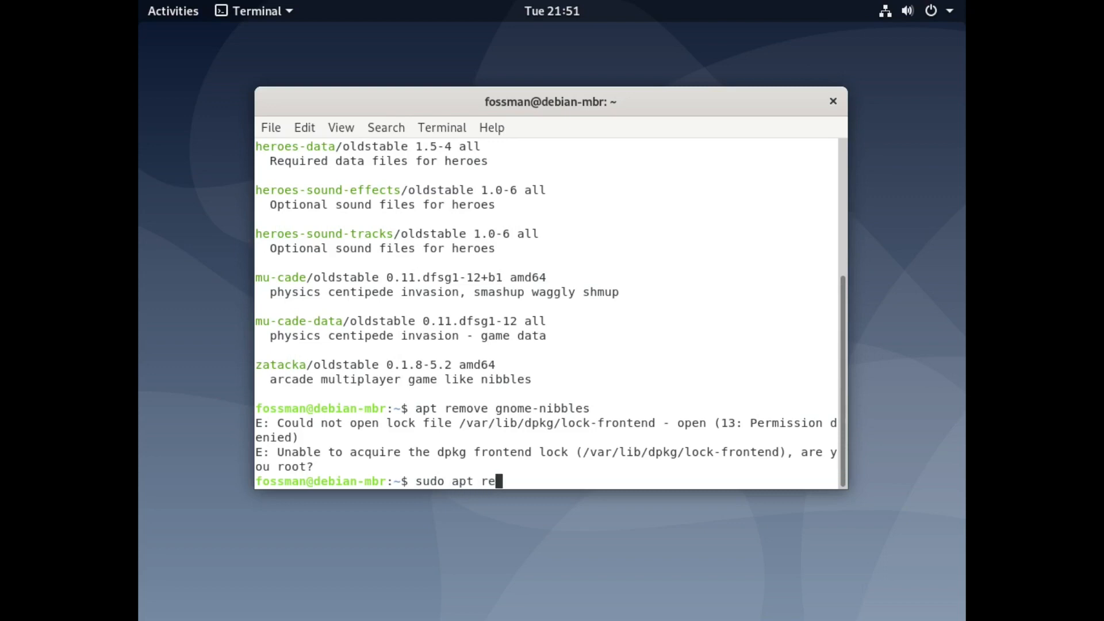
type("move gnome-nig")
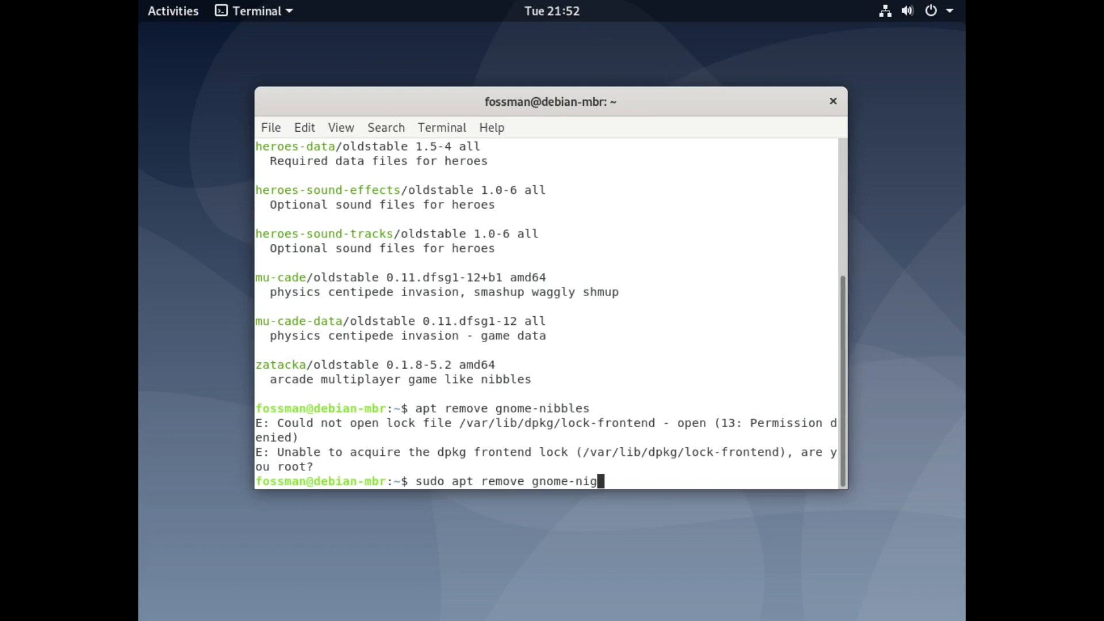
key("BackSpace")
type("bbles")
key("Return")
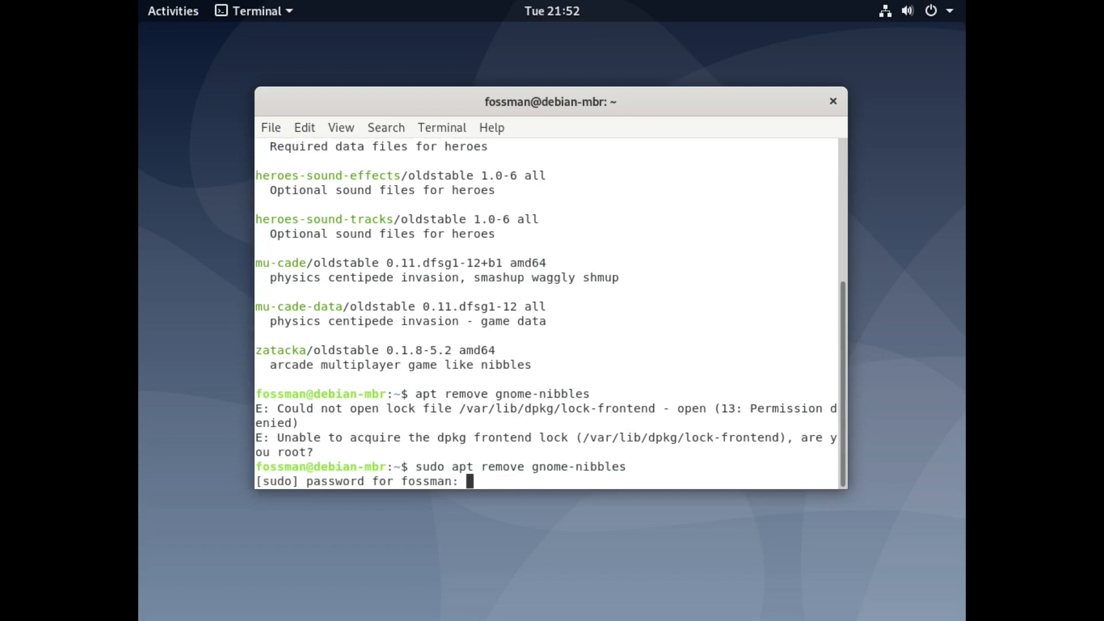
key("Return")
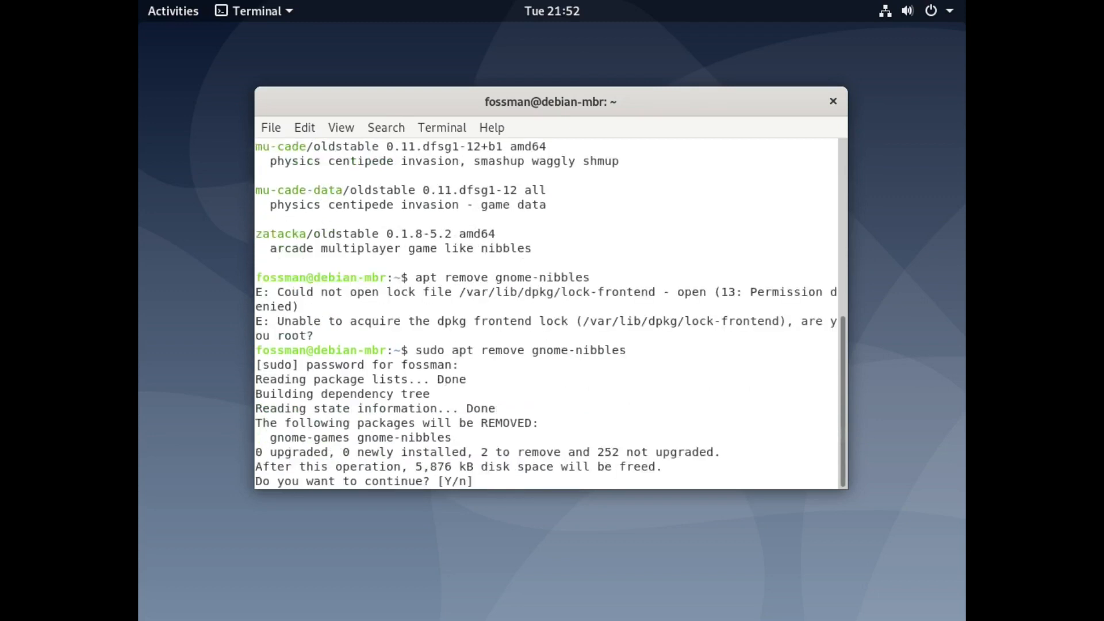
type("y")
key("Return")
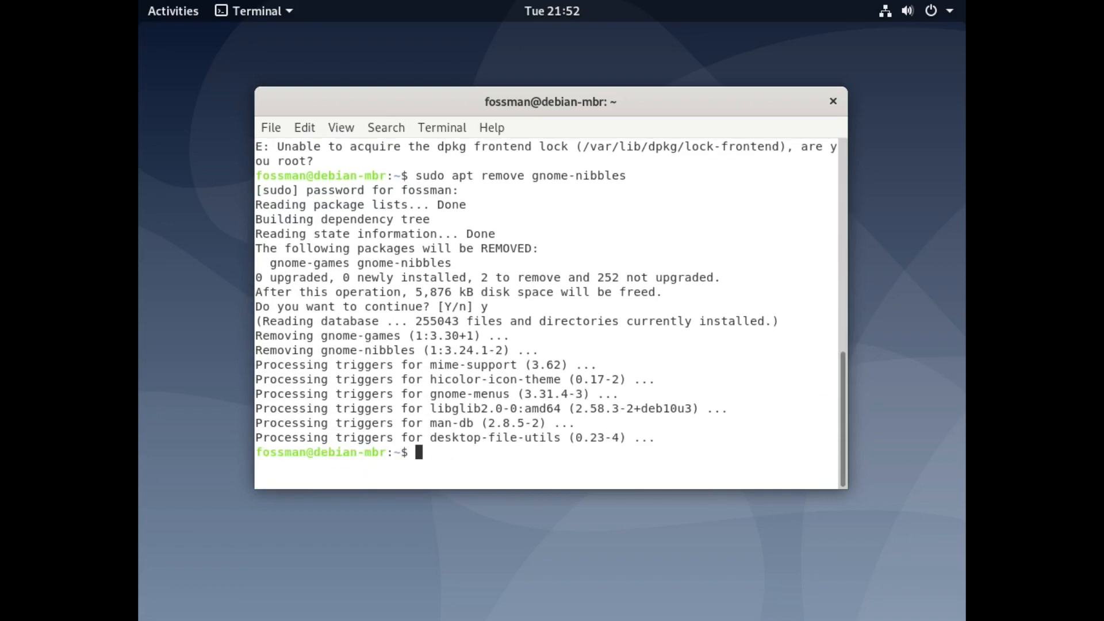
Step: Search apt for gnome-nibbles to check its installation status, and exit the terminal
type("apt search gnome-")
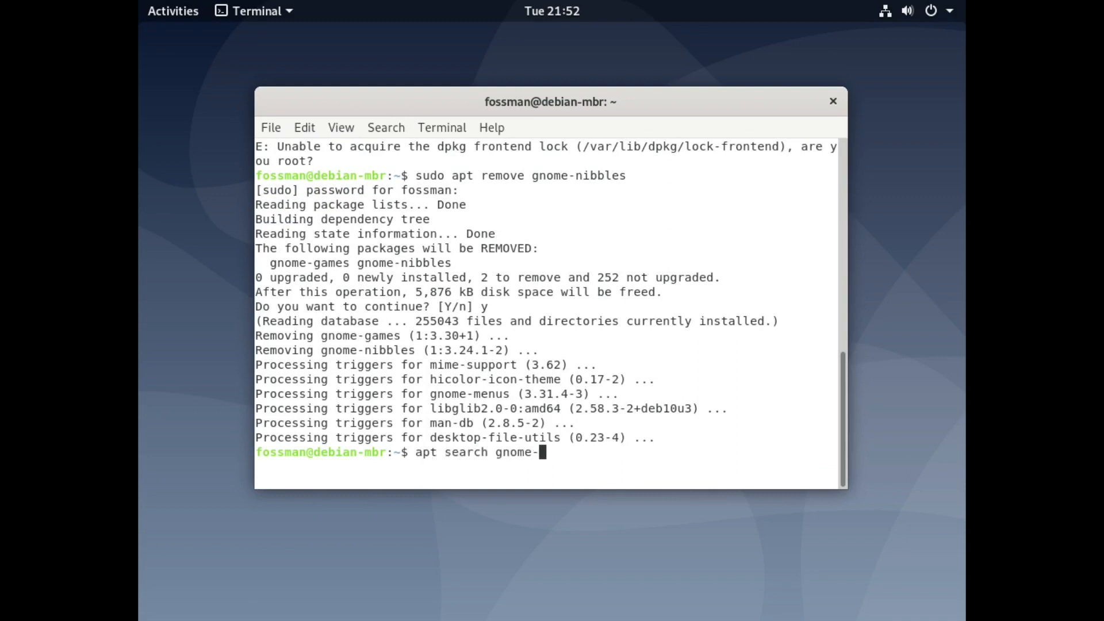
type("nibbles")
key("Return")
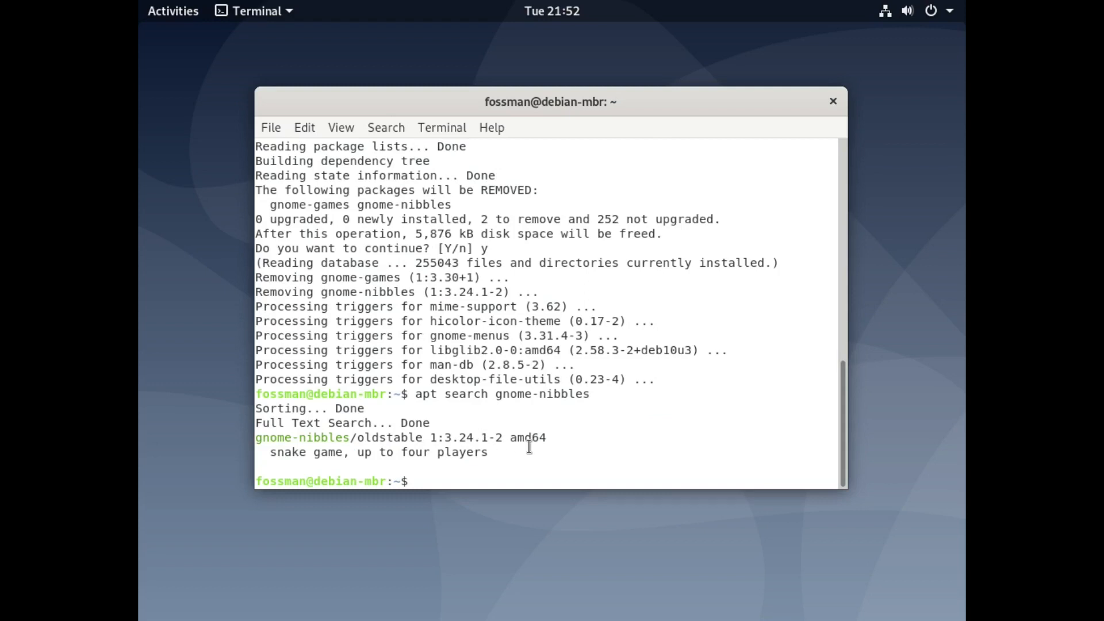
type("exit")
key("Return")
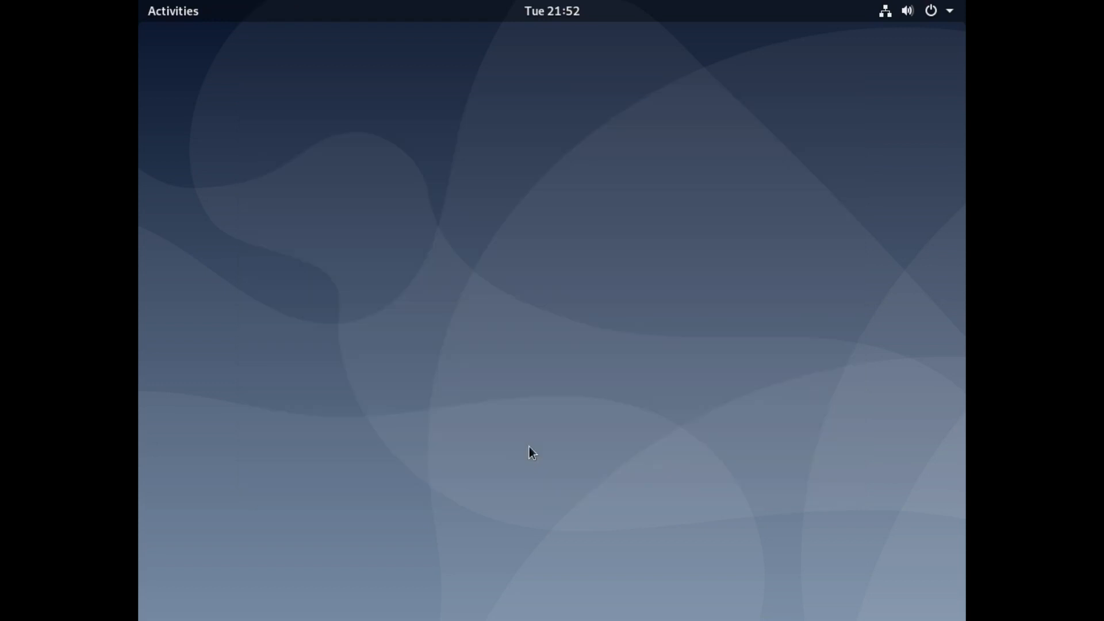
Step: Look for the Nibbles game in the full application overview and search for "nibbles", clearing the search at the end
key("super")
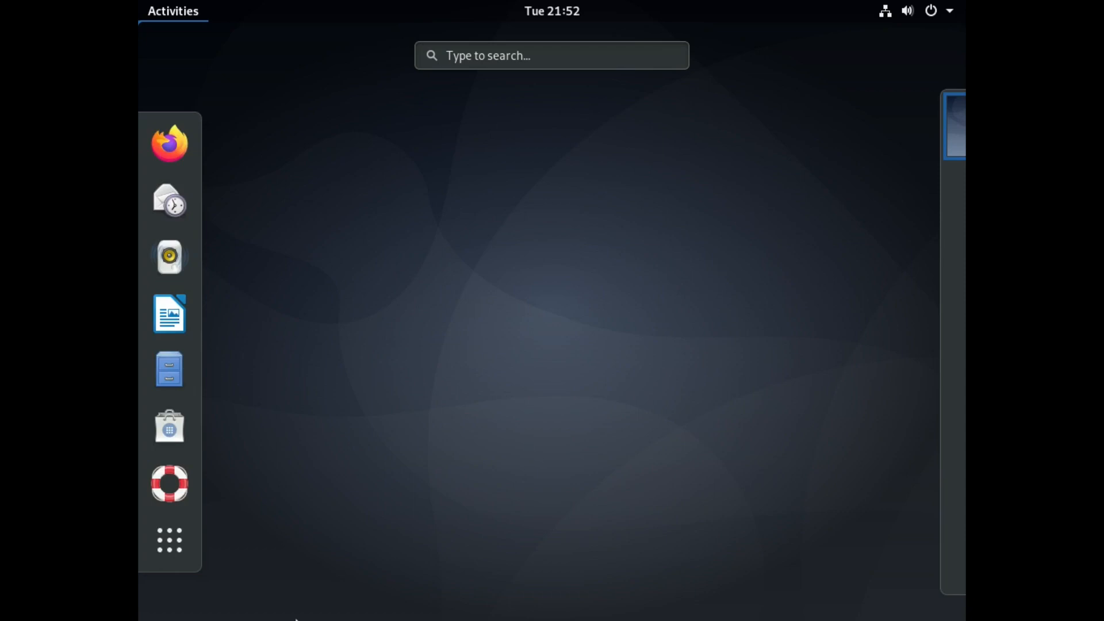
left_click(180, 558)
scroll(597, 451, "down", 2)
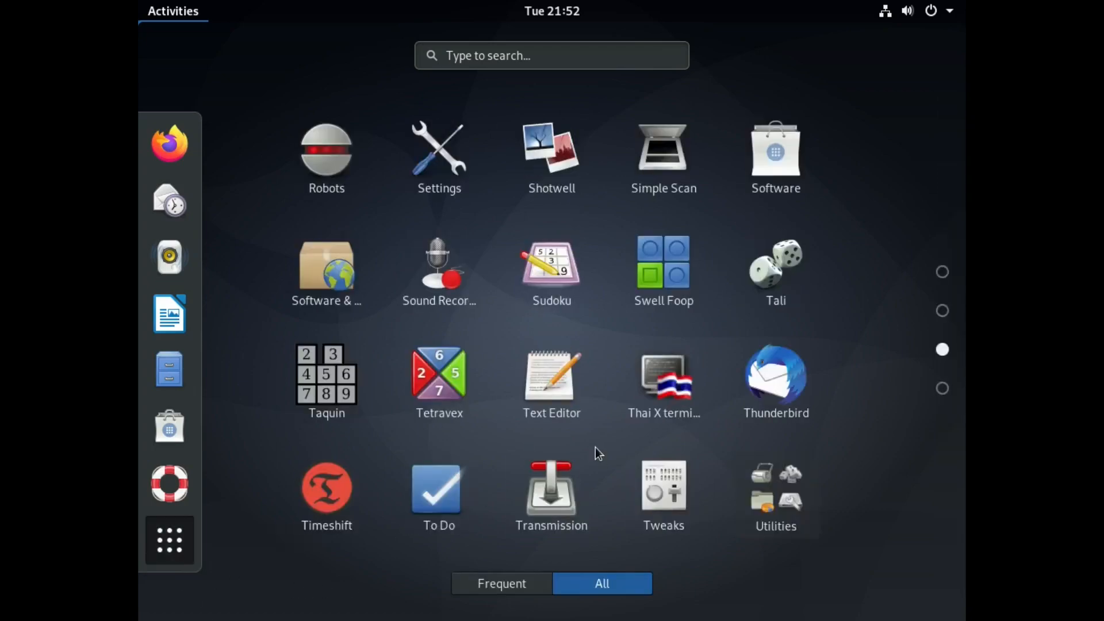
scroll(595, 448, "up", 1)
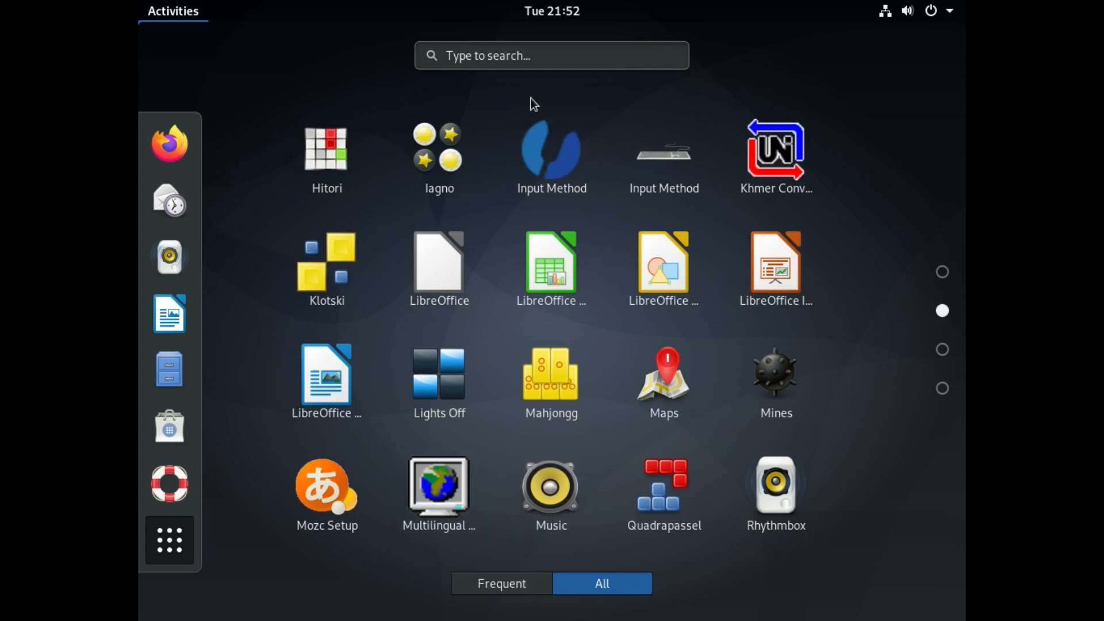
left_click(515, 60)
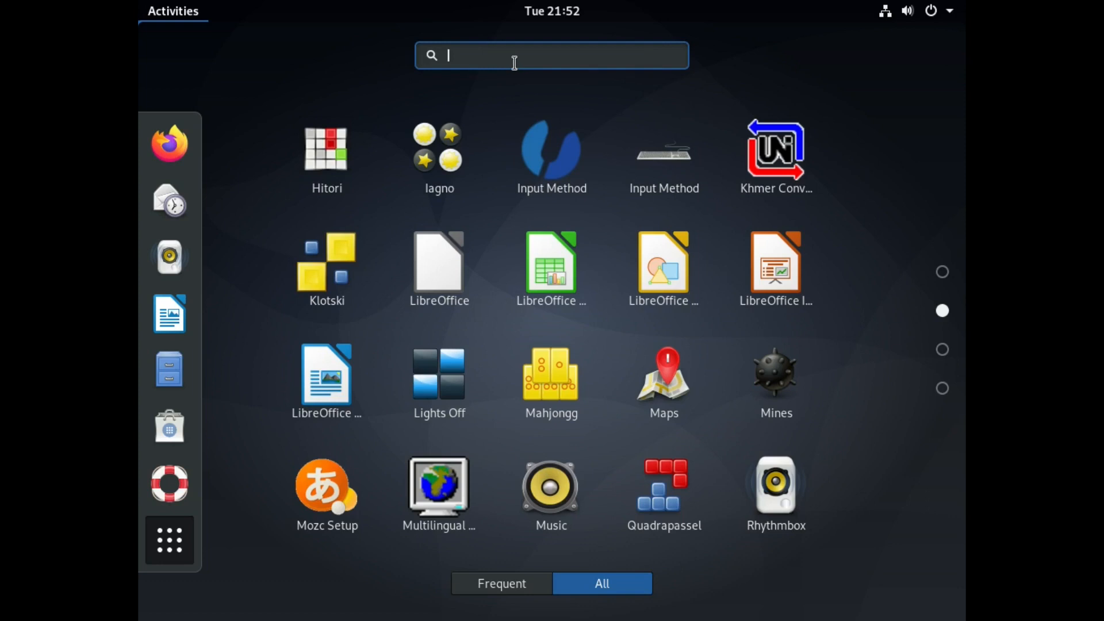
type("nibbles")
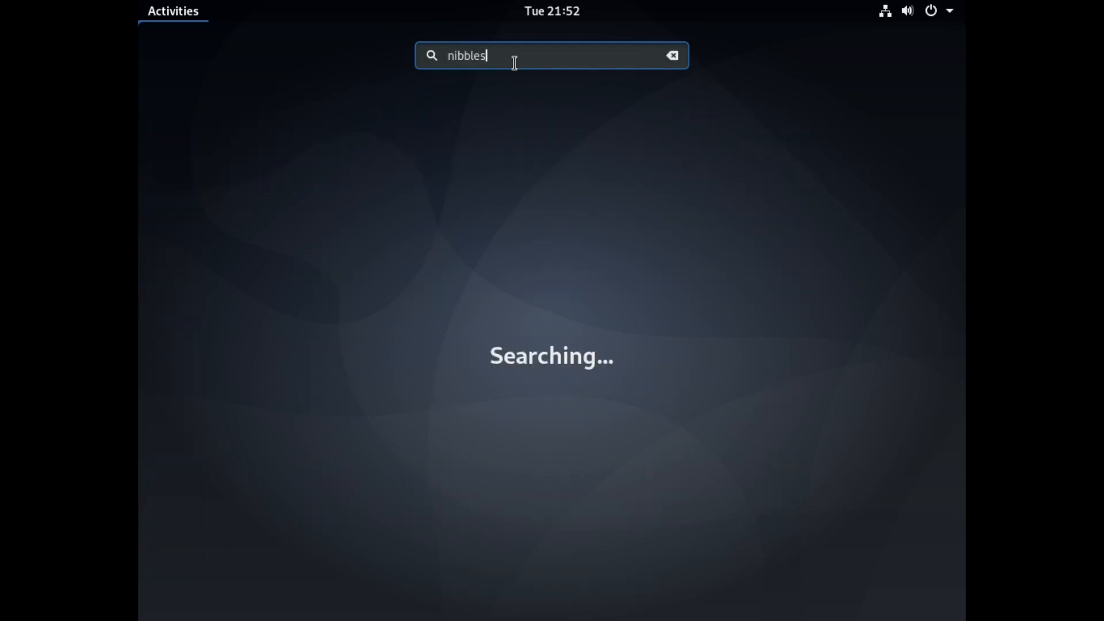
key("BackSpace")
key("BackSpace")
key("BackSpace")
key("BackSpace")
key("BackSpace")
key("BackSpace")
key("BackSpace")
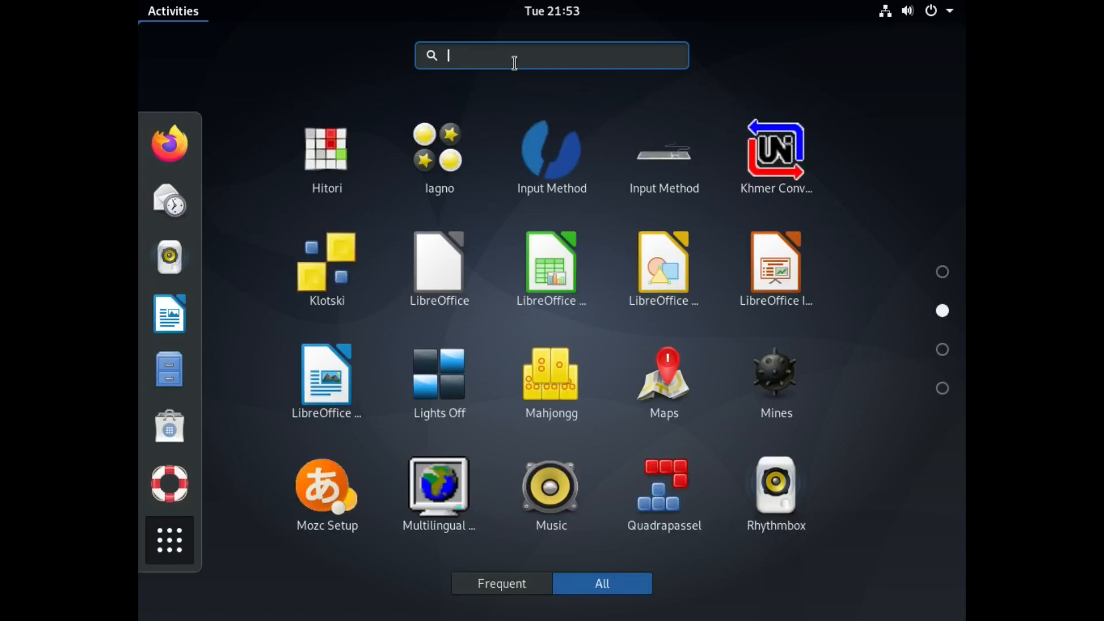
left_click(770, 80)
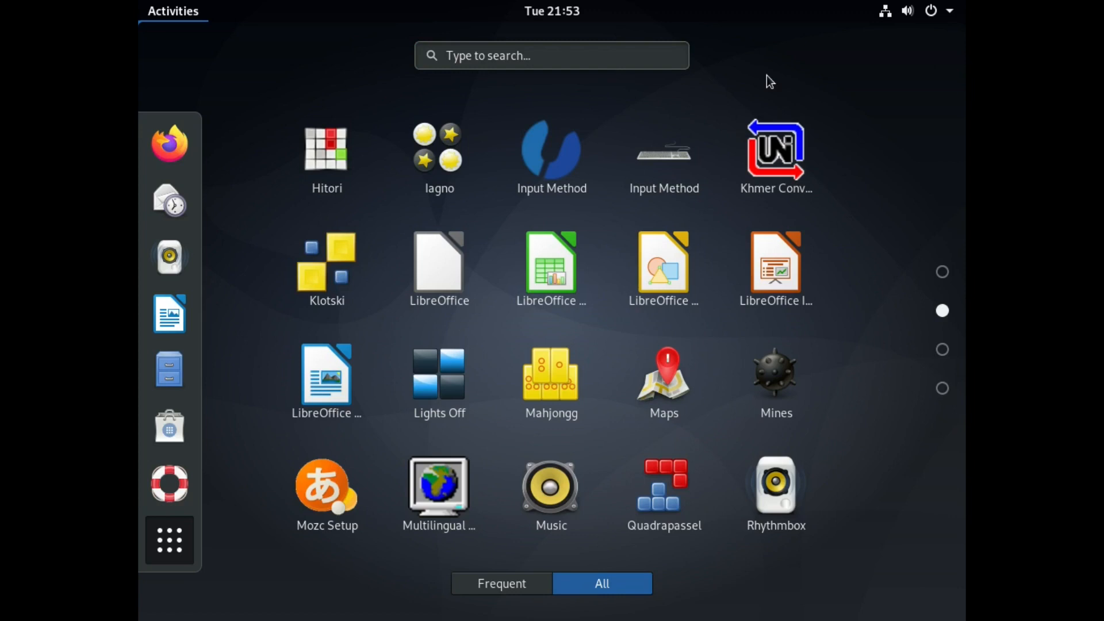
Step: Launch Timeshift, entering the account password to authenticate
type("times")
key("Return")
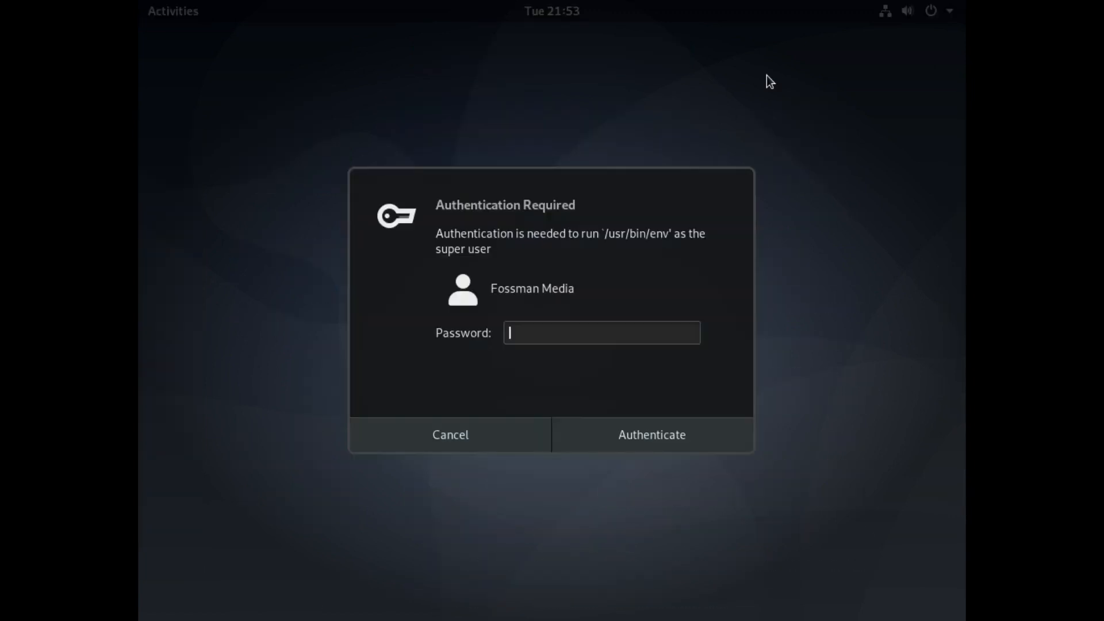
type("••••••••••••")
key("Return")
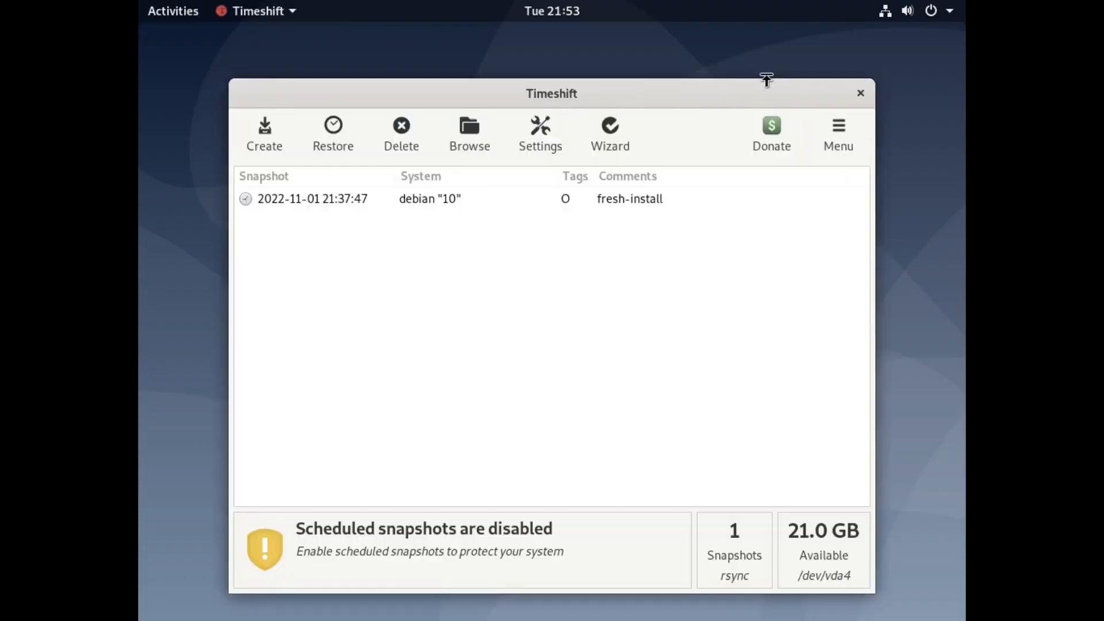
Step: Start restoring the fresh-install snapshot, keeping the preselected devices for /, /boot and /recovery and /home on the root device
left_click(313, 199)
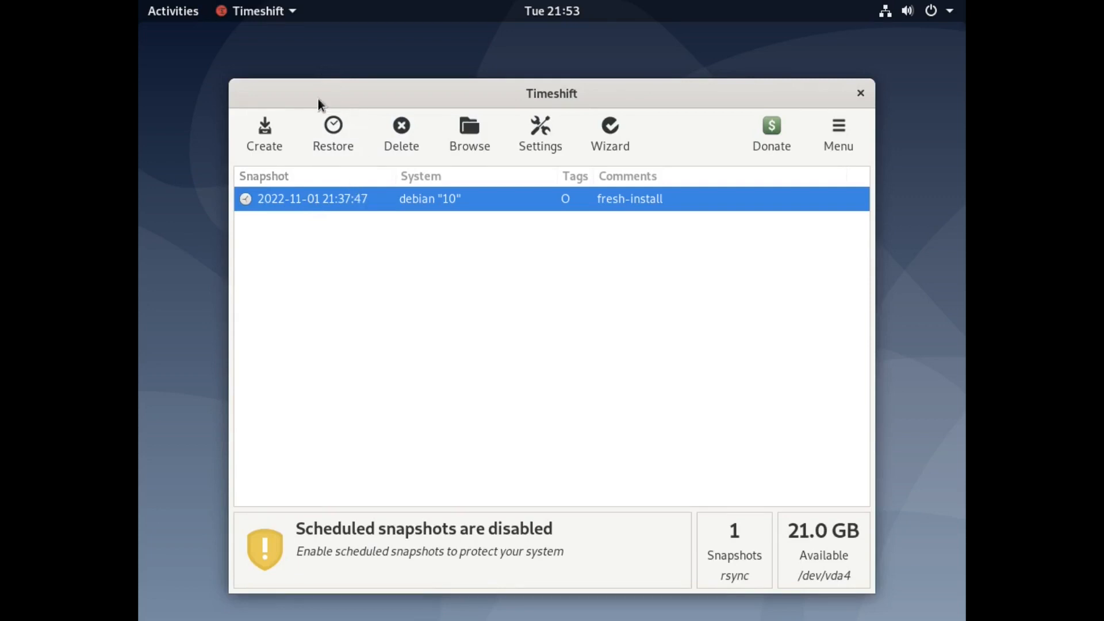
left_click(344, 142)
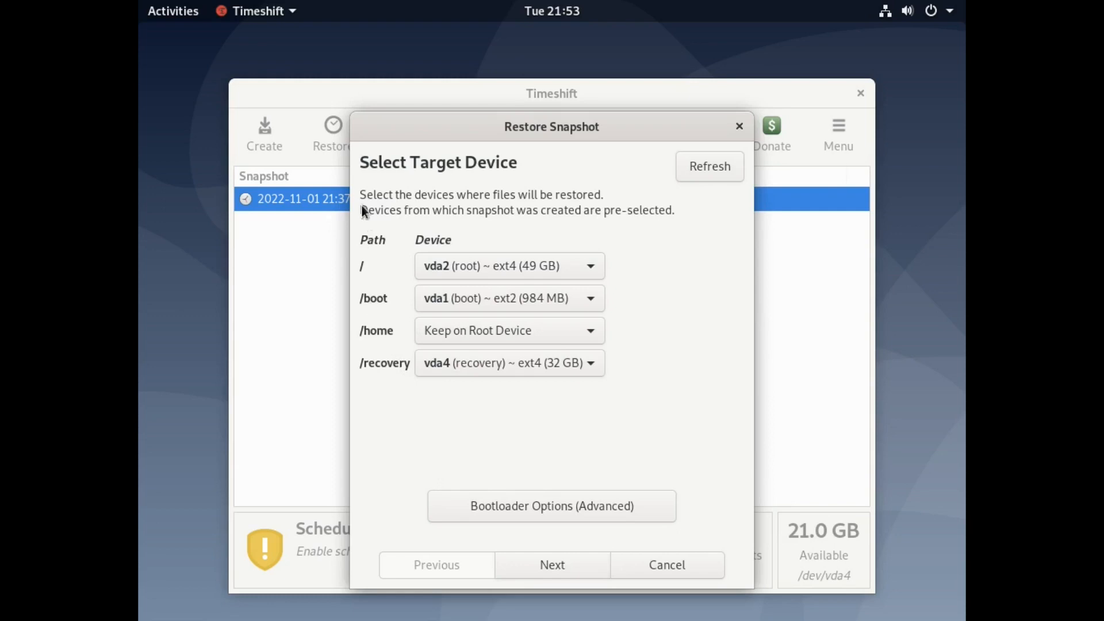
mouse_move(465, 284)
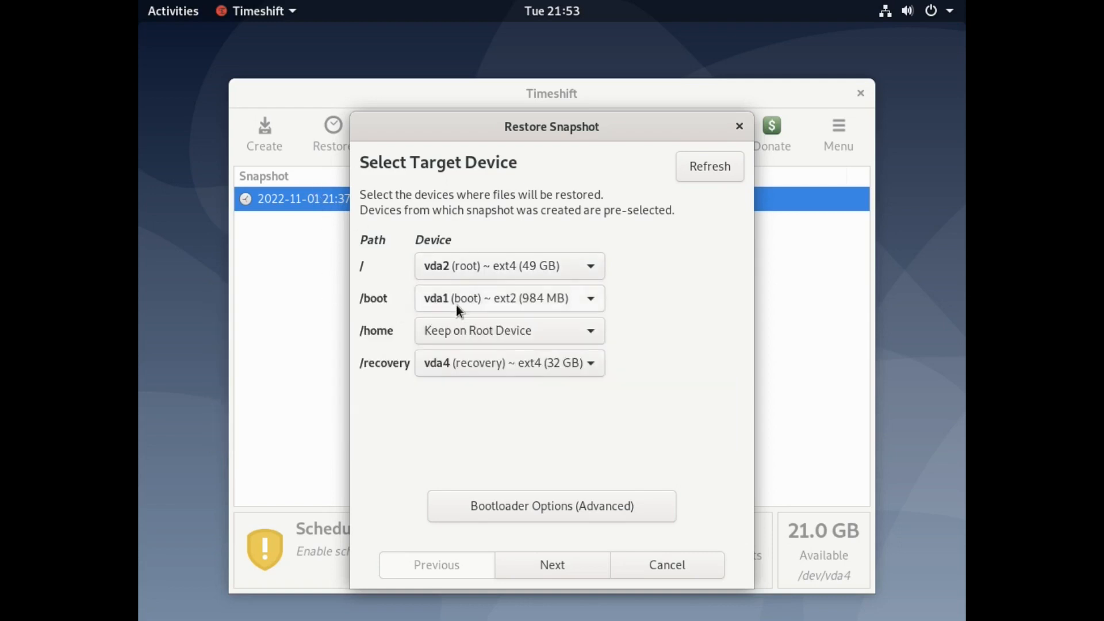
mouse_move(474, 306)
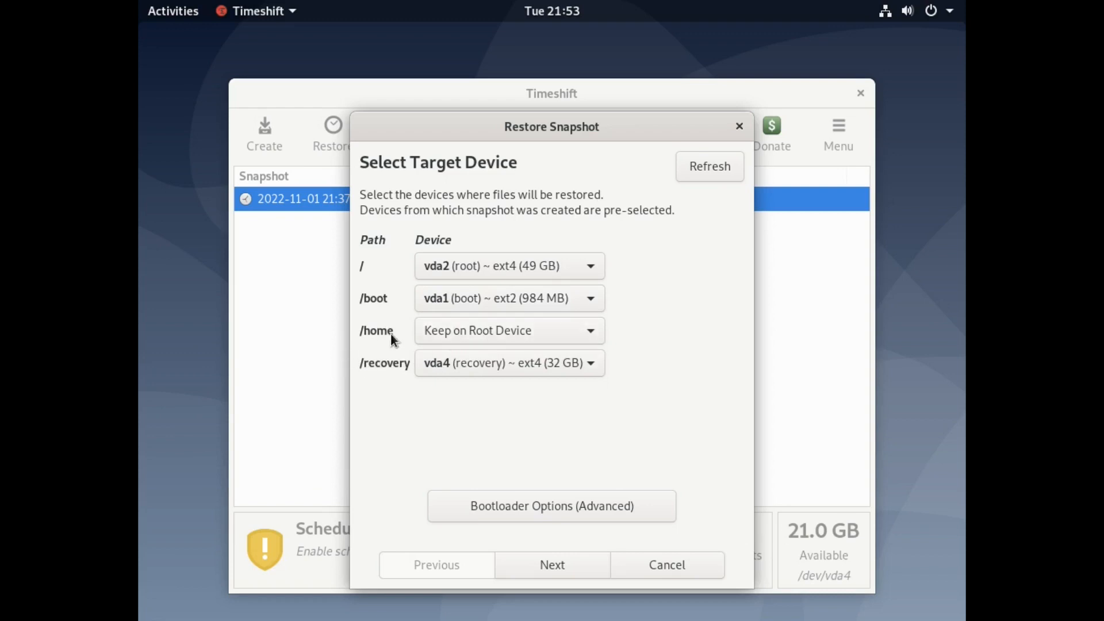
mouse_move(489, 335)
left_click(575, 562)
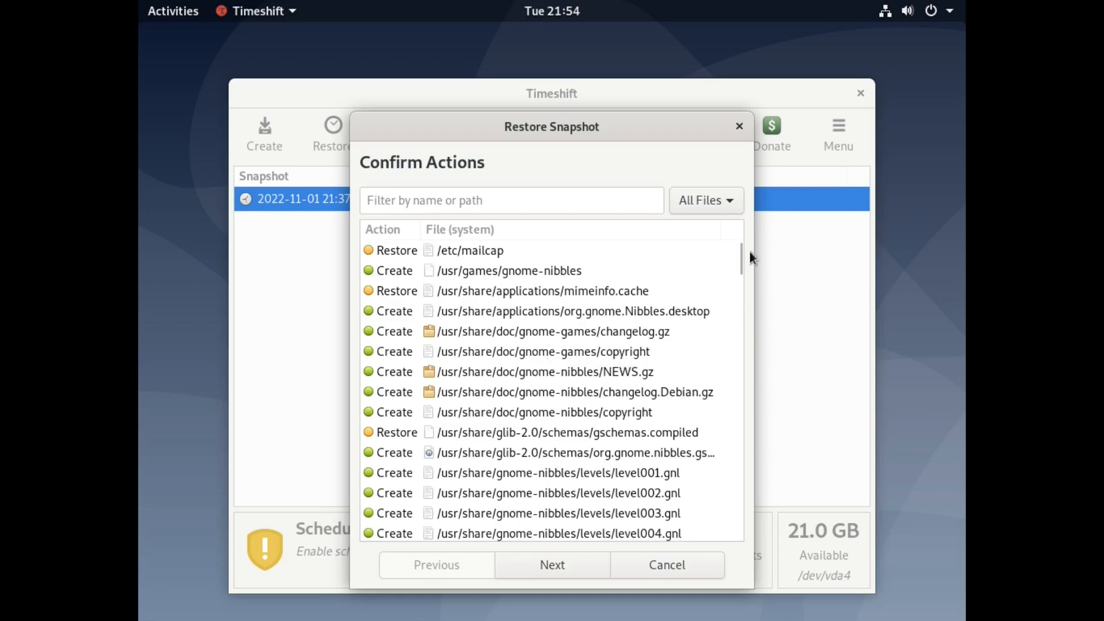
Step: Review the full list of files to restore or create, and proceed with the snapshot restore past the warning
left_click_drag(735, 255, 703, 531)
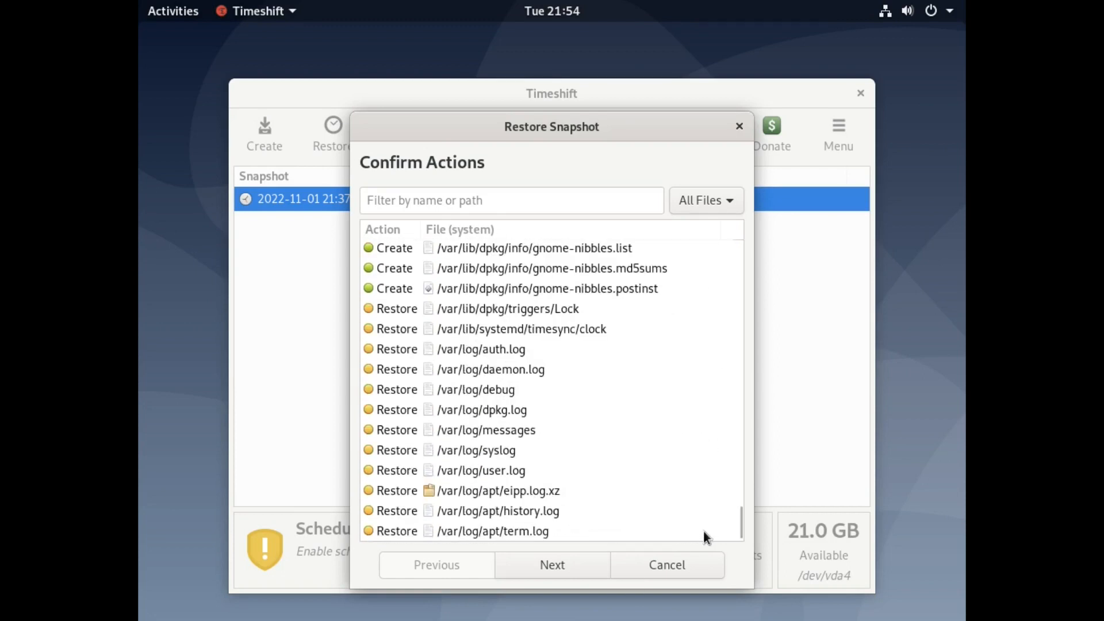
left_click(549, 569)
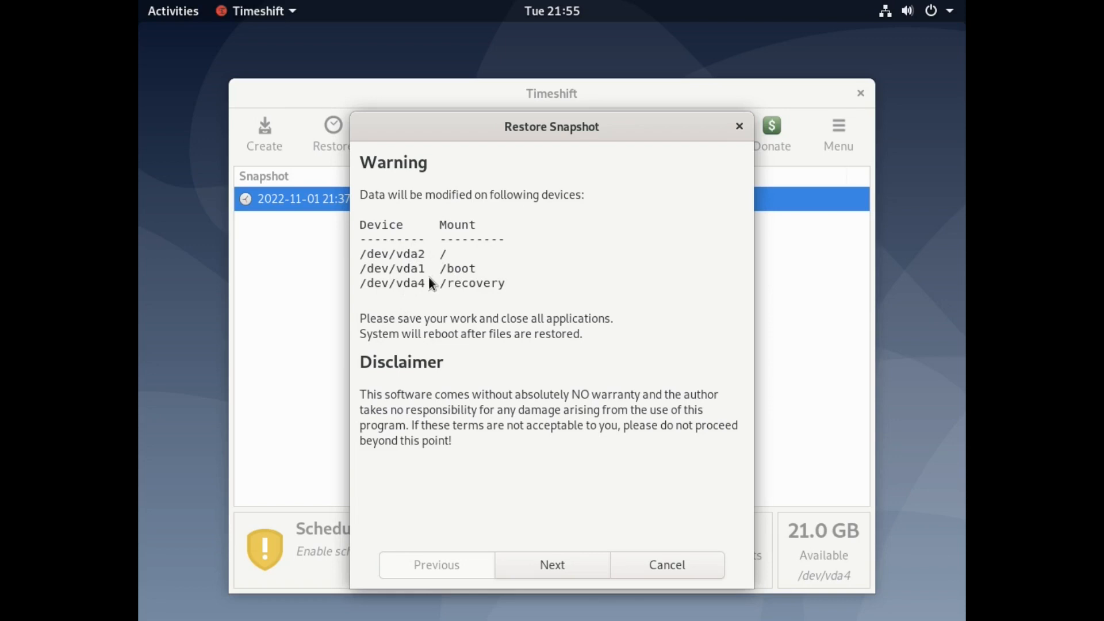
left_click(578, 568)
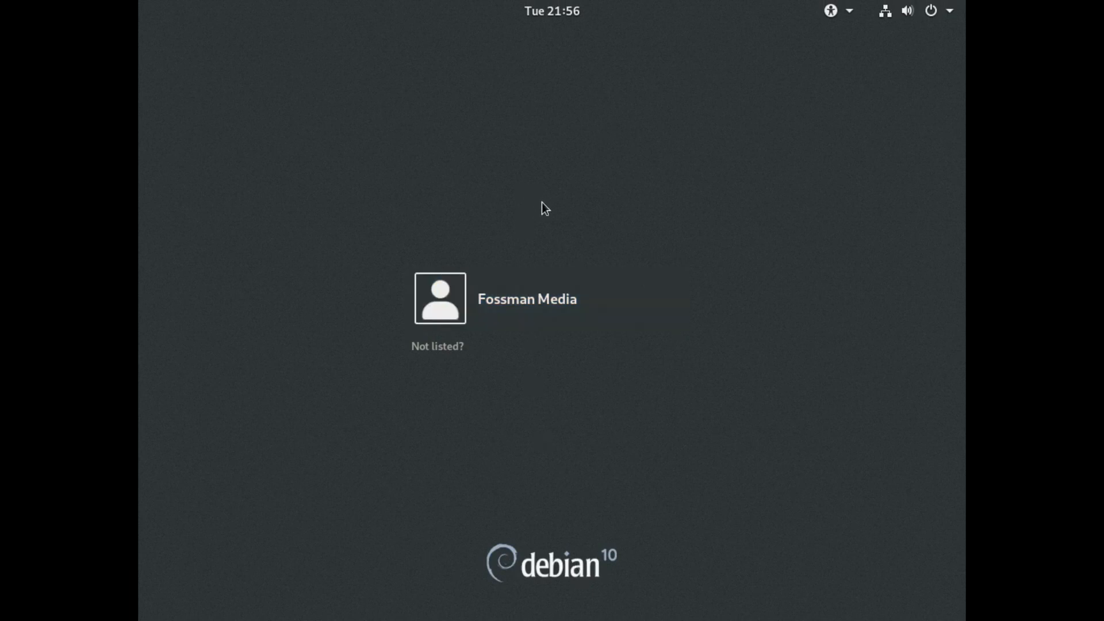
Step: Log in to the restored system by entering the account password, keeping the System X11 Default session
left_click(558, 294)
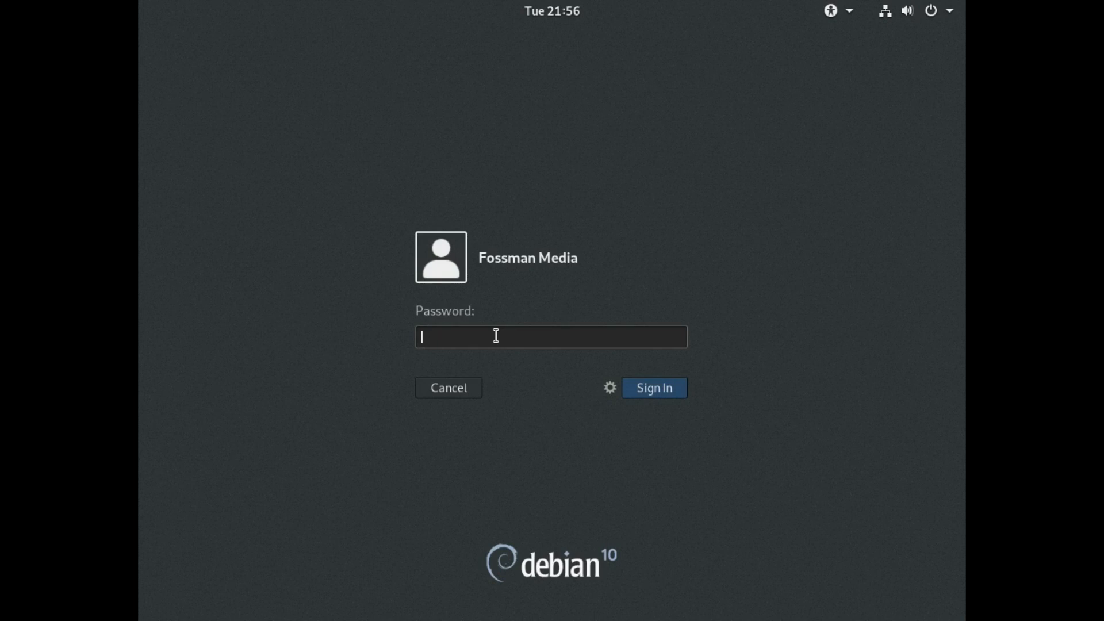
type("••••••••••")
left_click(608, 388)
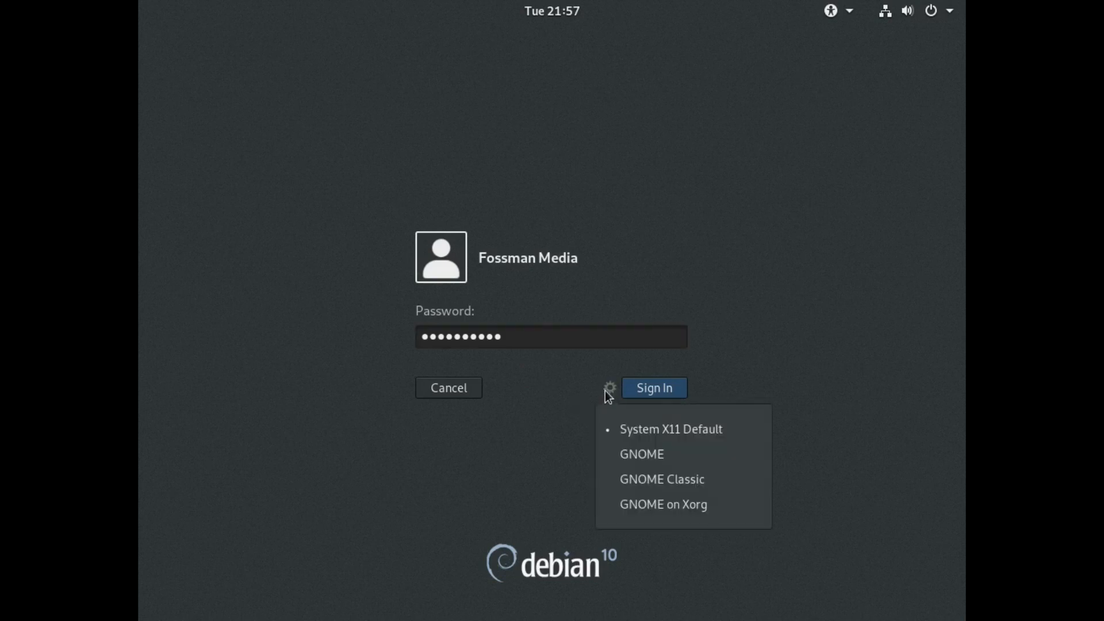
left_click(519, 342)
key("Return")
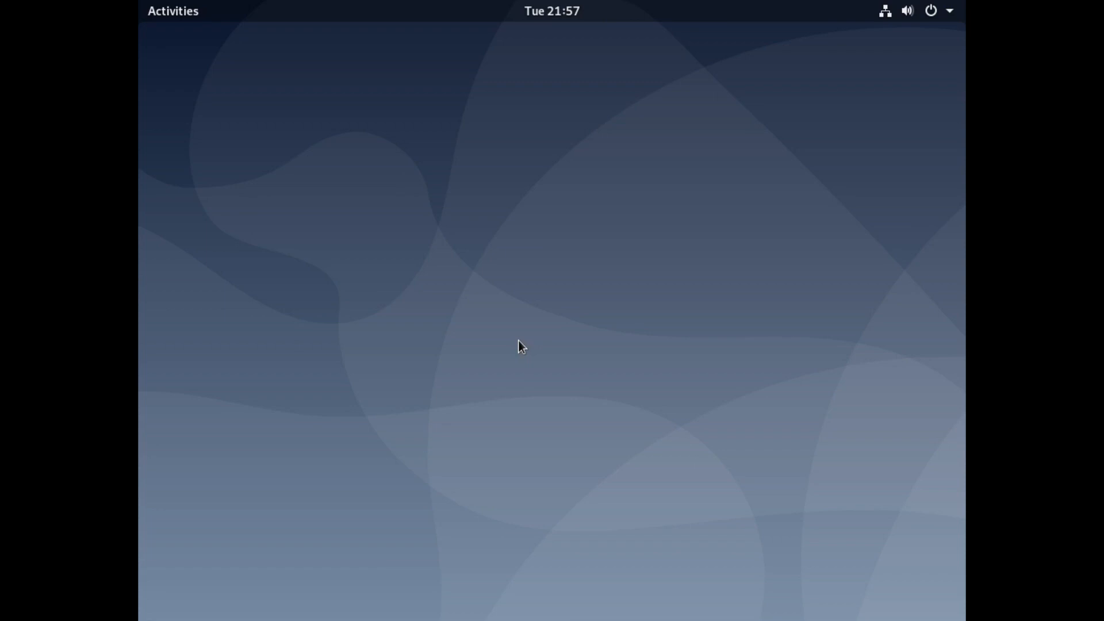
Step: Open a terminal and maximize its window
key("super")
type("te")
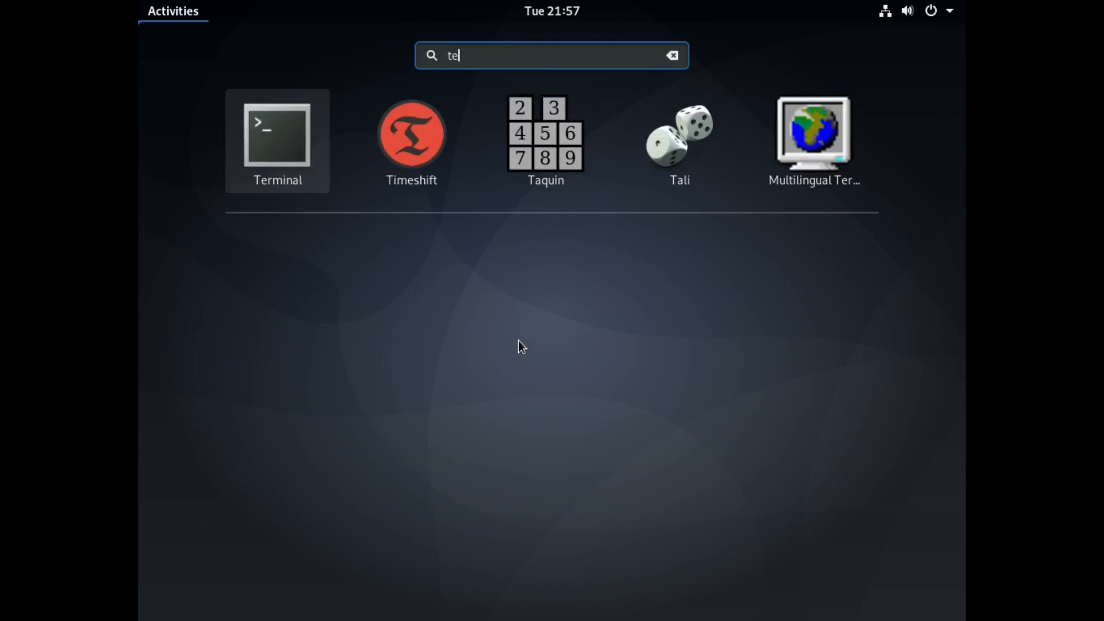
type("rminal")
key("Return")
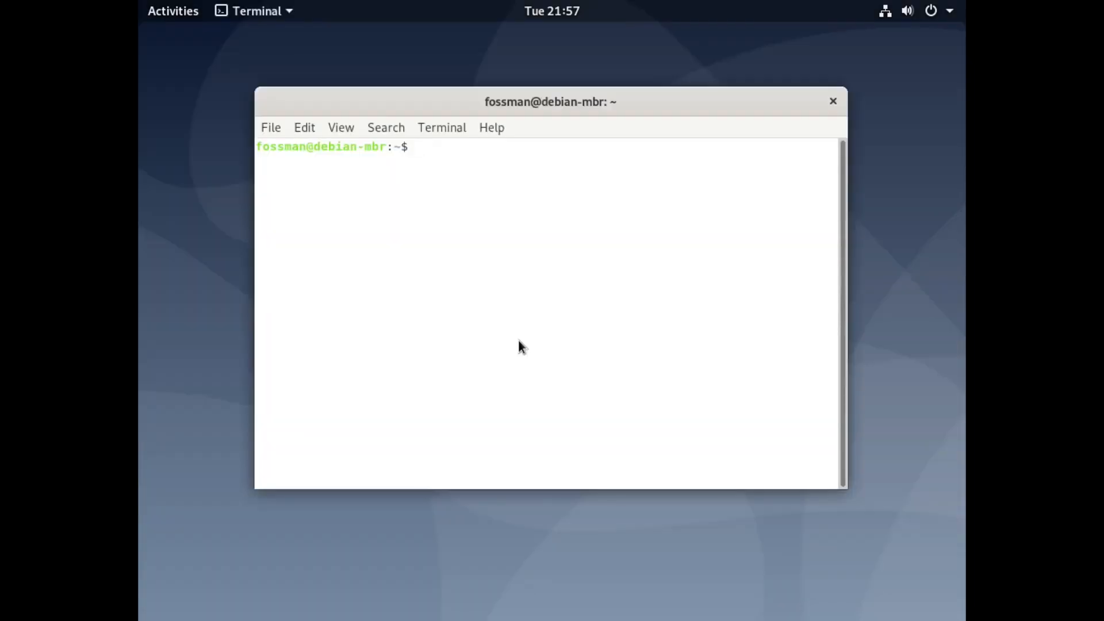
key("super+Up")
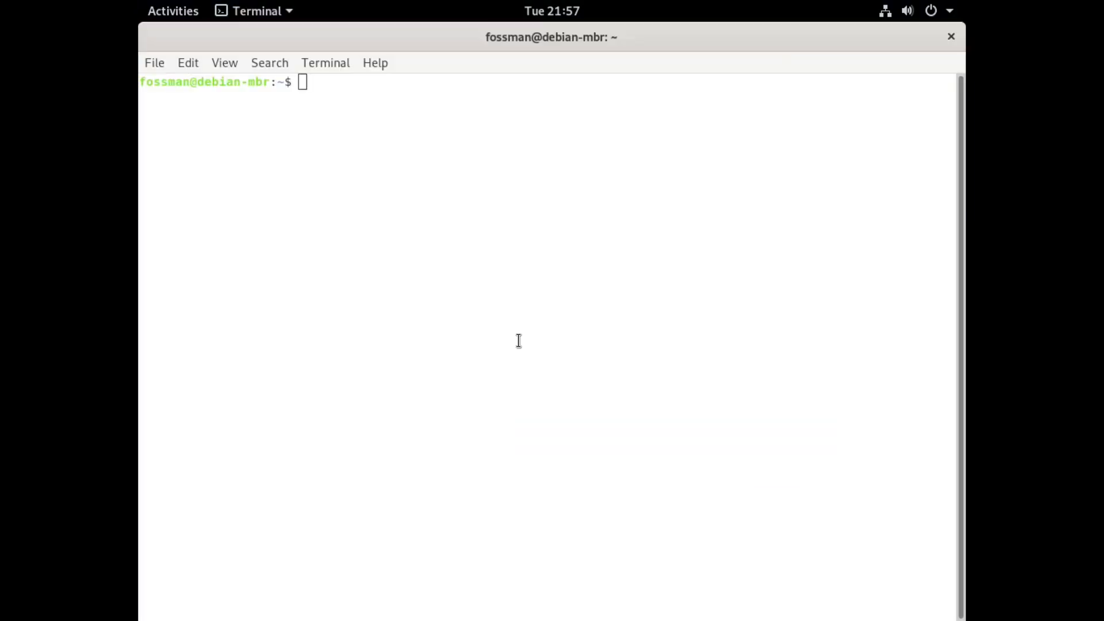
Step: Search the apt packages for "nibbles" to check the installation status of gnome-nibbles, and exit the terminal
type("apt search nibbles")
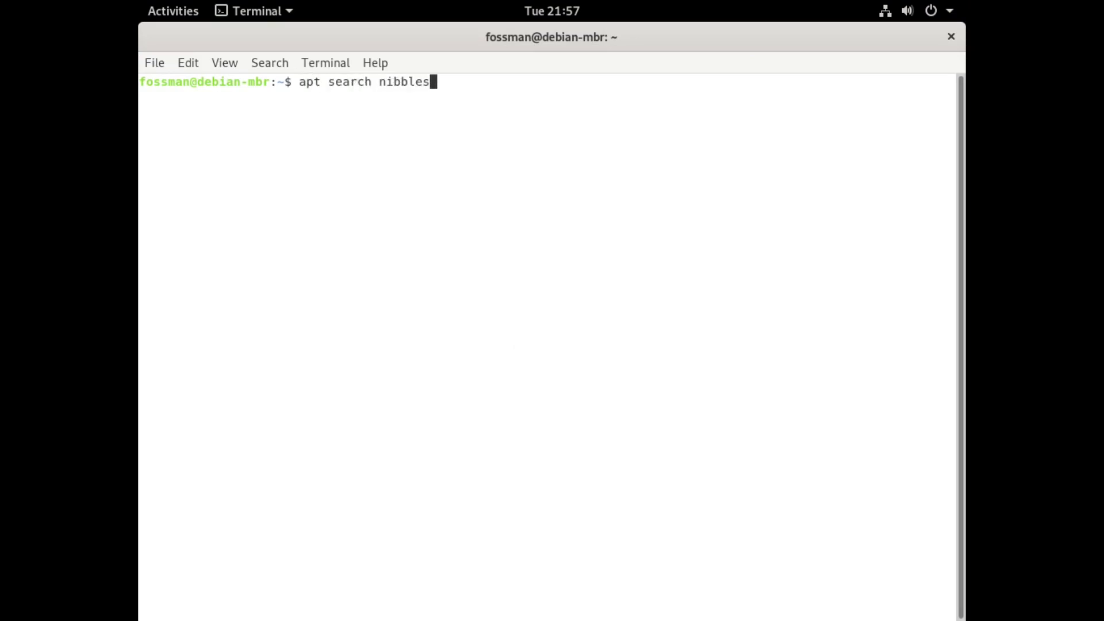
key("Return")
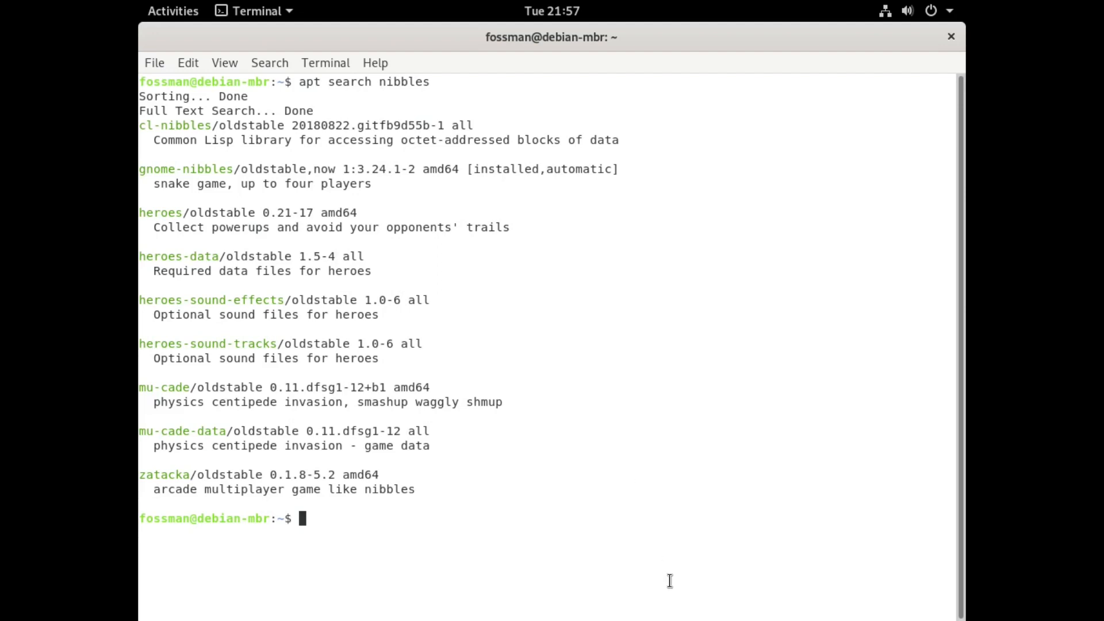
type("e")
key("ctrl+l")
type("xit")
key("Return")
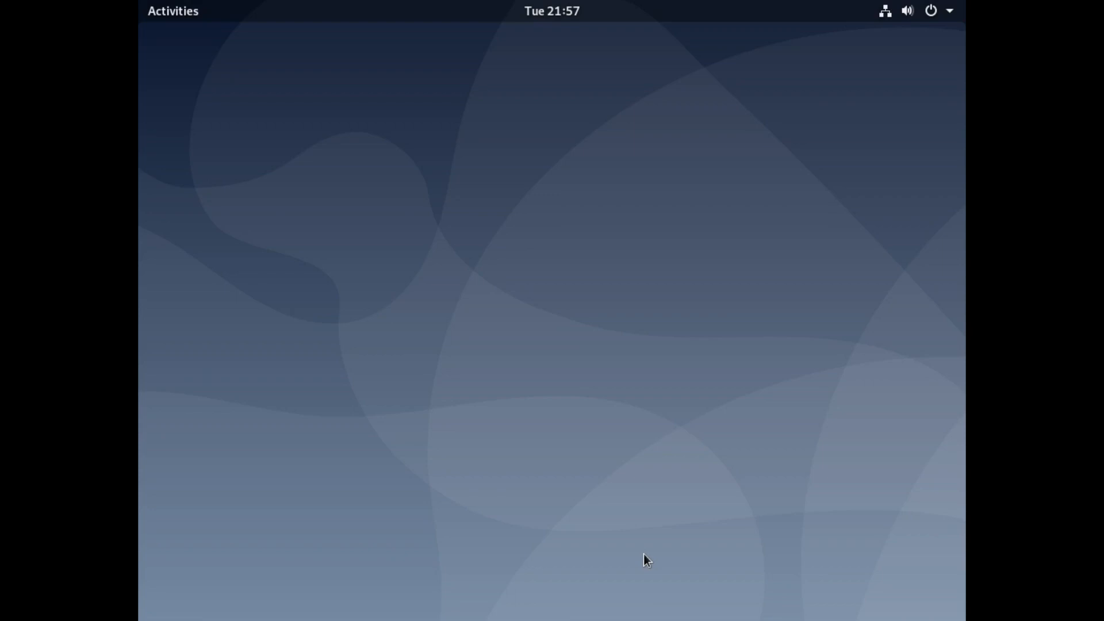
Step: Browse all pages of the application overview to check for the Nibbles game, and return to the desktop
key("super")
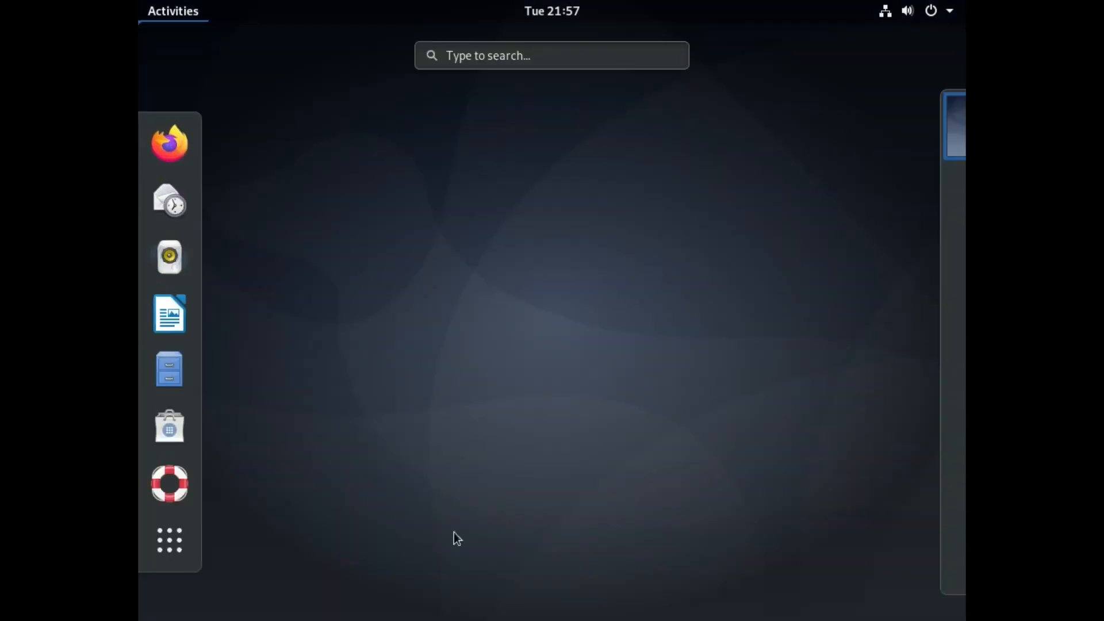
left_click(177, 541)
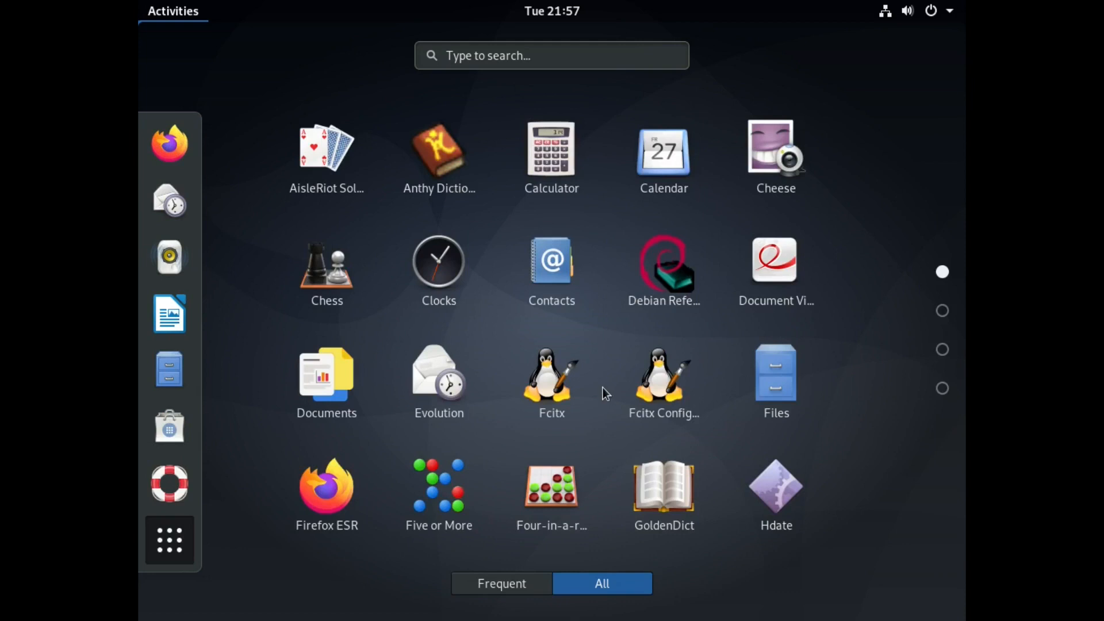
scroll(603, 388, "down", 1)
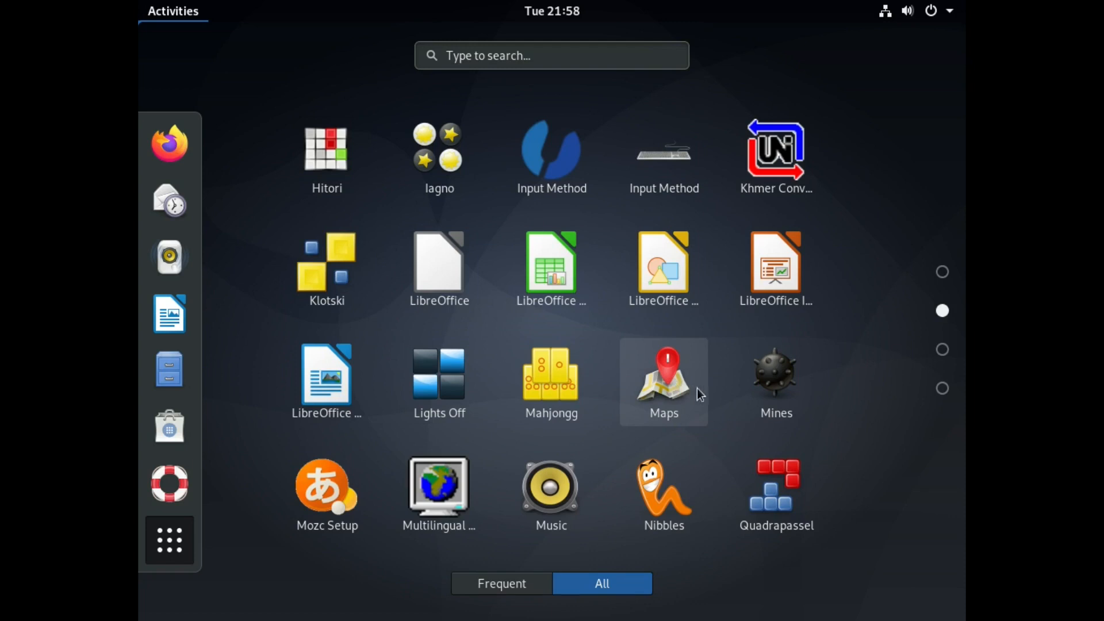
scroll(675, 419, "down", 2)
scroll(675, 420, "up", 2)
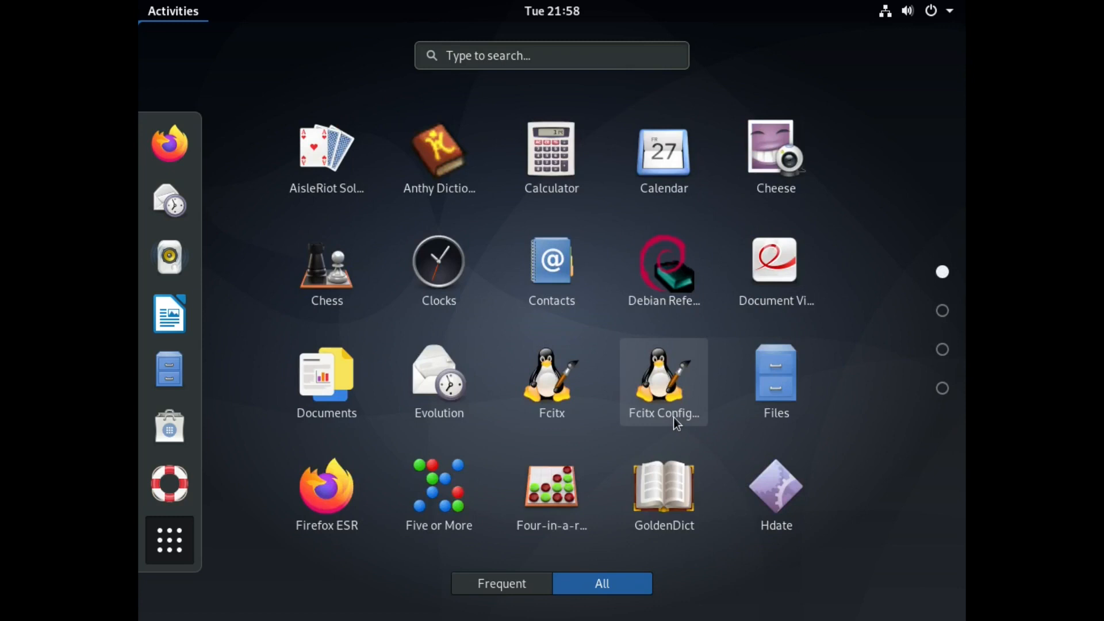
scroll(674, 417, "down", 2)
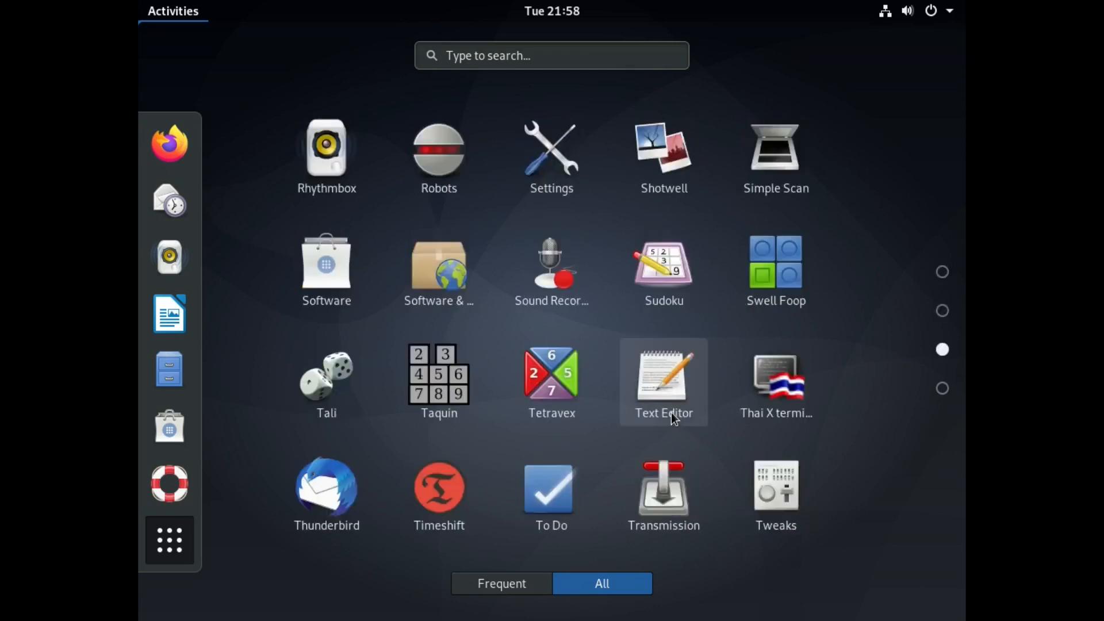
scroll(671, 412, "down", 1)
scroll(671, 409, "up", 3)
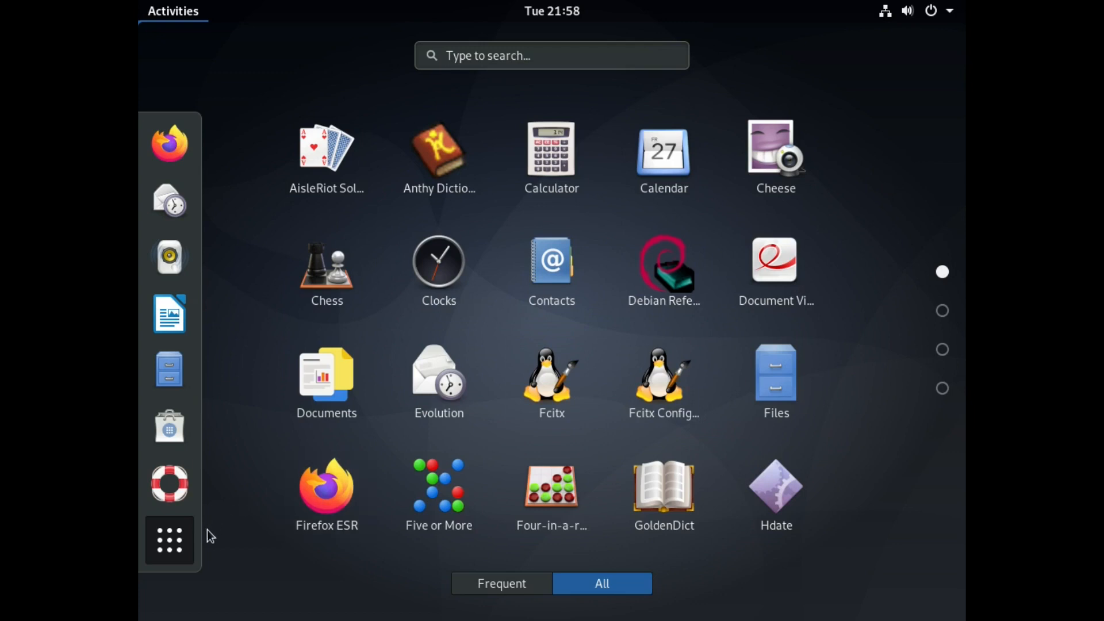
left_click(179, 533)
left_click(616, 331)
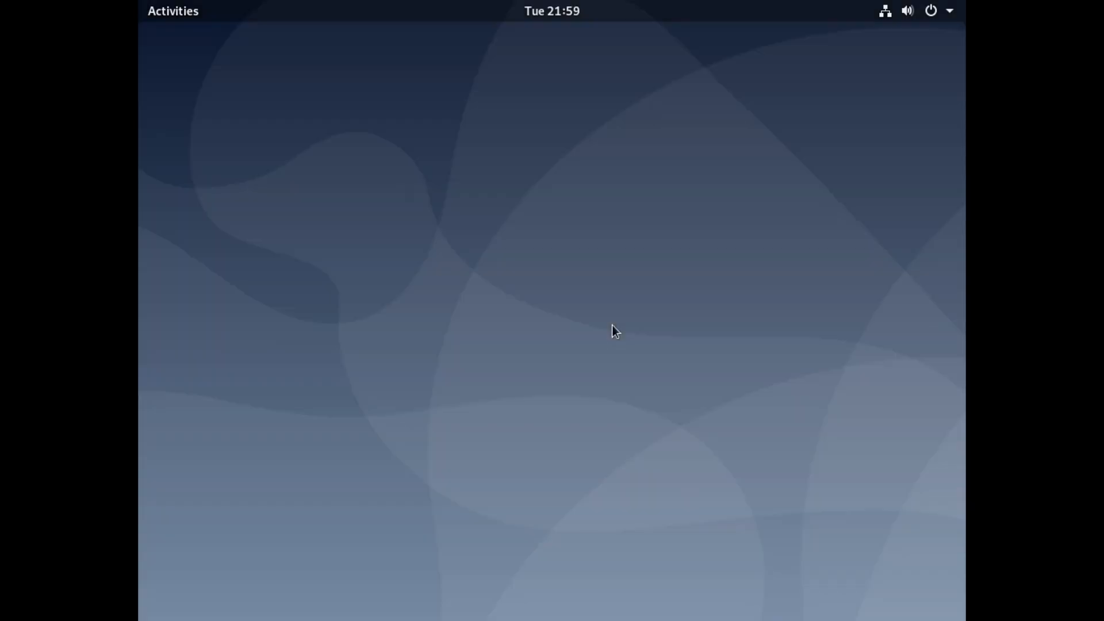
left_click(199, 15)
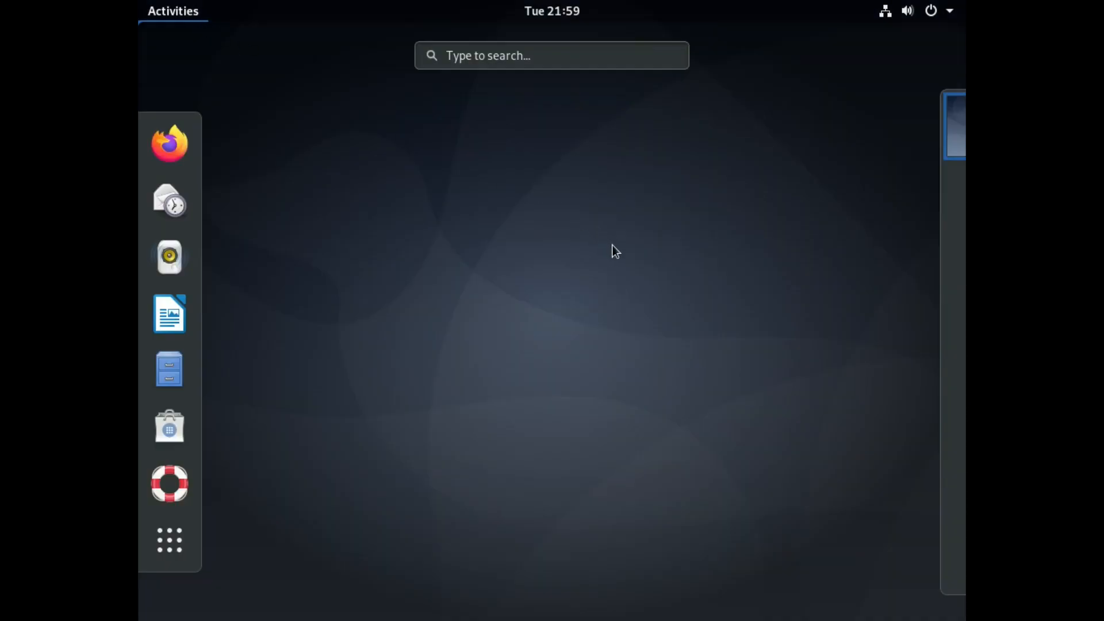
left_click(456, 387)
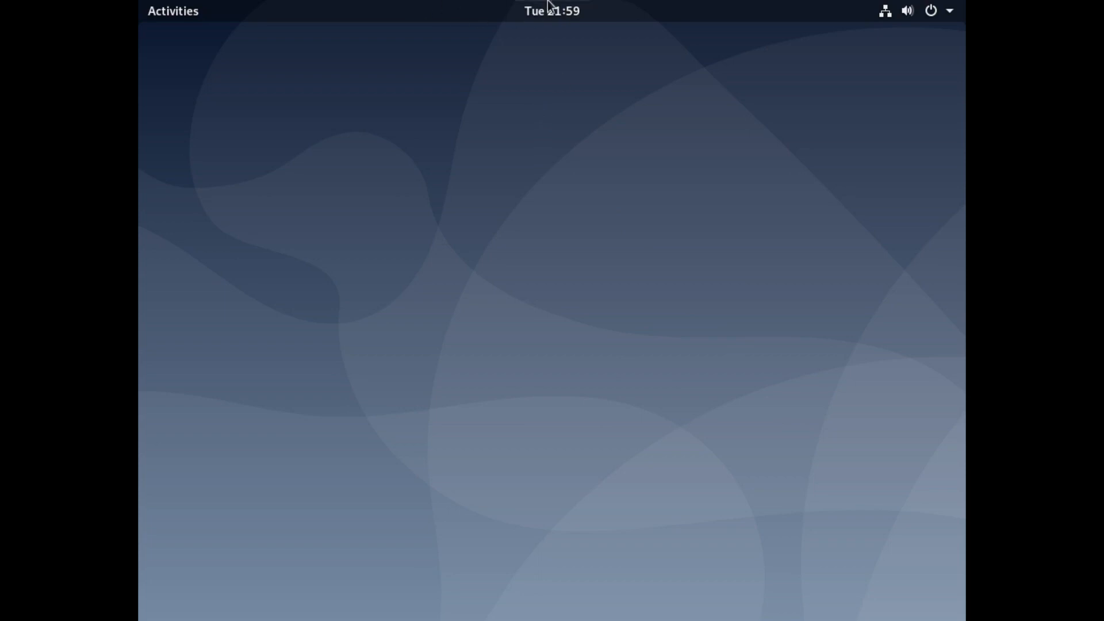
Step: Open a terminal in the restored system and list the block devices with lsblk to review the partitions and mount points
left_click(543, 18)
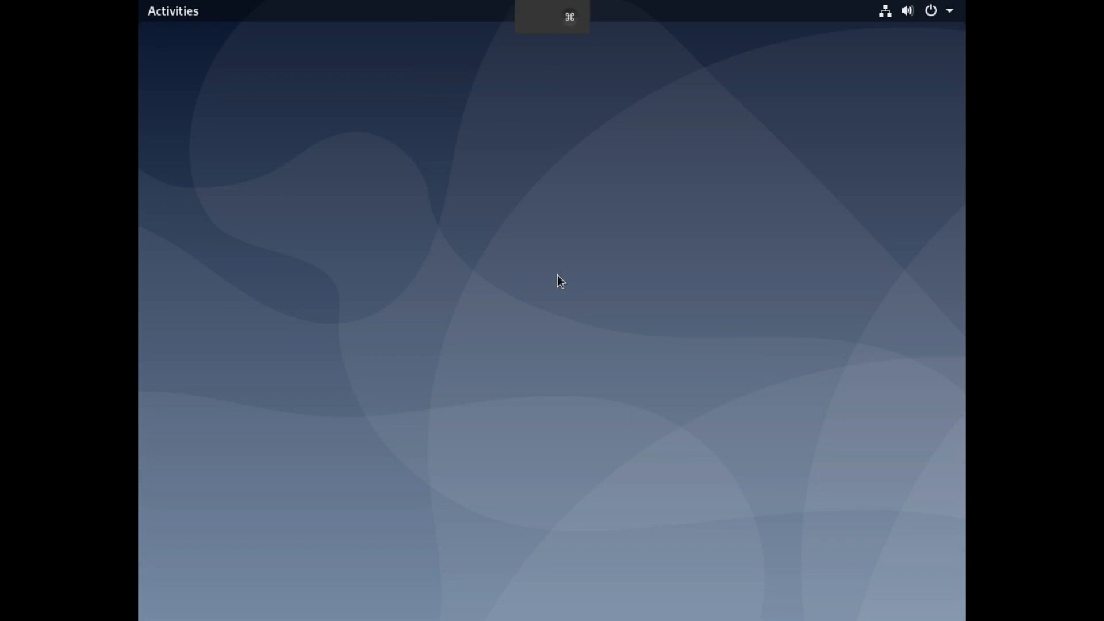
key("super")
type("termin")
key("Return")
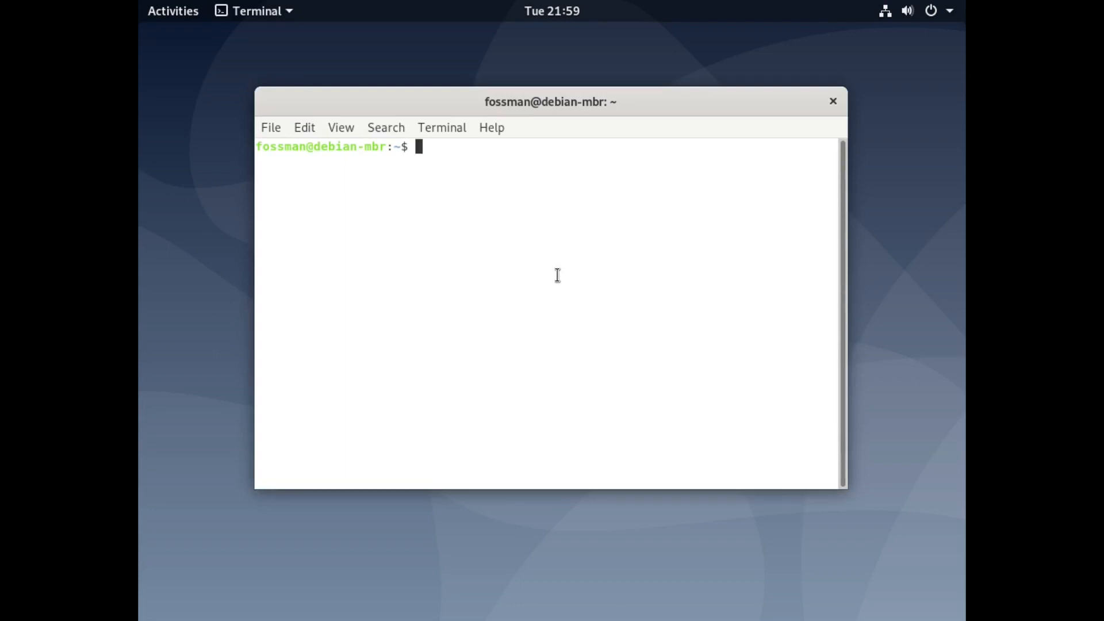
type("lsblk")
key("Return")
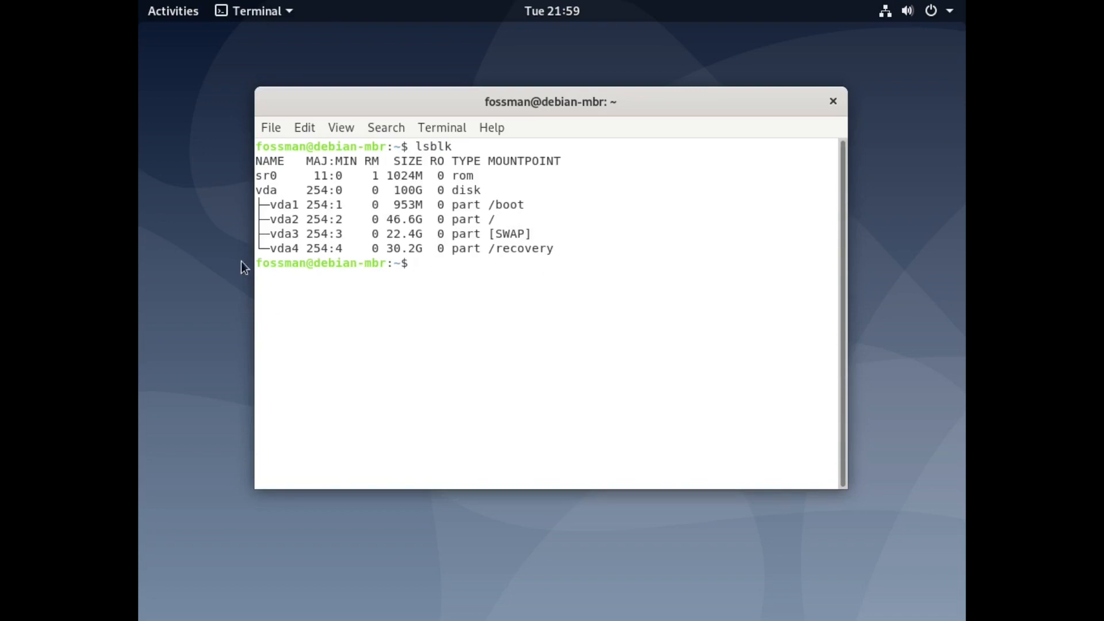
Step: Check disk usage with df -h, examining the used space on /recovery, and clear and exit the terminal
type("df -h")
key("Return")
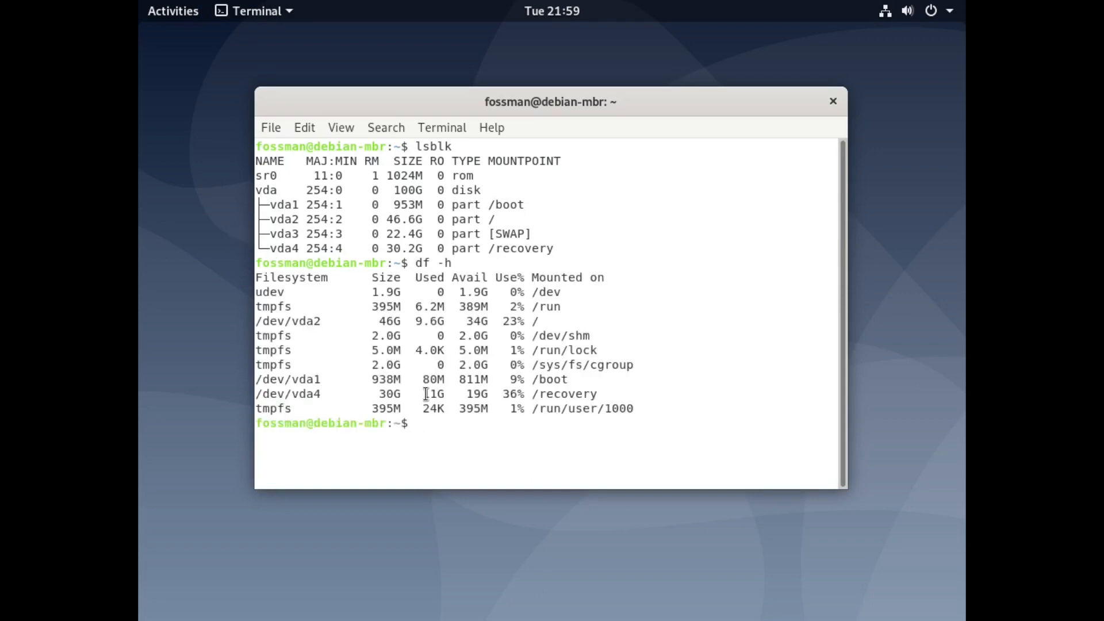
left_click_drag(426, 394, 442, 394)
left_click(512, 394)
type("clear")
key("Return")
type("exit")
key("Return")
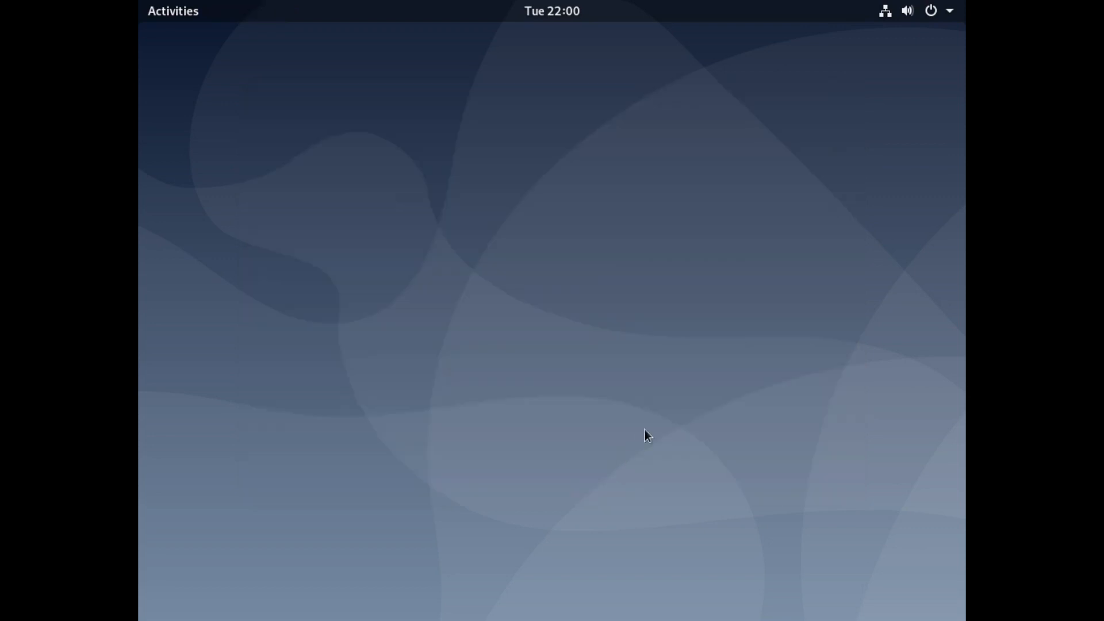
Step: Leave the full-screen view of the debian-mbr virtual machine and switch the host desktop to Workspace 1
left_click(535, 8)
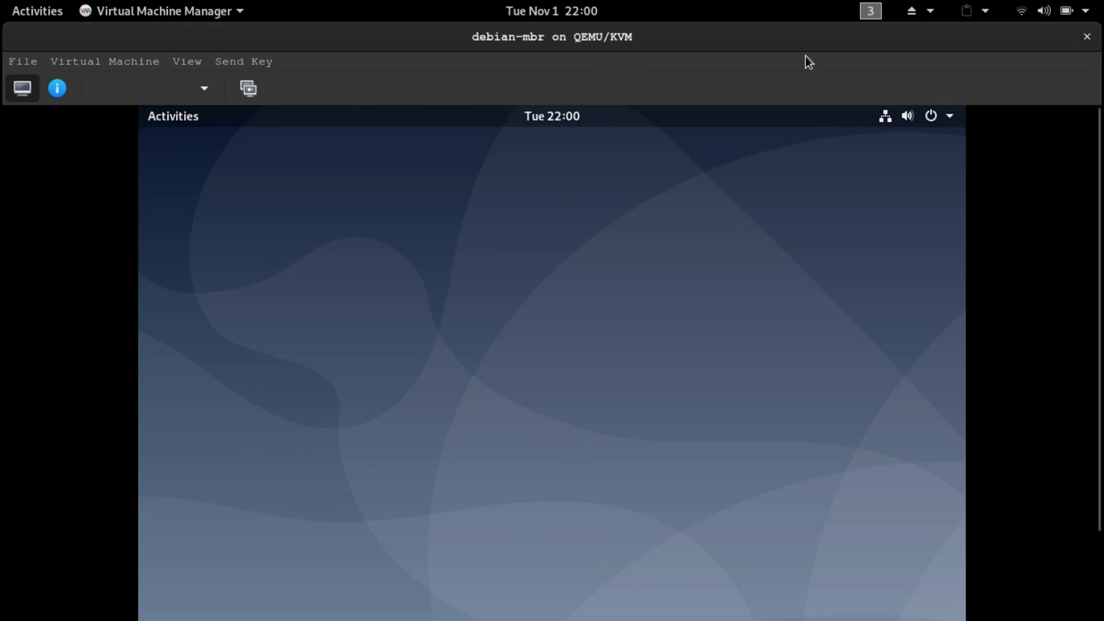
left_click(870, 10)
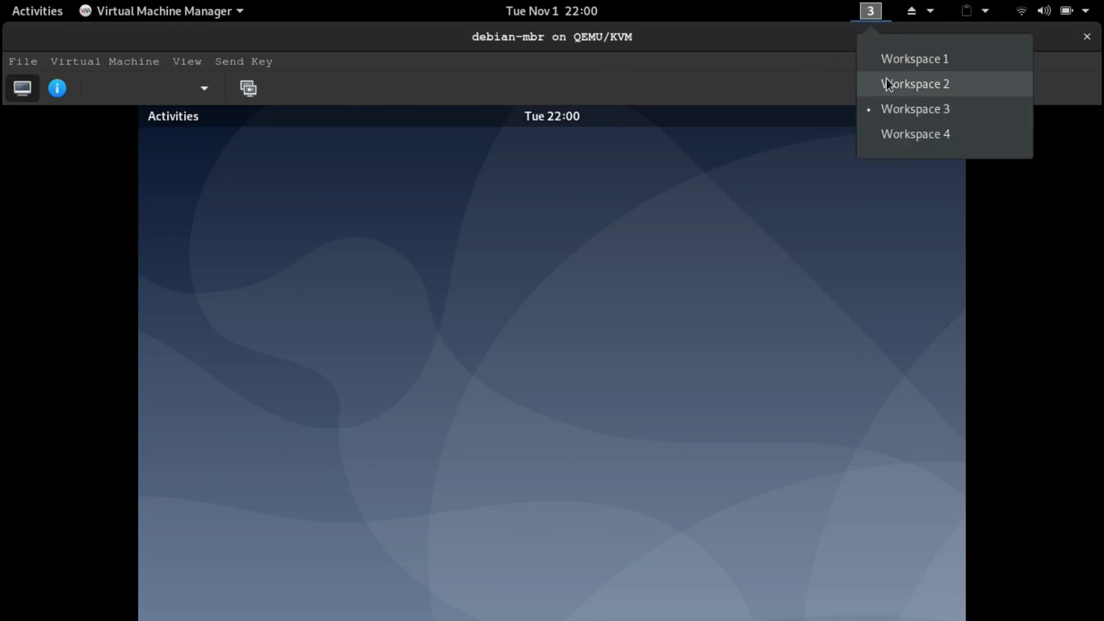
left_click(875, 61)
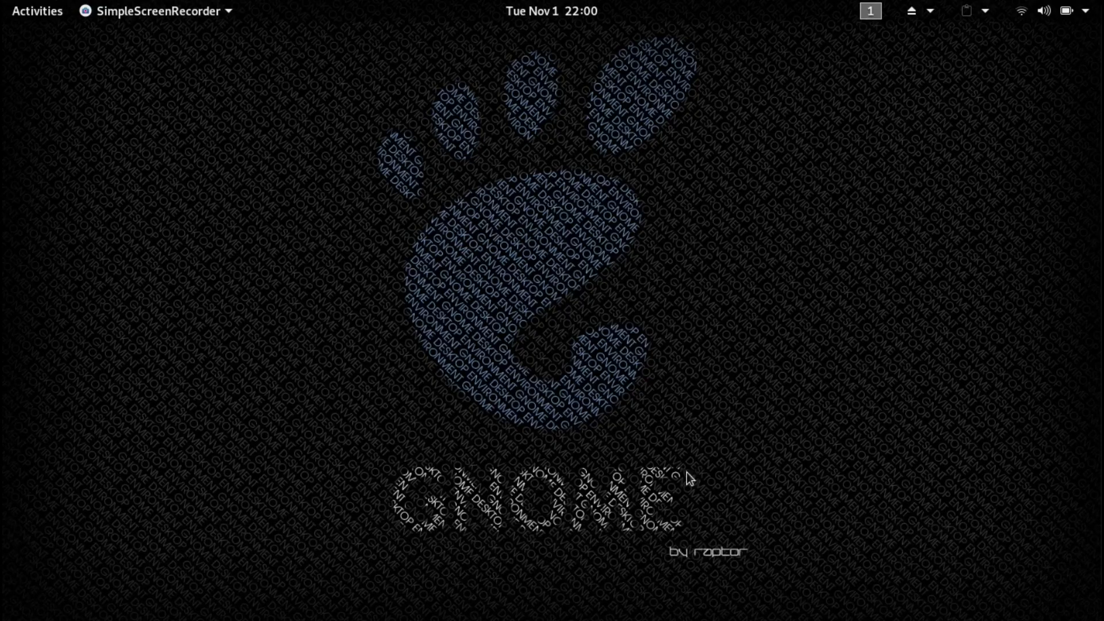